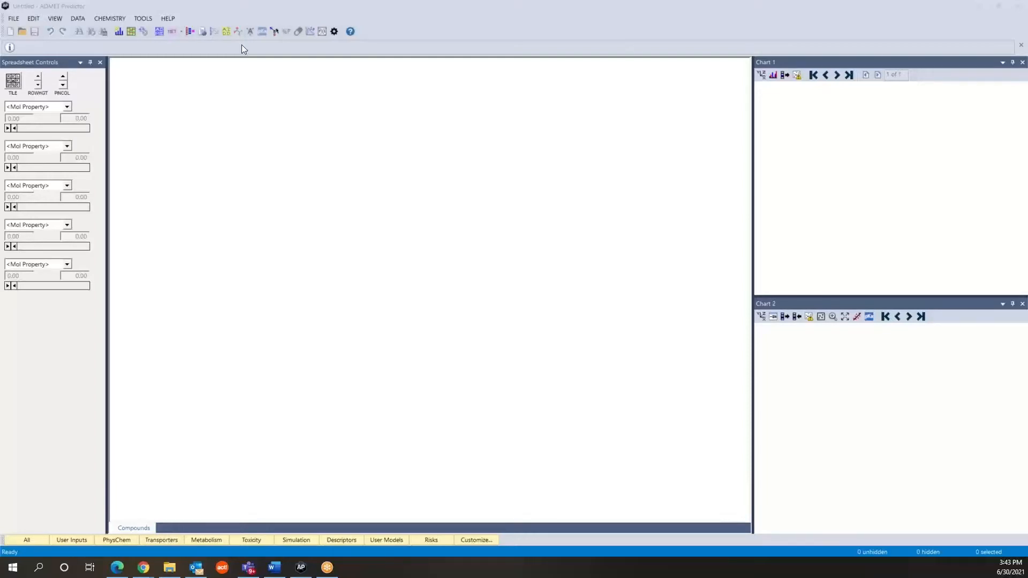
Open the structure file Edelris_POxazepinone500.sdf with EDX as the compound identifier field and all compound attributes loaded
{"action": "left_click", "coordinate": [13, 19]}
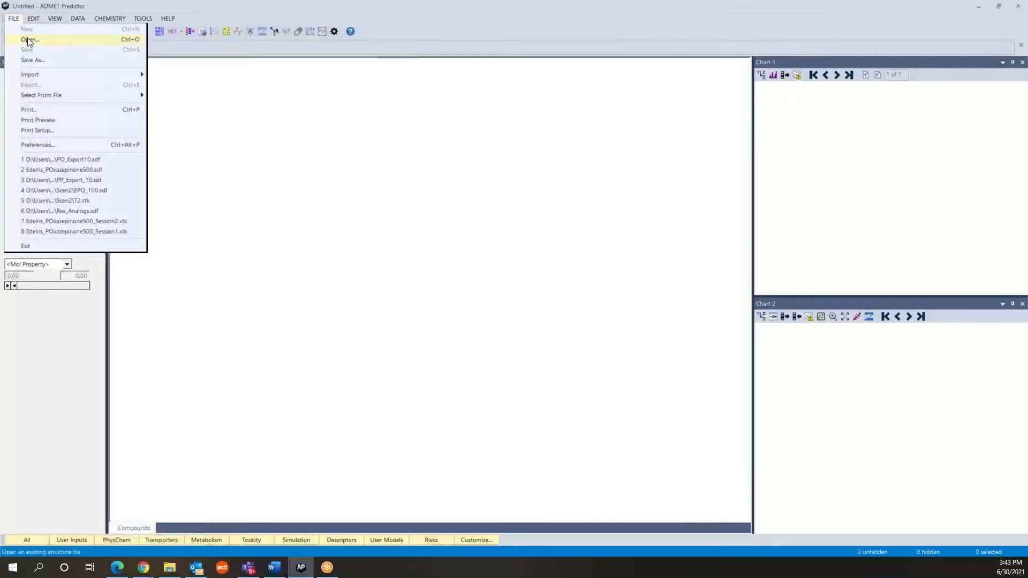
{"action": "left_click", "coordinate": [29, 39]}
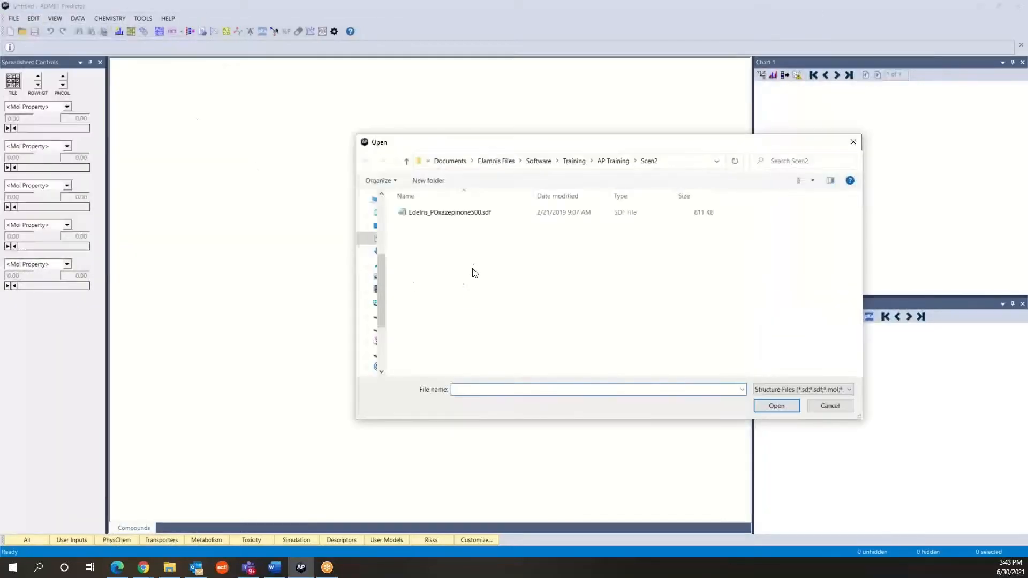
{"action": "left_click", "coordinate": [443, 215]}
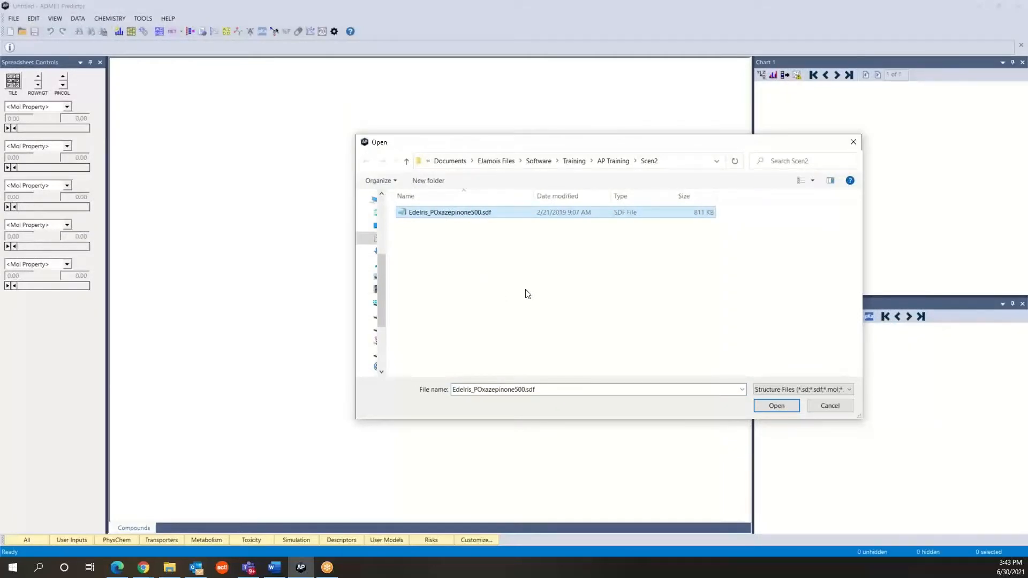
{"action": "left_click", "coordinate": [769, 406]}
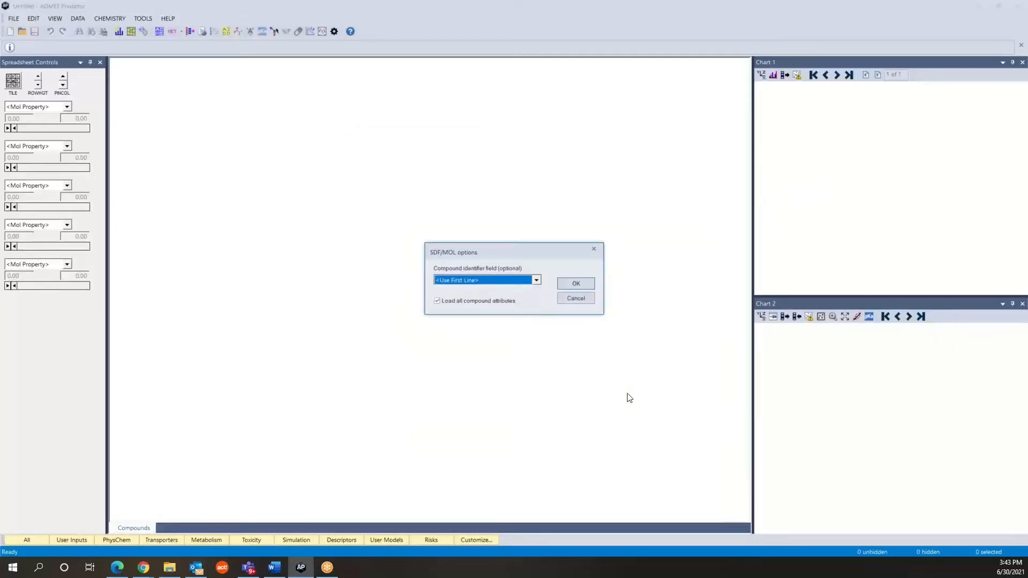
{"action": "left_click", "coordinate": [537, 282]}
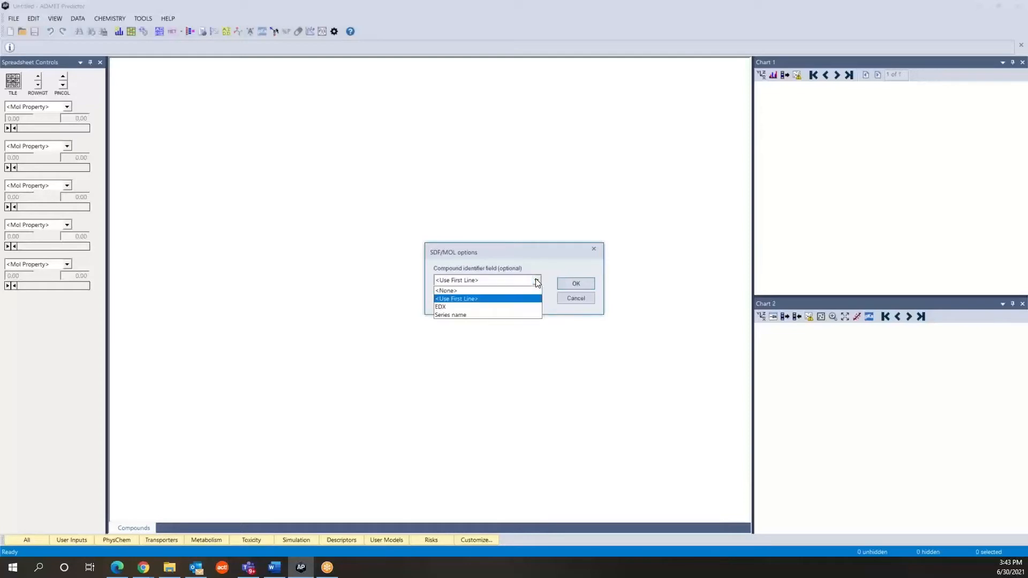
{"action": "left_click", "coordinate": [496, 307]}
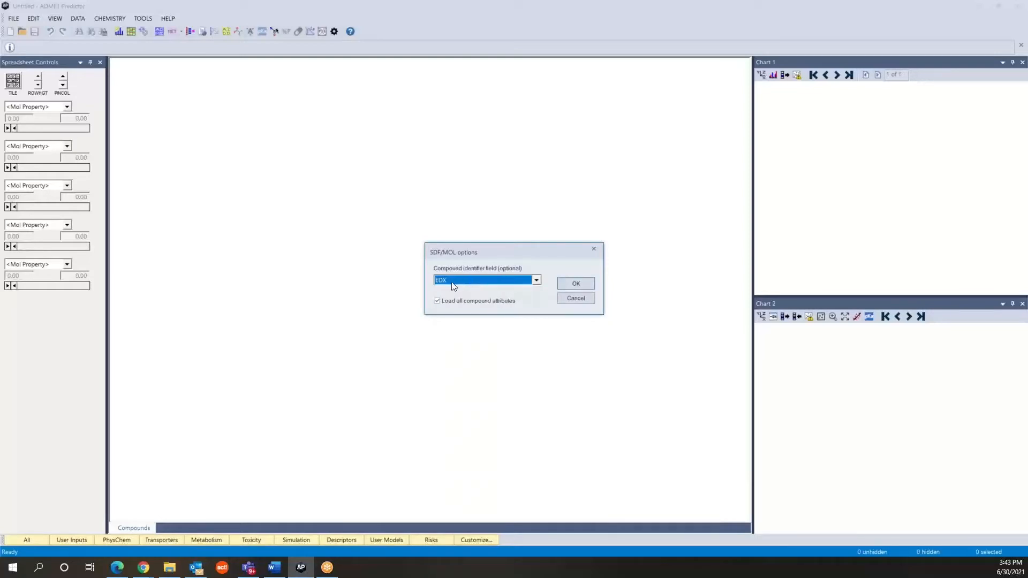
{"action": "left_click", "coordinate": [572, 285]}
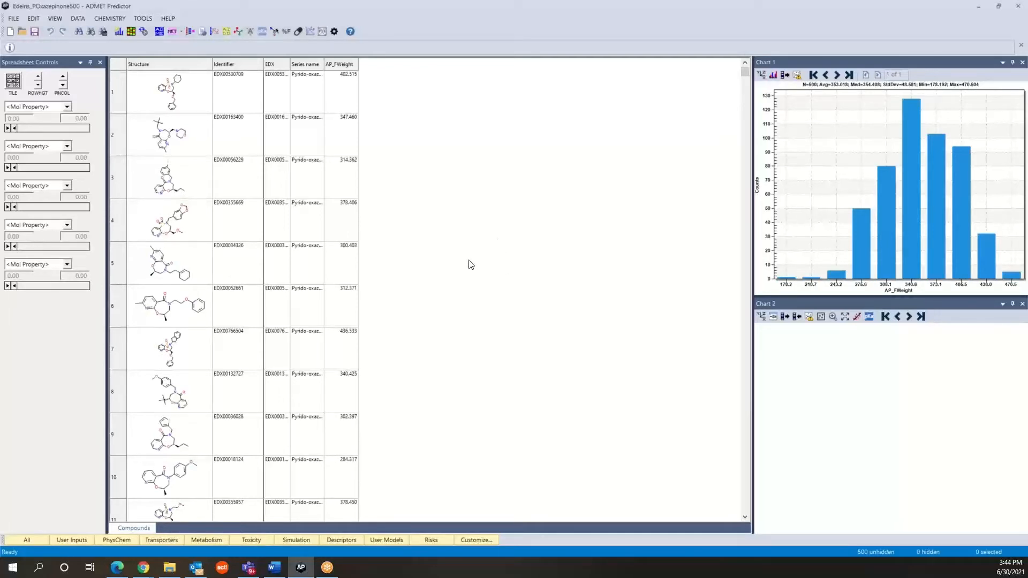
Bring up an empty MedChem Designer sketch, reposition its window and close it
{"action": "left_click", "coordinate": [273, 32]}
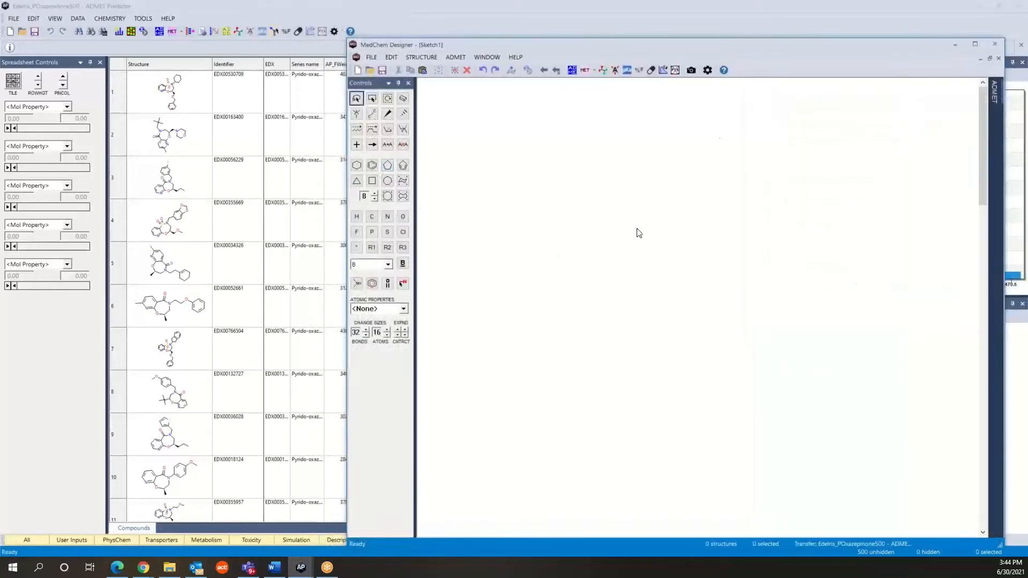
{"action": "left_click_drag", "start_coordinate": [704, 40], "coordinate": [637, 52]}
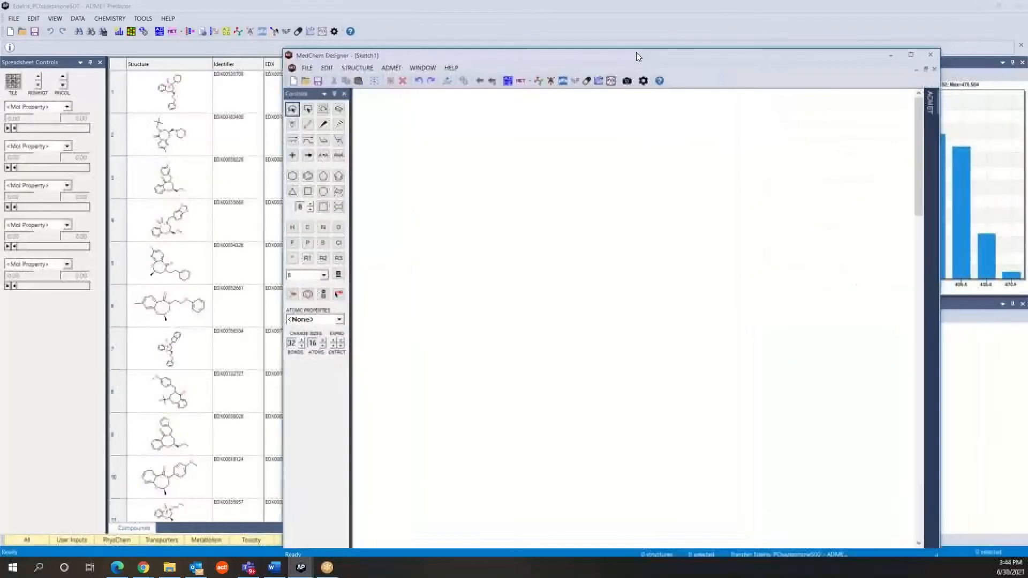
{"action": "left_click", "coordinate": [931, 55]}
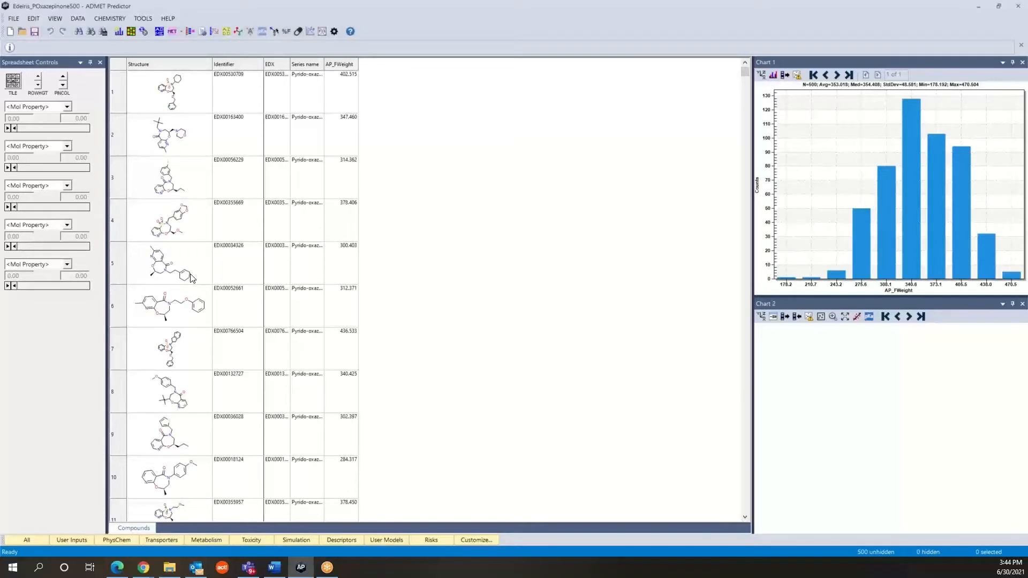
In MedChem Designer, replace the ring oxygen of the row 1 compound with nitrogen and transfer the modified structure back to the spreadsheet
{"action": "double_click", "coordinate": [170, 97]}
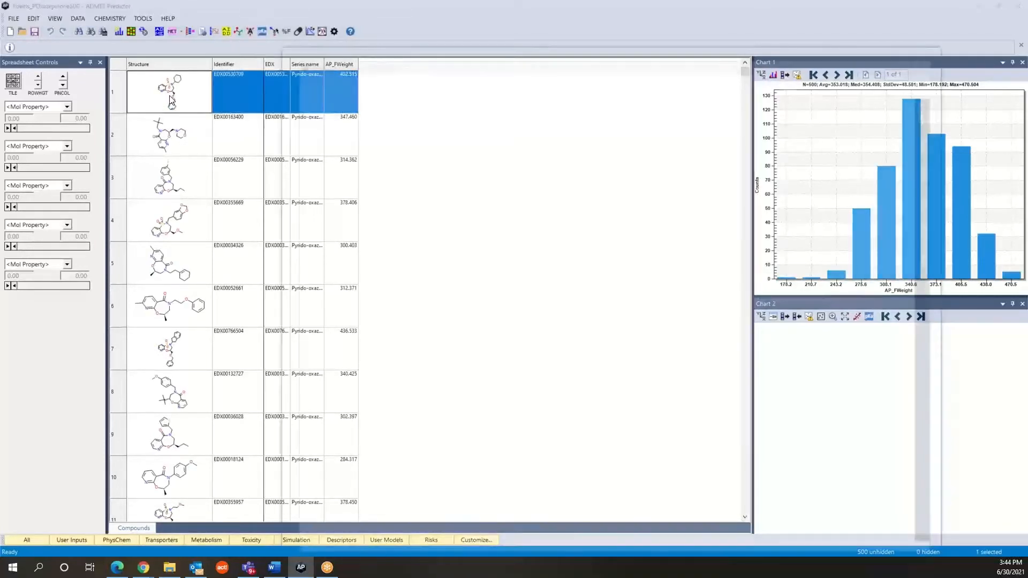
{"action": "left_click_drag", "start_coordinate": [418, 180], "coordinate": [555, 273]}
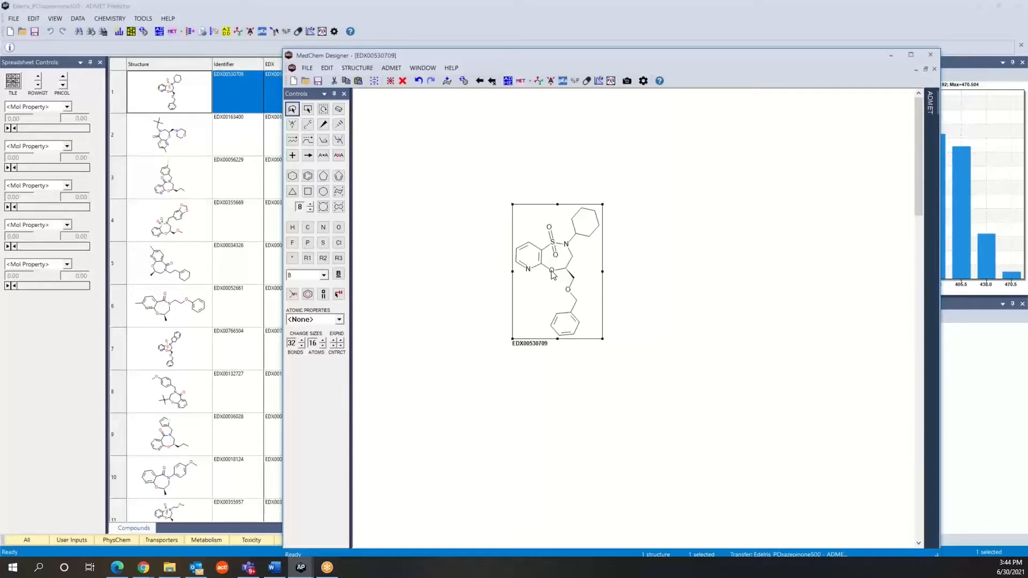
{"action": "left_click", "coordinate": [323, 229]}
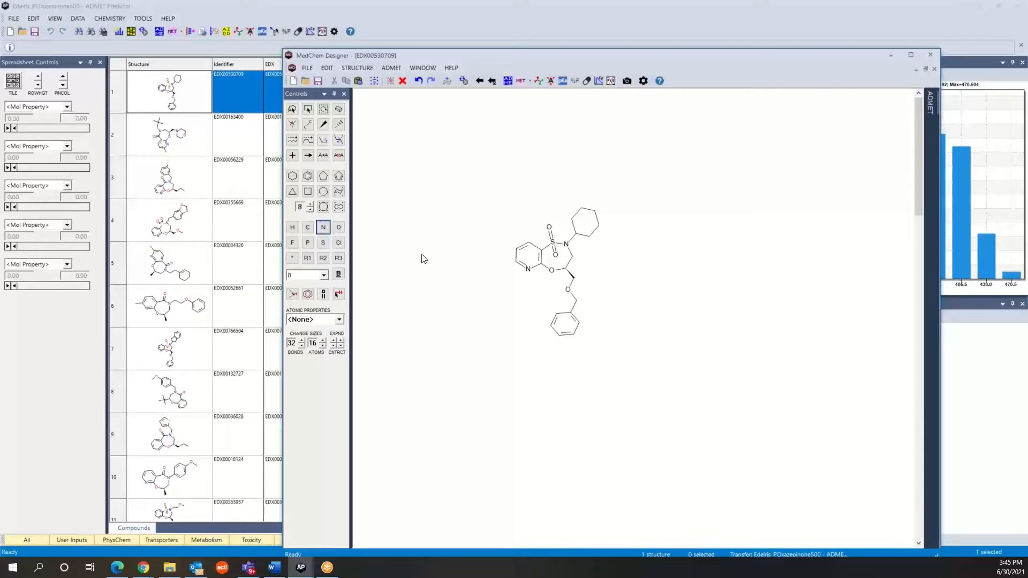
{"action": "left_click", "coordinate": [551, 272]}
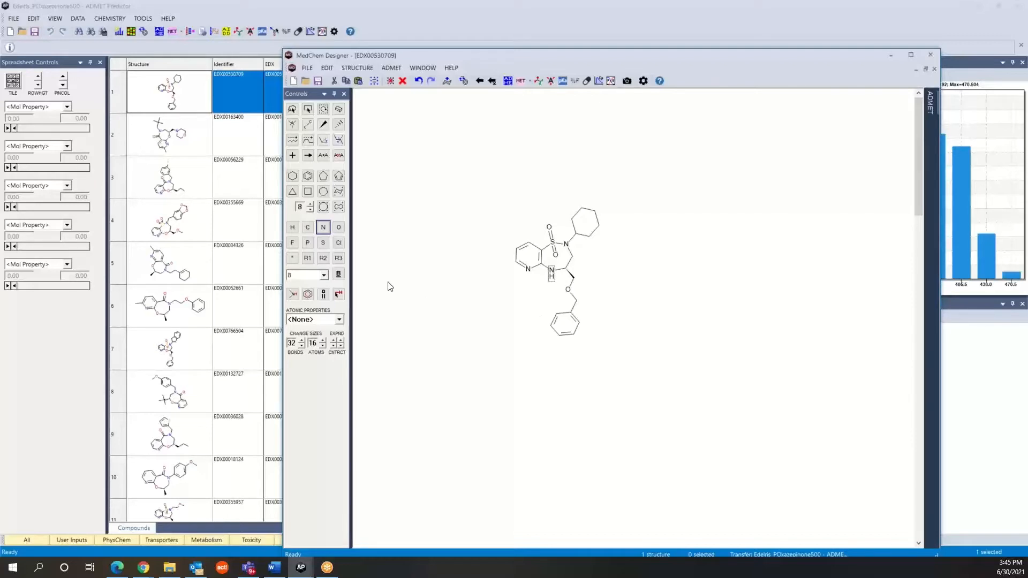
{"action": "left_click", "coordinate": [480, 81]}
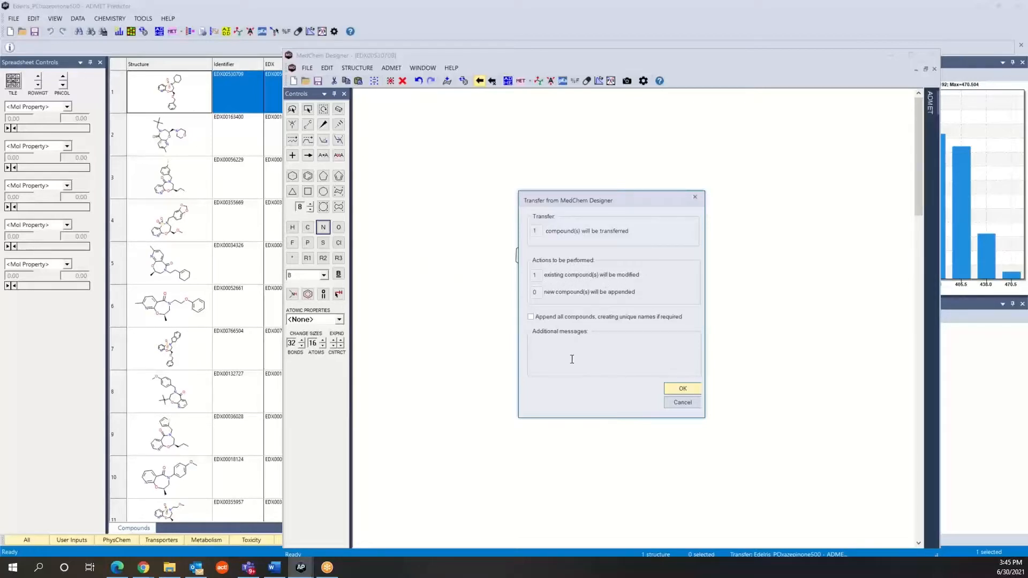
{"action": "left_click", "coordinate": [677, 390]}
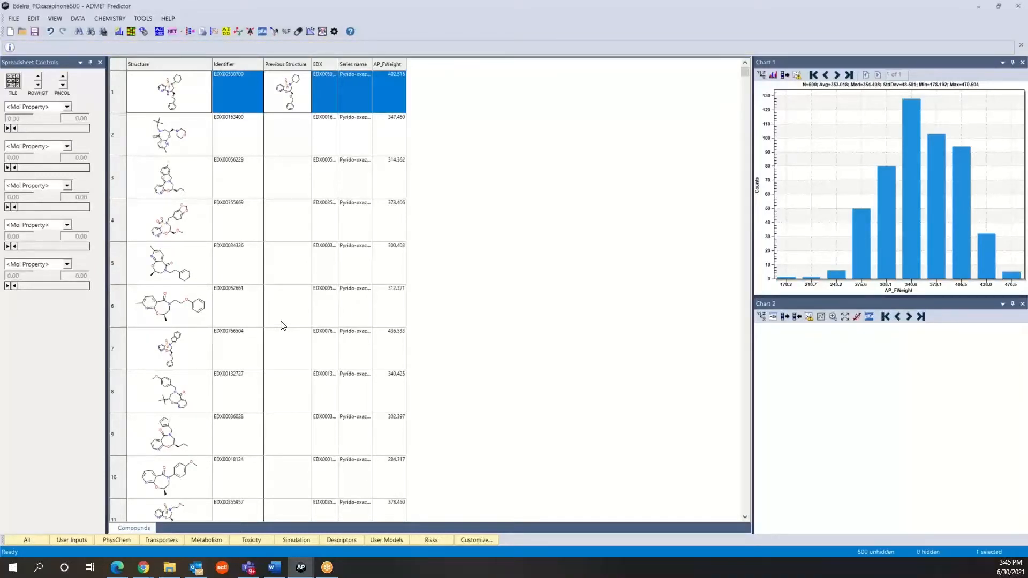
Open the row 3 compound, EDX00056229, in MedChem Designer
{"action": "left_click", "coordinate": [166, 184]}
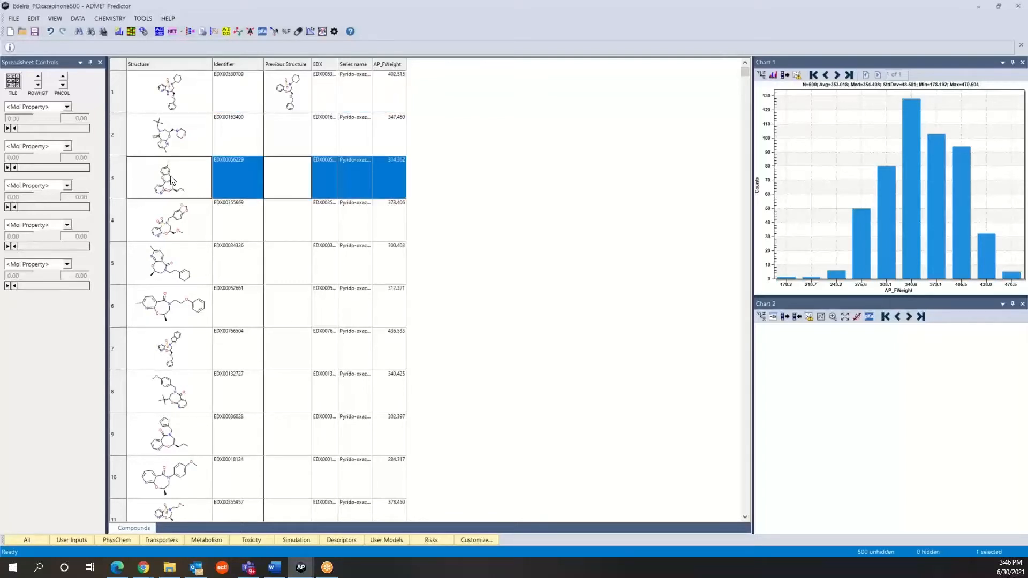
{"action": "double_click", "coordinate": [172, 185]}
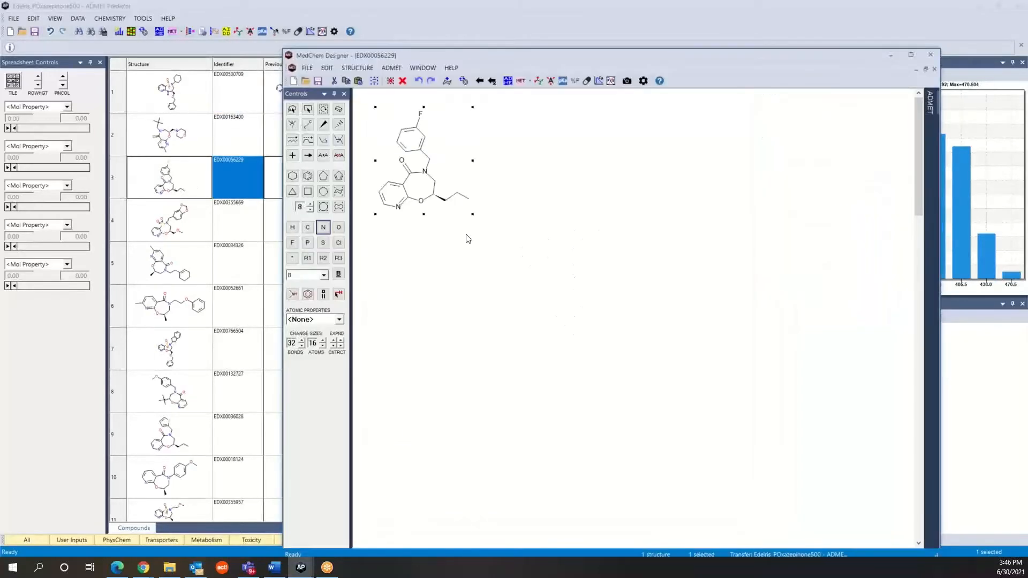
{"action": "left_click", "coordinate": [425, 172]}
{"action": "left_click", "coordinate": [331, 68]}
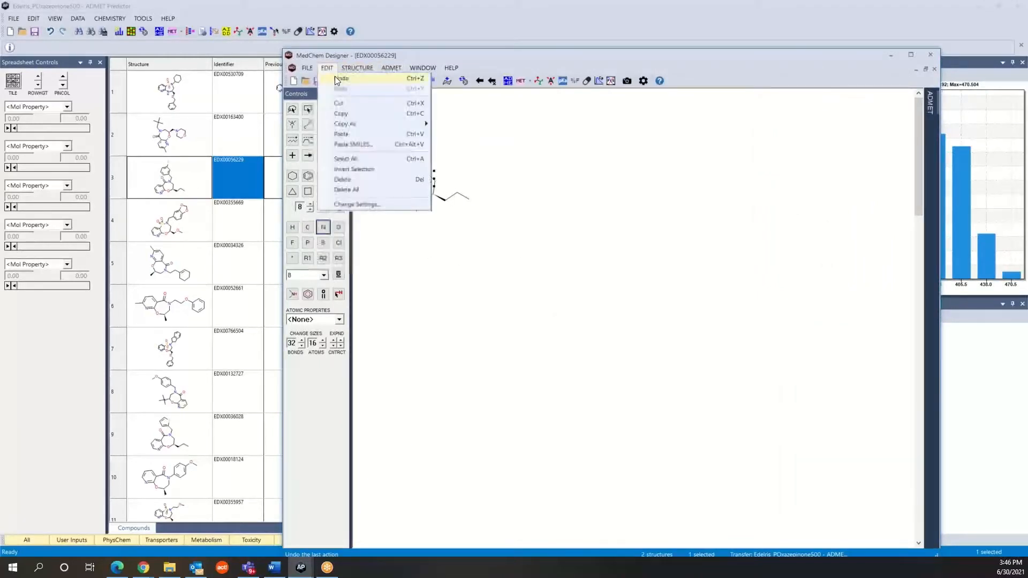
{"action": "left_click", "coordinate": [333, 80]}
Select the entire EDX00056229 structure, move it to the middle of the canvas and deselect it
{"action": "left_click", "coordinate": [307, 110]}
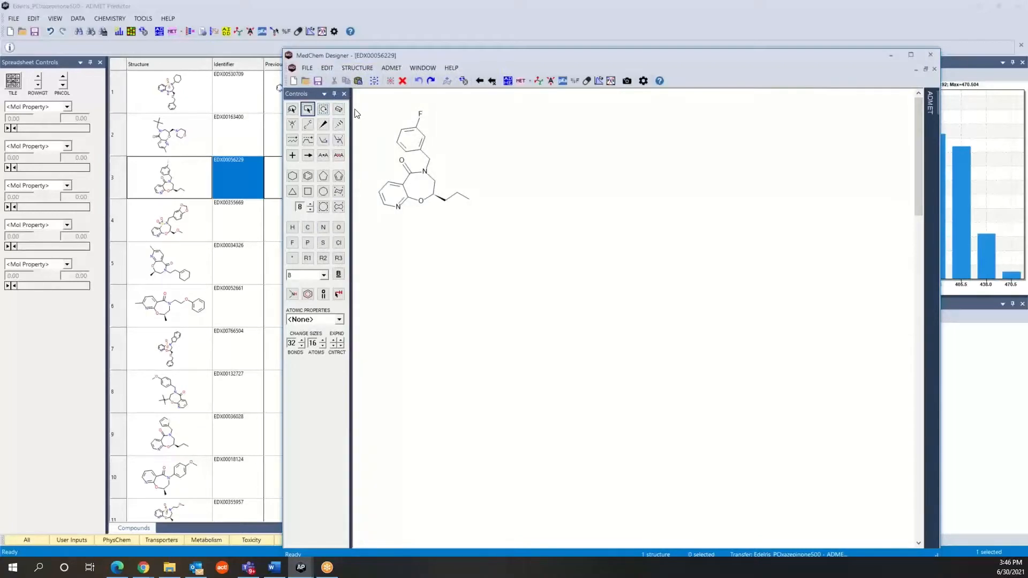
{"action": "left_click_drag", "start_coordinate": [363, 98], "coordinate": [499, 246]}
{"action": "left_click_drag", "start_coordinate": [419, 155], "coordinate": [570, 287]}
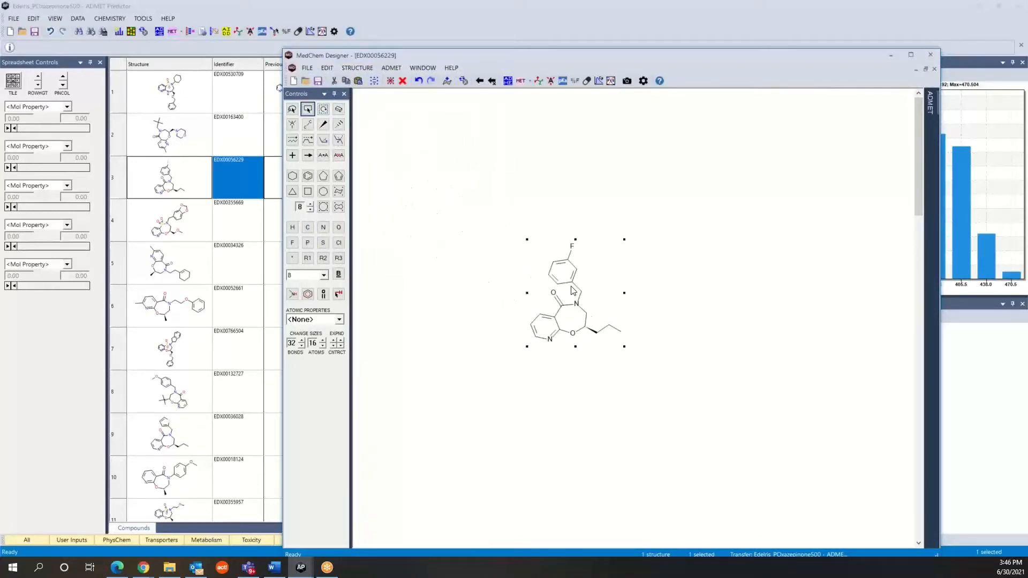
{"action": "left_click", "coordinate": [486, 266]}
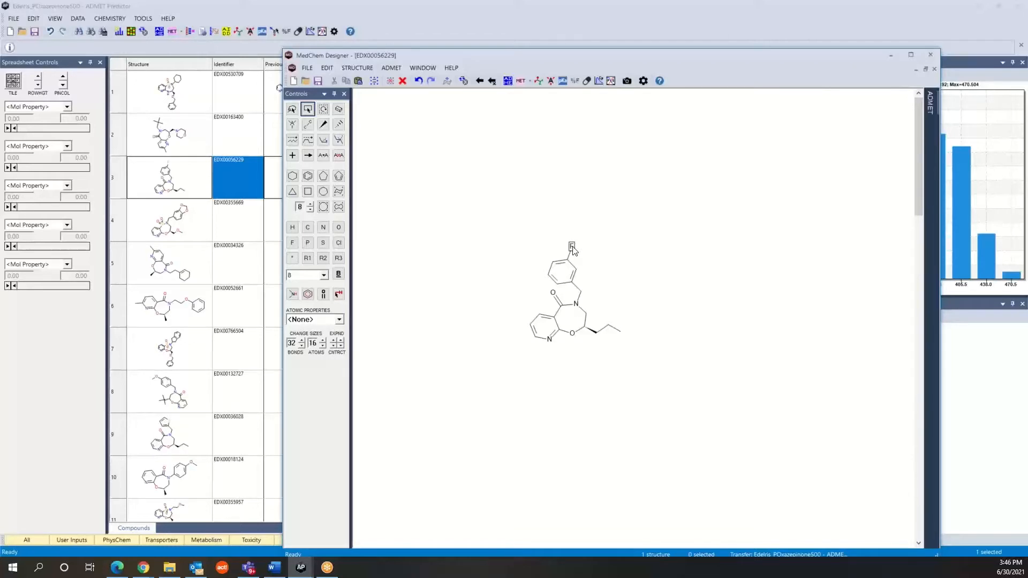
Replace the fluorine on the benzyl ring with carbon and add three single bonds to that carbon
{"action": "left_click", "coordinate": [308, 228]}
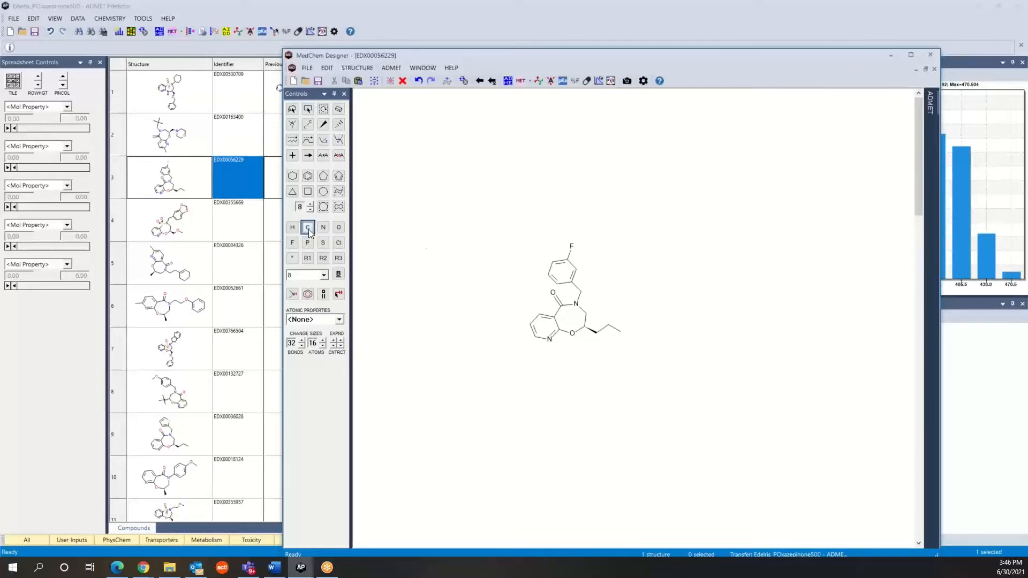
{"action": "left_click", "coordinate": [572, 247]}
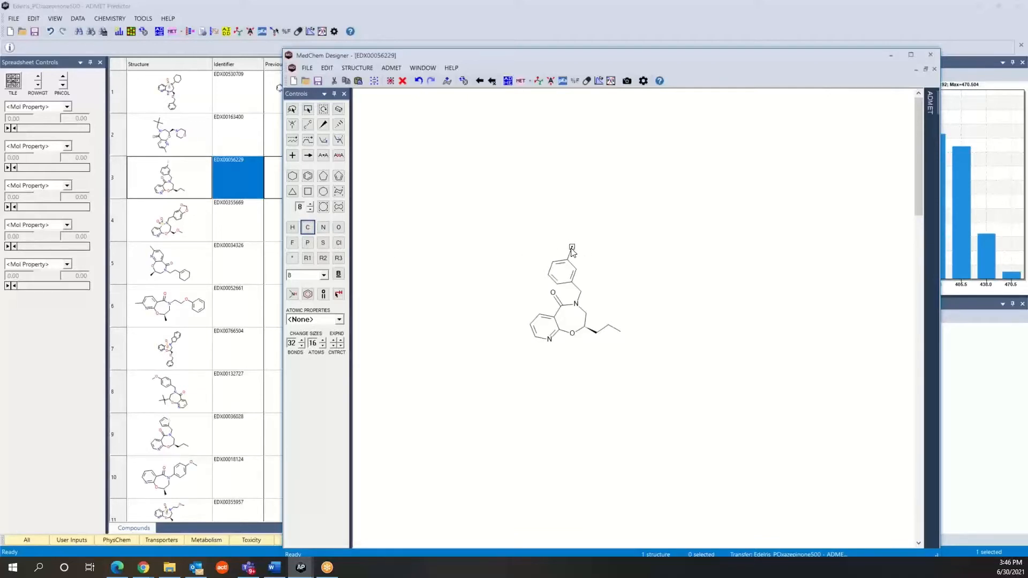
{"action": "left_click", "coordinate": [307, 126]}
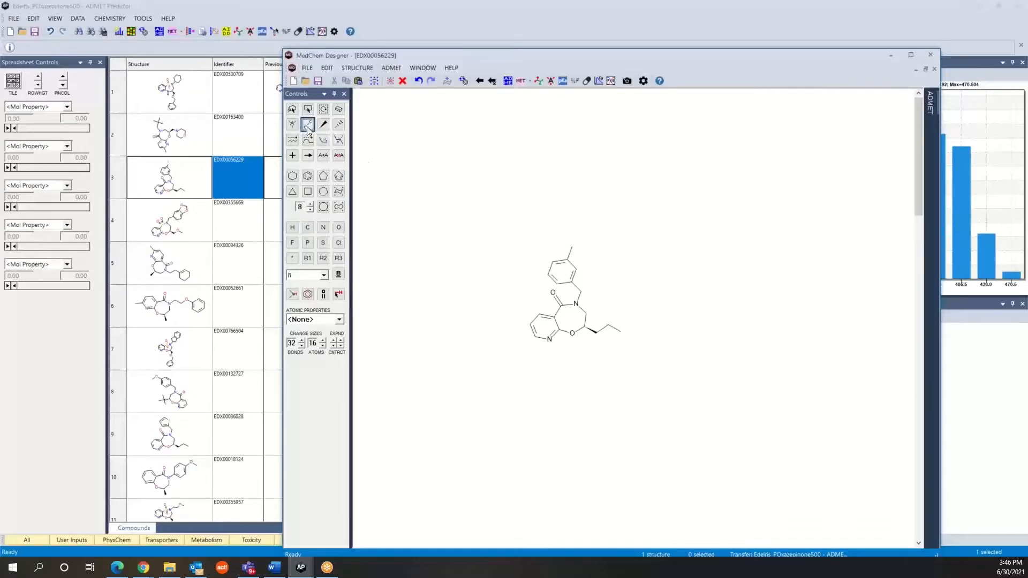
{"action": "left_click", "coordinate": [572, 250]}
{"action": "left_click", "coordinate": [572, 249]}
{"action": "left_click", "coordinate": [572, 248]}
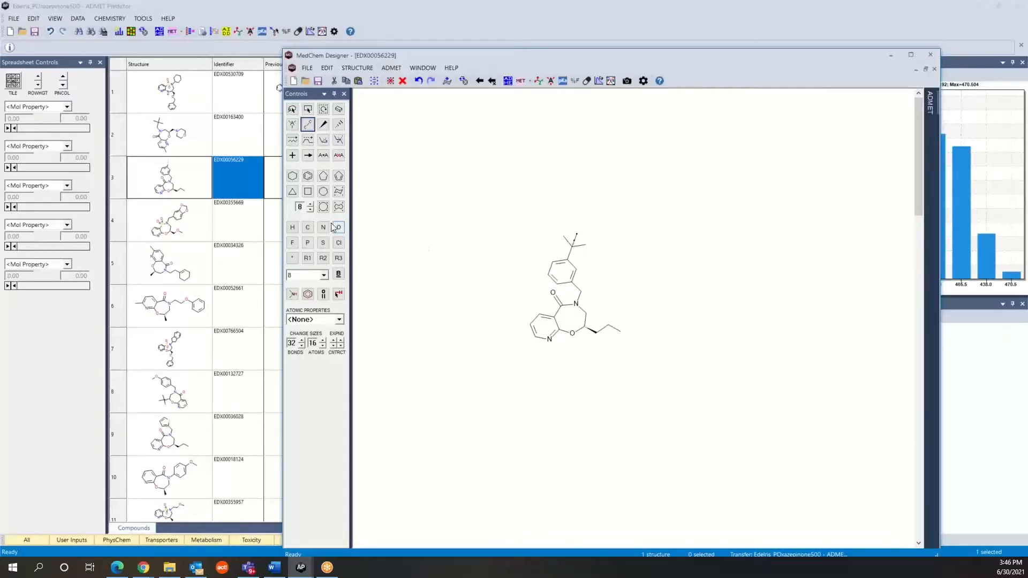
Change the three terminal carbons of the new group to fluorine, making a trifluoromethyl substituent
{"action": "left_click", "coordinate": [293, 243]}
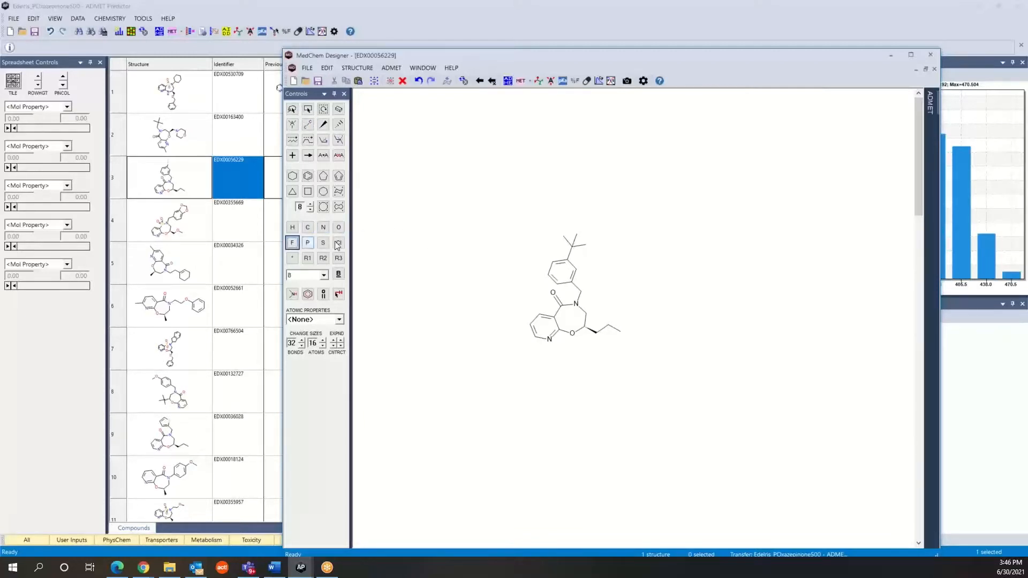
{"action": "left_click", "coordinate": [563, 235]}
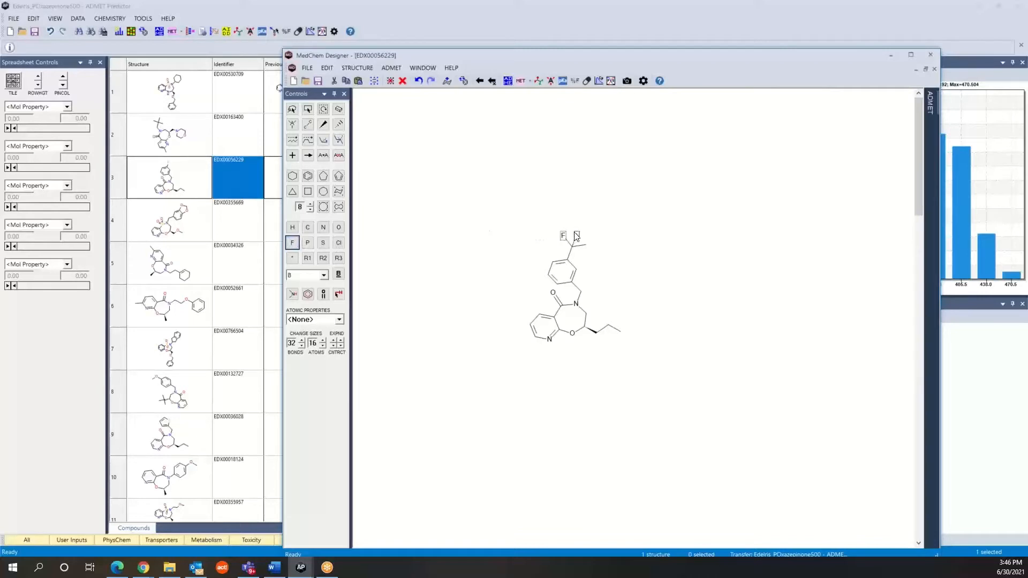
{"action": "left_click", "coordinate": [576, 236]}
{"action": "left_click", "coordinate": [586, 244]}
Select the whole modified structure and apply Clean Up to its layout
{"action": "left_click", "coordinate": [307, 111]}
{"action": "left_click_drag", "start_coordinate": [481, 184], "coordinate": [691, 415]}
{"action": "right_click", "coordinate": [576, 302]}
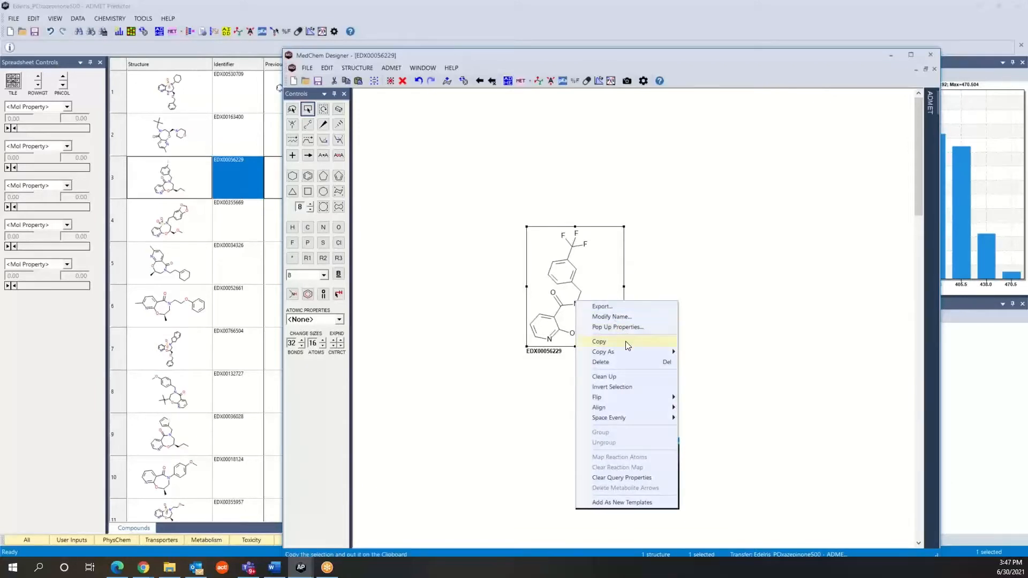
{"action": "left_click", "coordinate": [623, 376]}
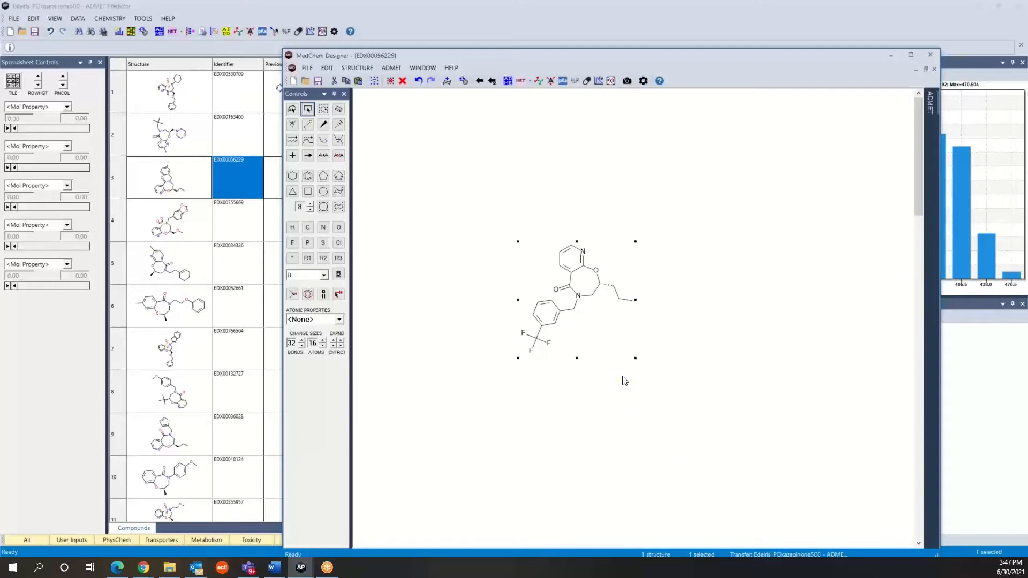
Flip the structure vertically and rotate it clockwise so the trifluoromethyl group points to the upper right
{"action": "right_click", "coordinate": [582, 303]}
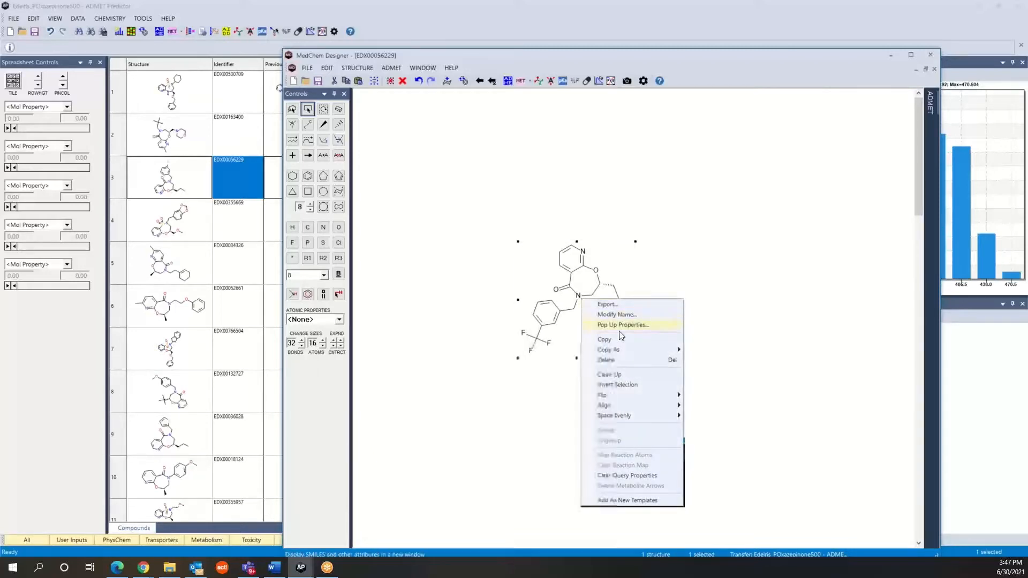
{"action": "mouse_move", "coordinate": [634, 400]}
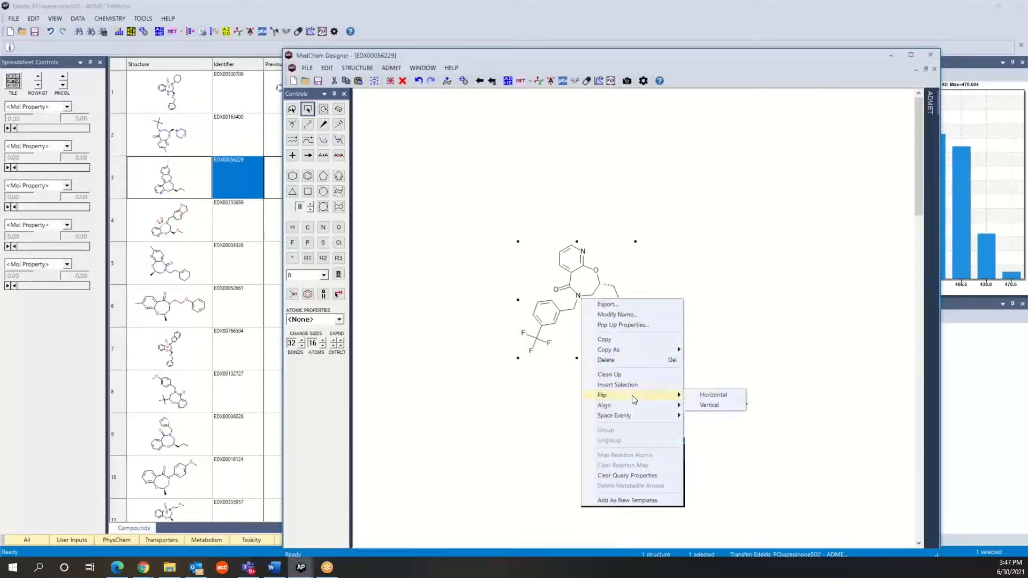
{"action": "left_click", "coordinate": [720, 407]}
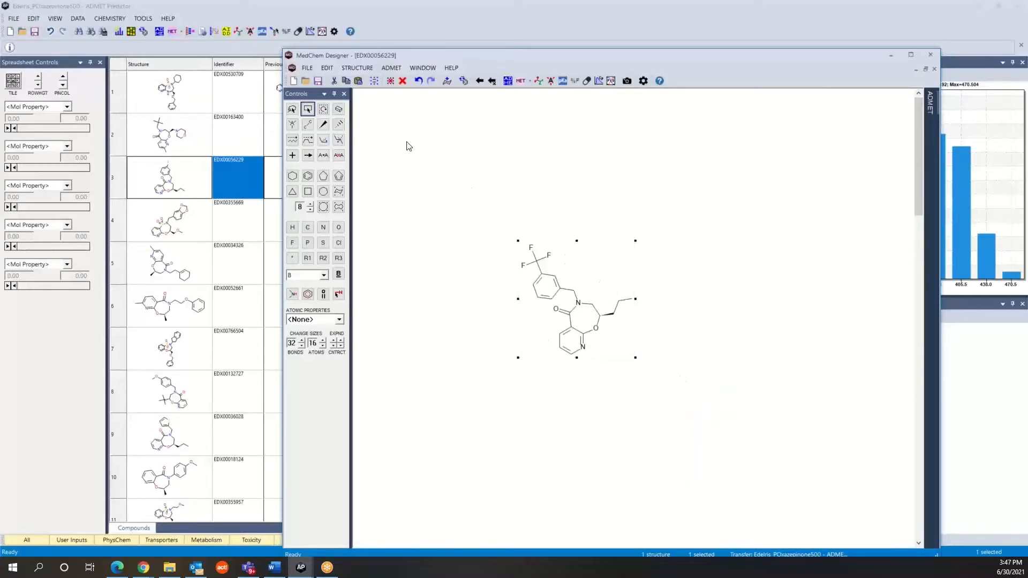
{"action": "left_click", "coordinate": [327, 113]}
{"action": "left_click_drag", "start_coordinate": [533, 251], "coordinate": [596, 248]}
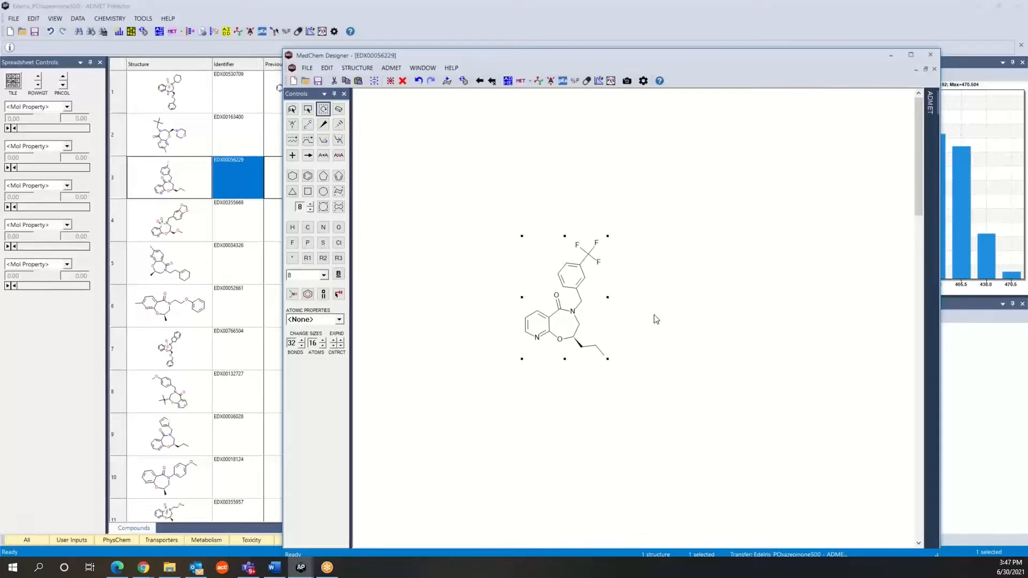
Rename the modified trifluoromethyl structure as EDX00056229_CF3
{"action": "right_click", "coordinate": [566, 306]}
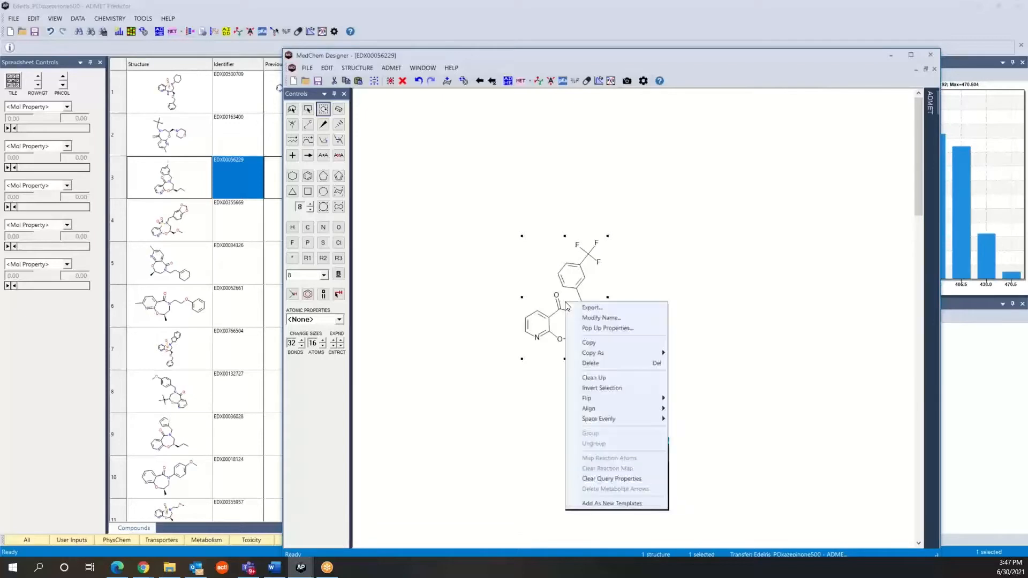
{"action": "left_click", "coordinate": [596, 318]}
{"action": "left_click", "coordinate": [592, 307]}
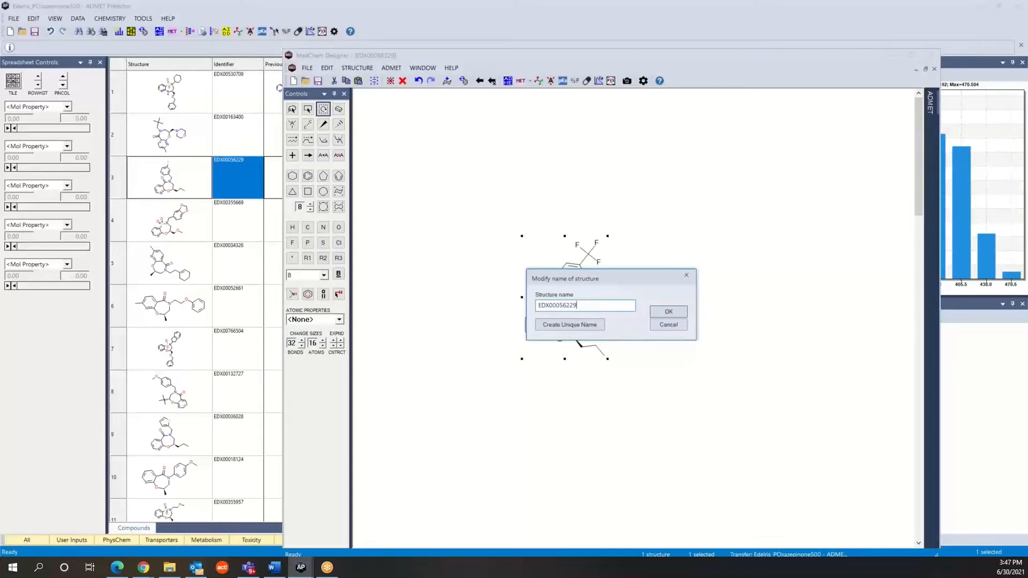
{"action": "key", "text": "alt+Tab"}
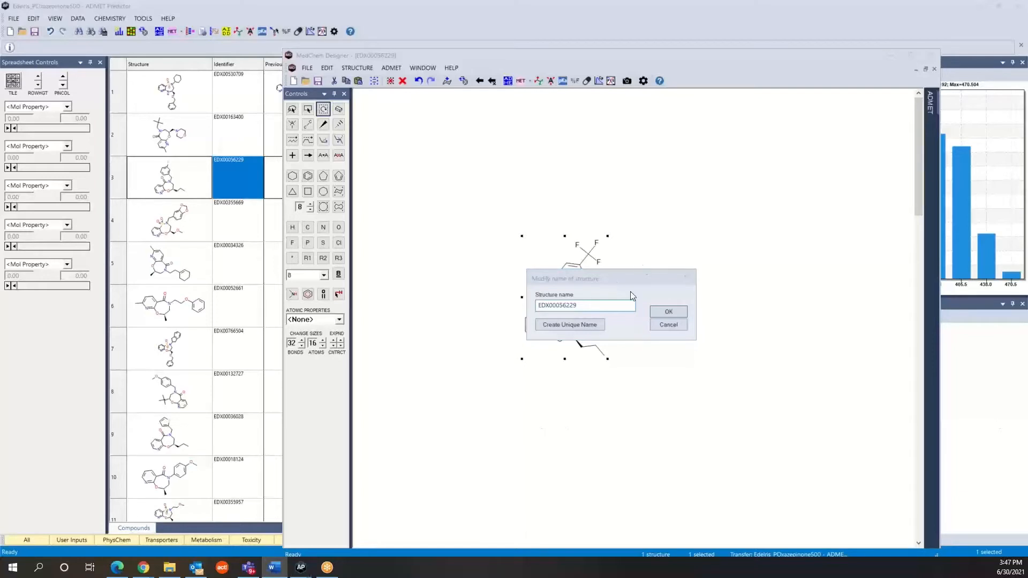
{"action": "left_click", "coordinate": [598, 309]}
{"action": "type", "text": "_"}
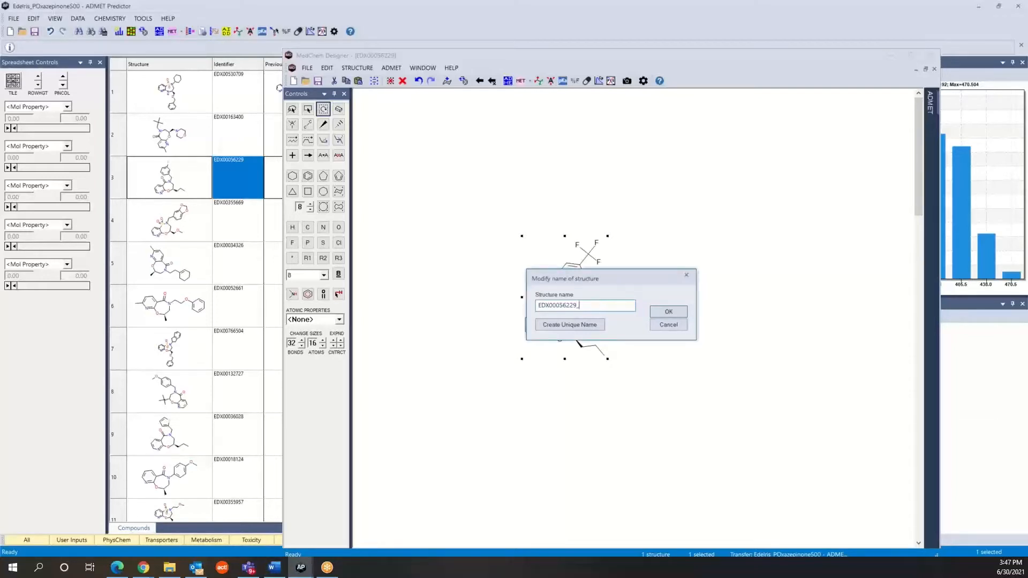
{"action": "type", "text": "CF3"}
{"action": "left_click", "coordinate": [666, 316]}
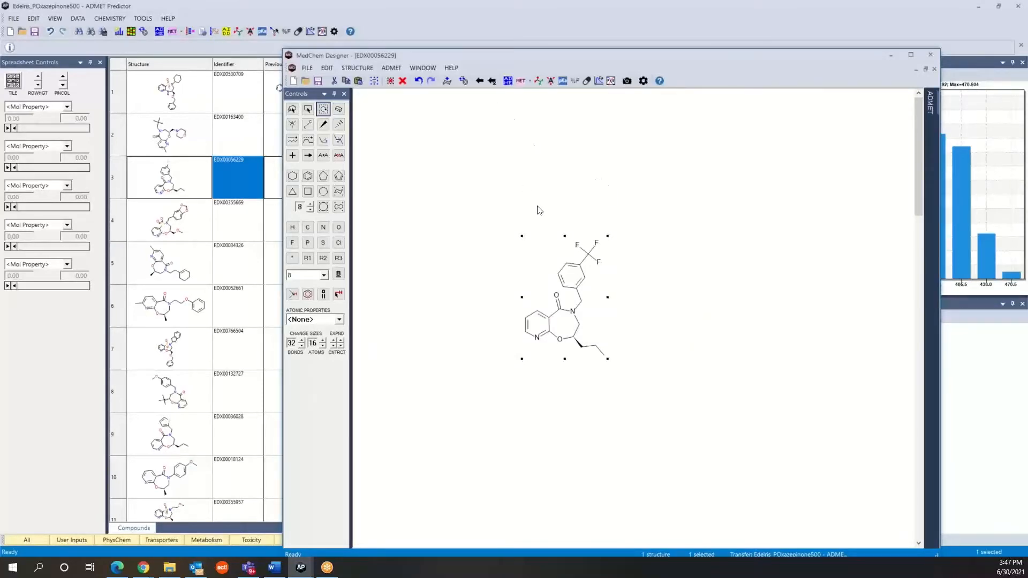
Transfer the renamed structure to the ADMET Predictor spreadsheet as a new compound and check the last row of the compound list
{"action": "left_click", "coordinate": [480, 85]}
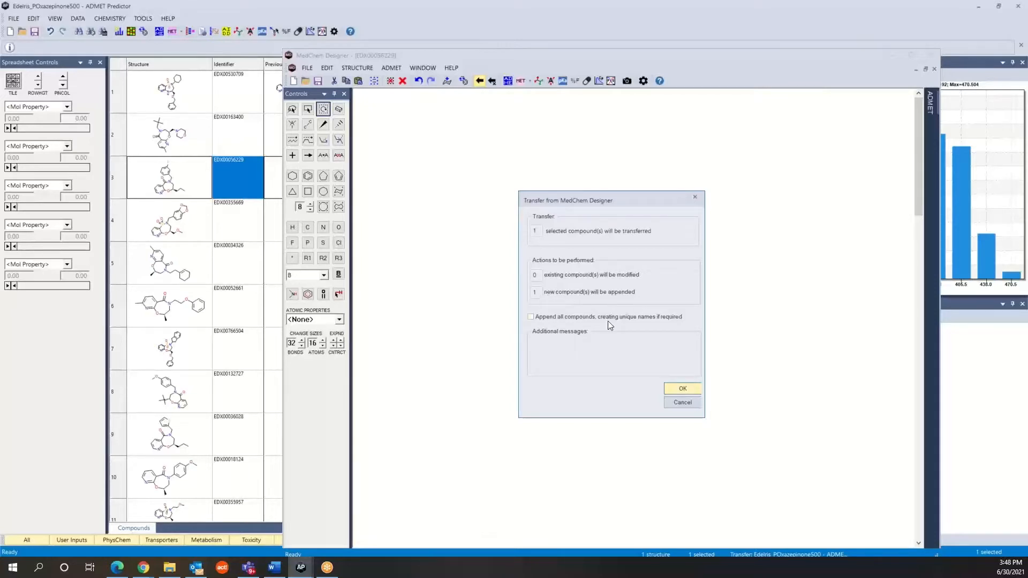
{"action": "left_click", "coordinate": [686, 387]}
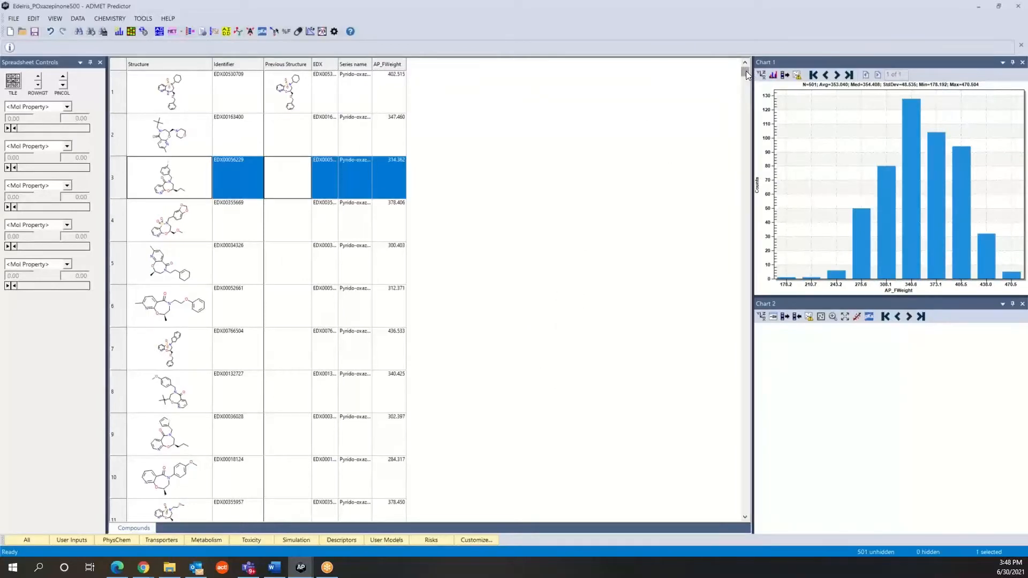
{"action": "left_click_drag", "start_coordinate": [745, 71], "coordinate": [748, 519]}
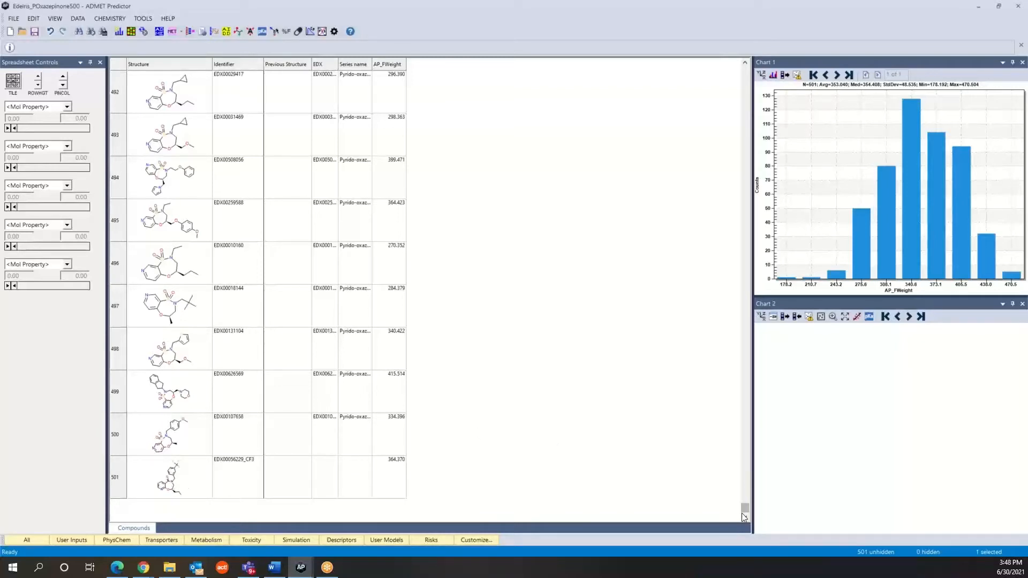
{"action": "left_click_drag", "start_coordinate": [744, 509], "coordinate": [767, 56]}
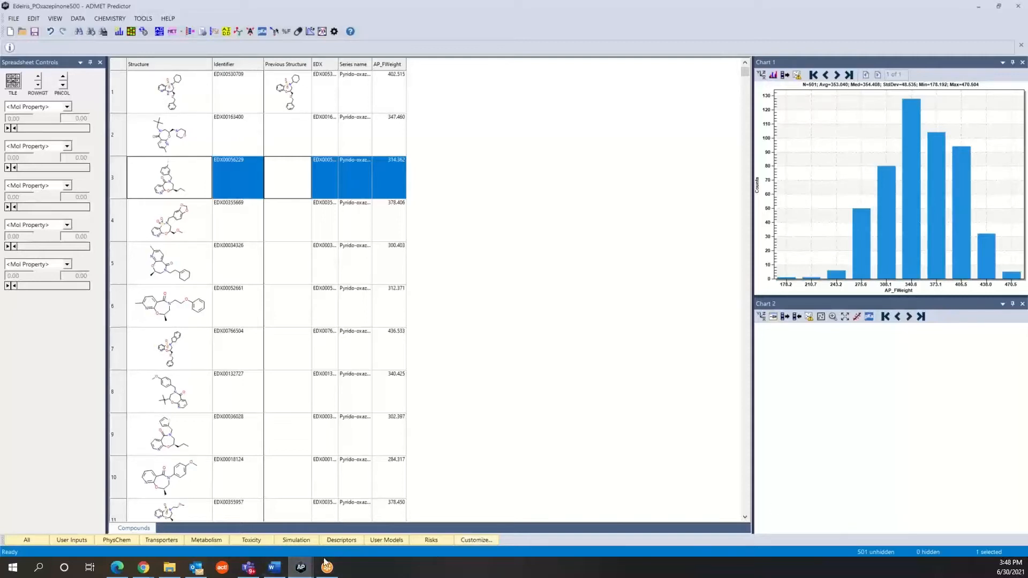
Return to MedChem Designer, deselect the structure and save the sketch as EDX00056229_CF3.csk in the Scen2 folder
{"action": "mouse_move", "coordinate": [325, 565]}
{"action": "left_click", "coordinate": [356, 523]}
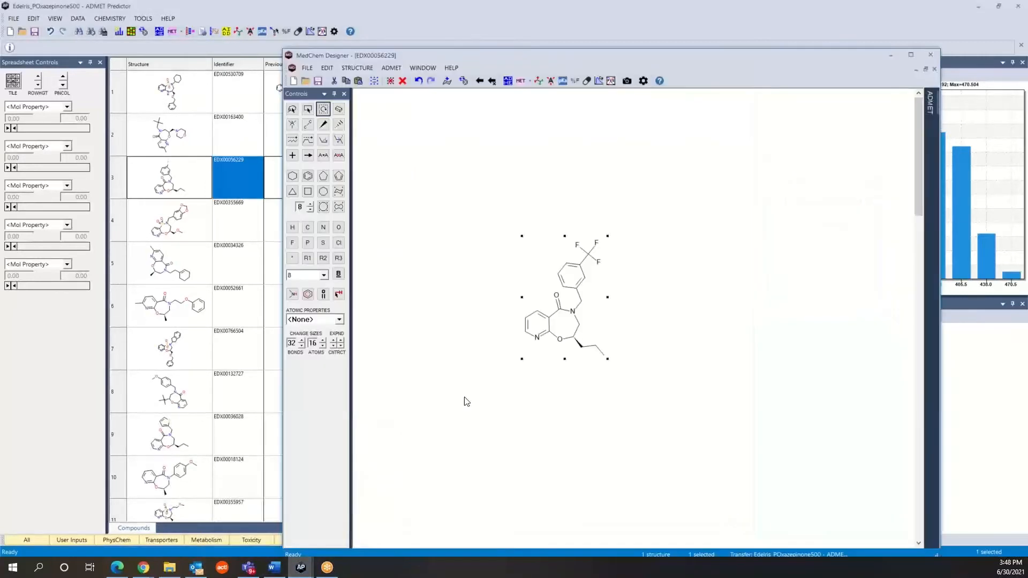
{"action": "left_click", "coordinate": [503, 403]}
{"action": "left_click", "coordinate": [307, 68]}
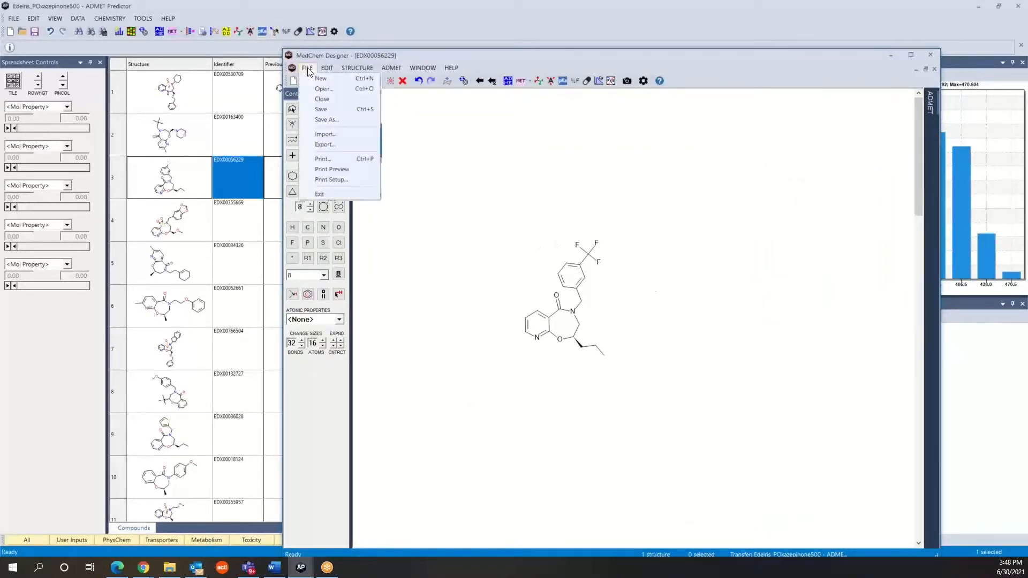
{"action": "left_click", "coordinate": [326, 120]}
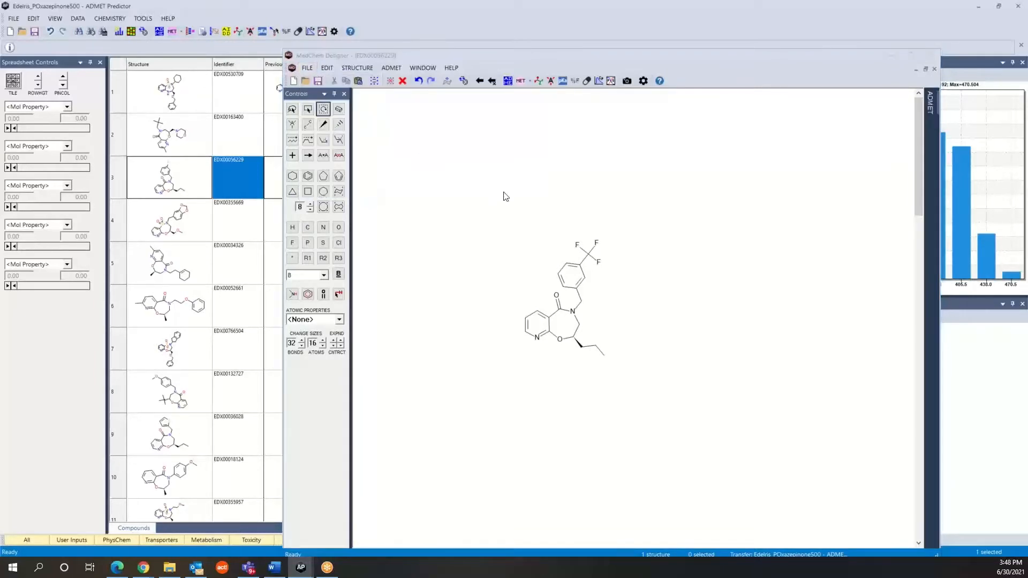
{"action": "left_click", "coordinate": [399, 293]}
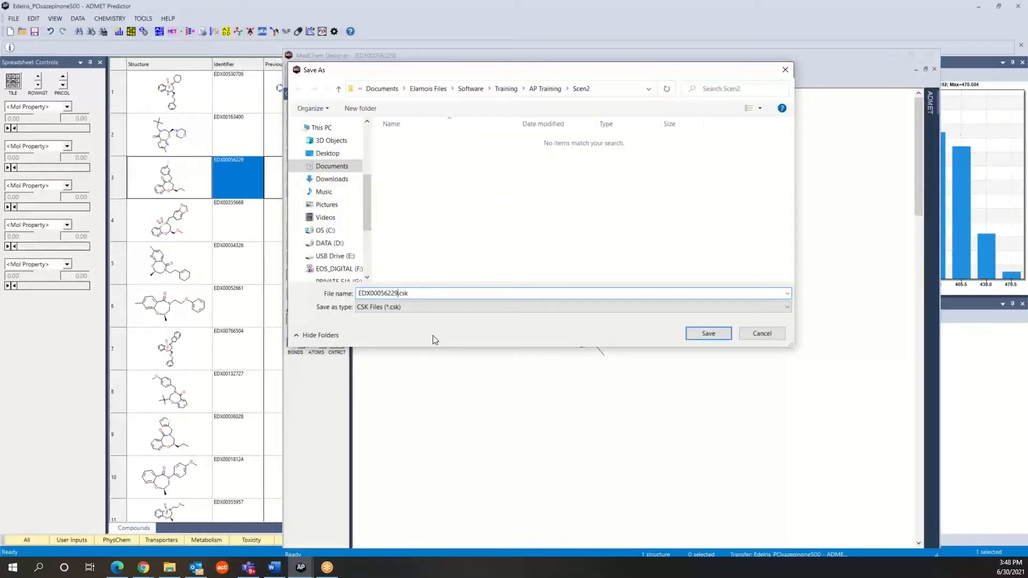
{"action": "type", "text": "_CF3"}
{"action": "left_click", "coordinate": [709, 333]}
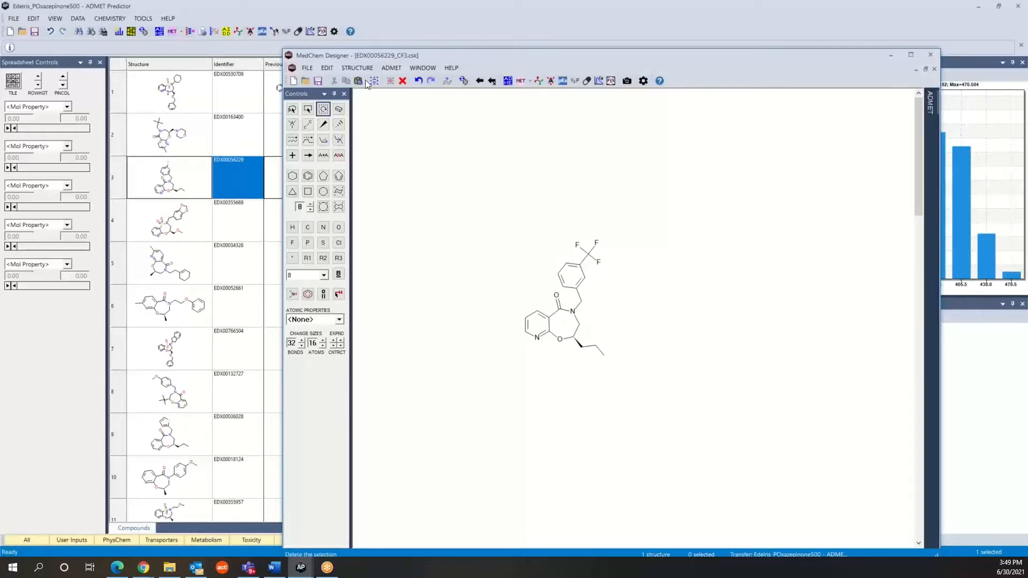
Export the structure to the Scen2 folder as an SD file named EDX00056229_CF3
{"action": "left_click", "coordinate": [308, 69]}
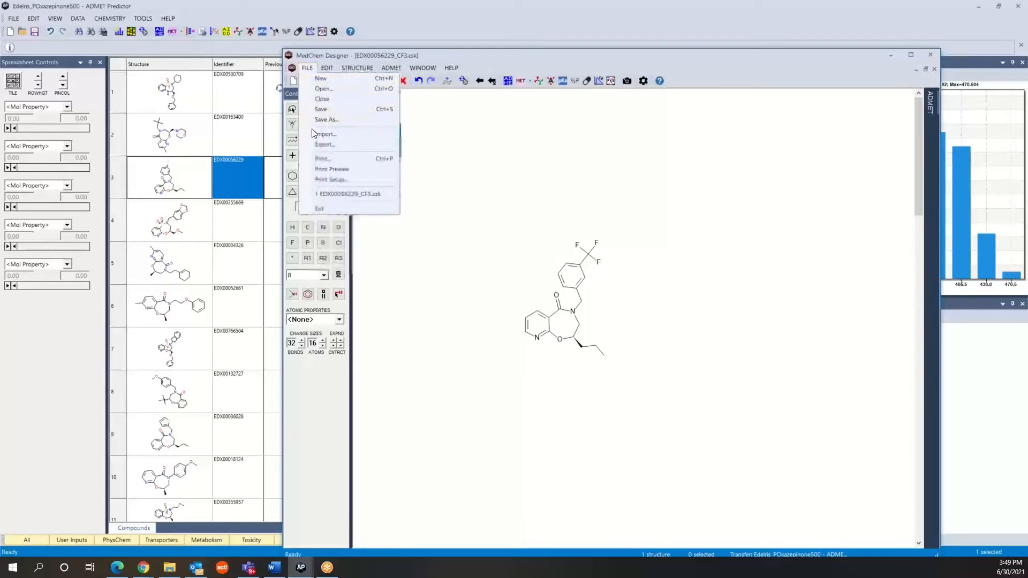
{"action": "left_click", "coordinate": [319, 144]}
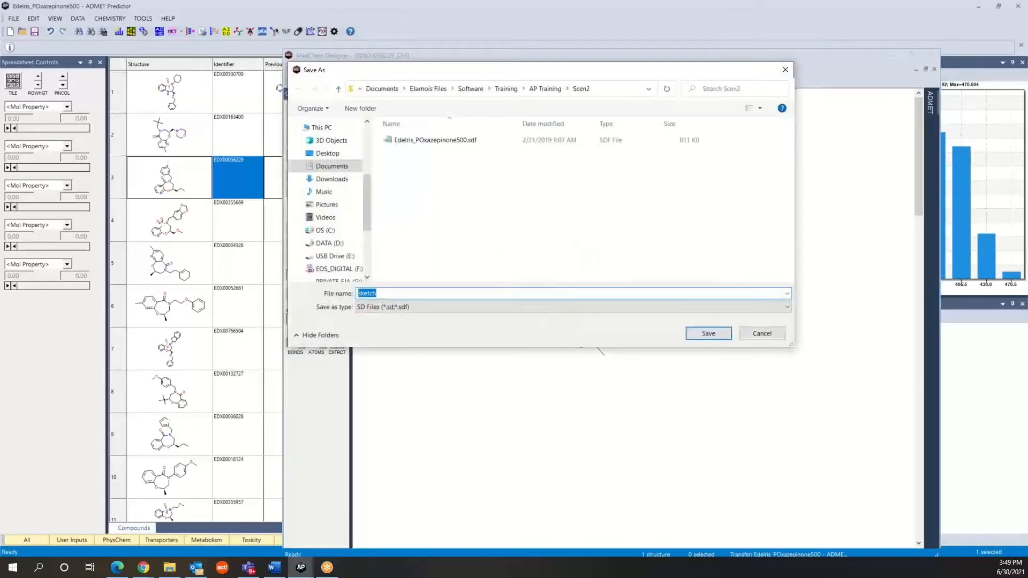
{"action": "key", "text": "alt+Tab"}
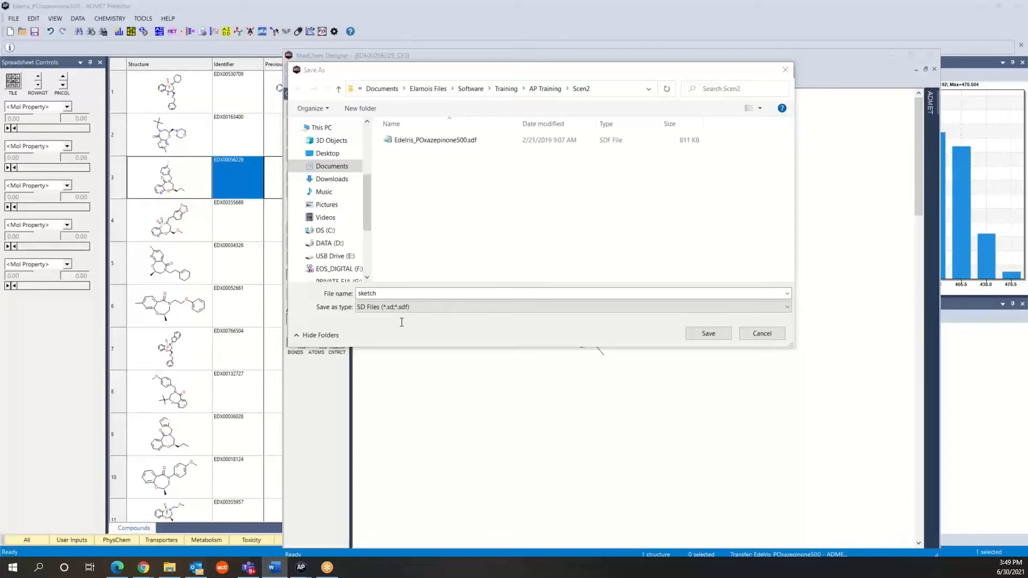
{"action": "left_click", "coordinate": [408, 293]}
{"action": "key", "text": "BackSpace"}
{"action": "key", "text": "BackSpace"}
{"action": "key", "text": "BackSpace"}
{"action": "key", "text": "BackSpace"}
{"action": "key", "text": "BackSpace"}
{"action": "key", "text": "BackSpace"}
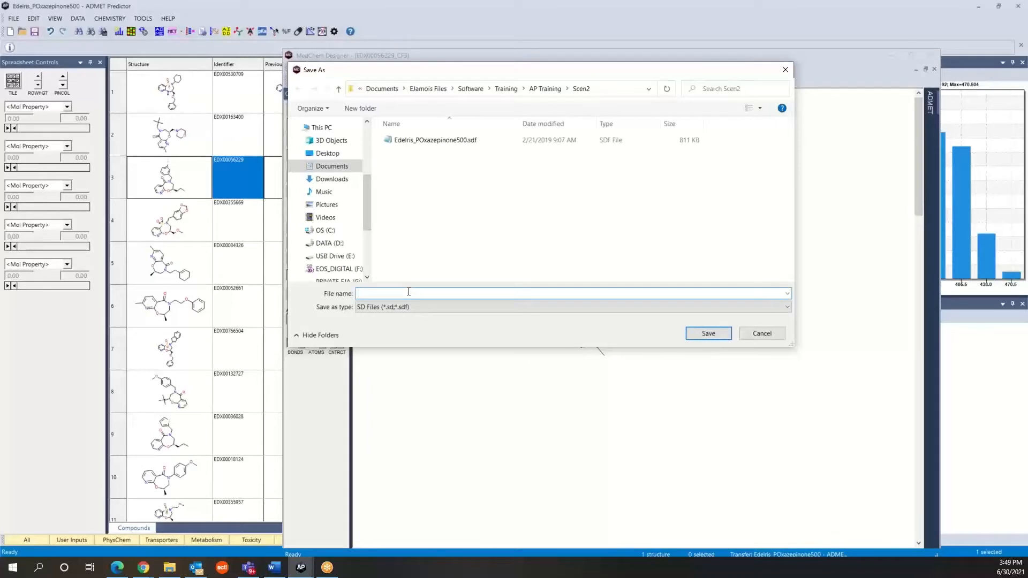
{"action": "key", "text": "ctrl+v"}
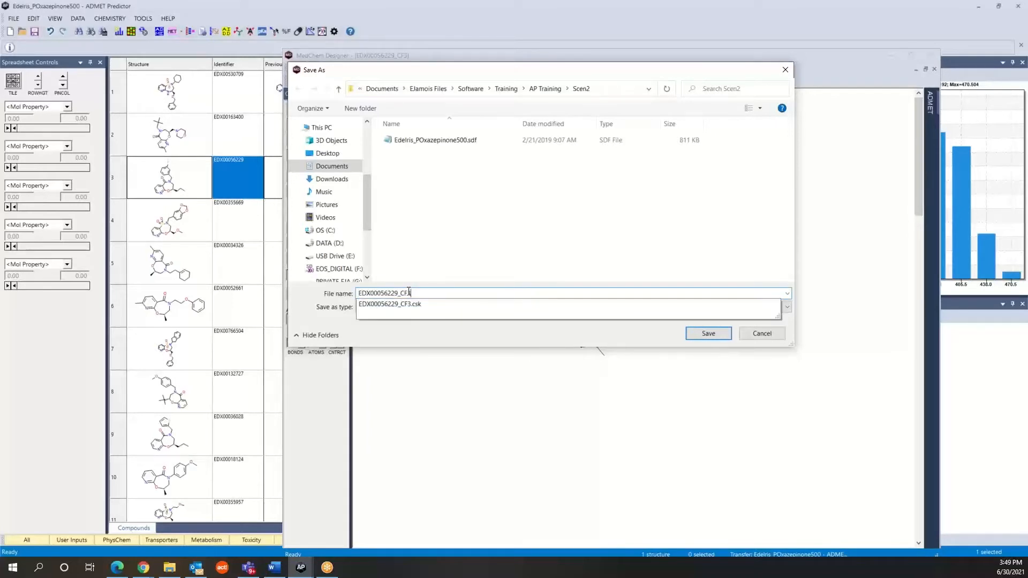
{"action": "left_click", "coordinate": [711, 330]}
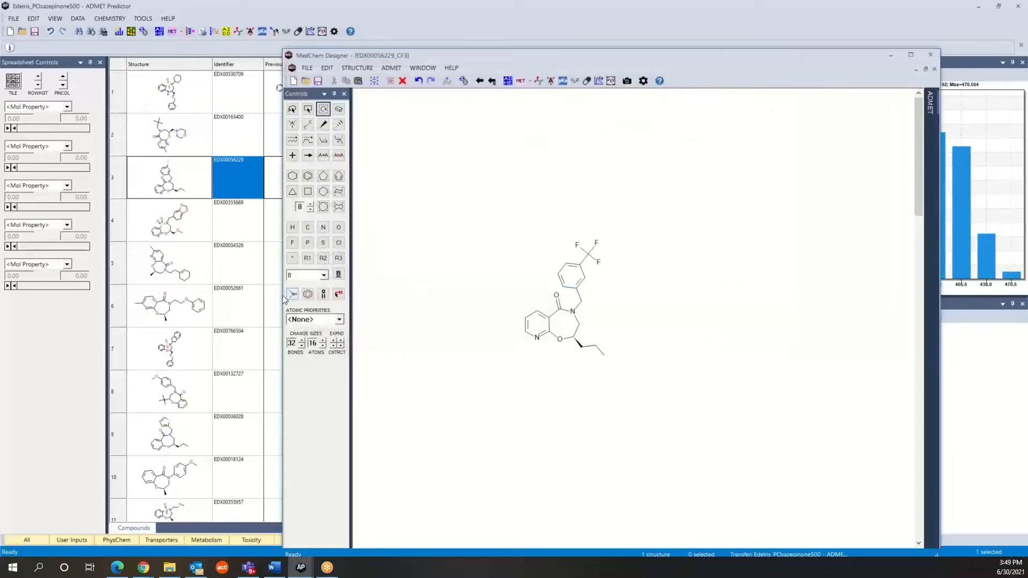
Export the structure to the Scen2 folder as a JPEG image named EDX00056229_CF3
{"action": "left_click", "coordinate": [308, 69]}
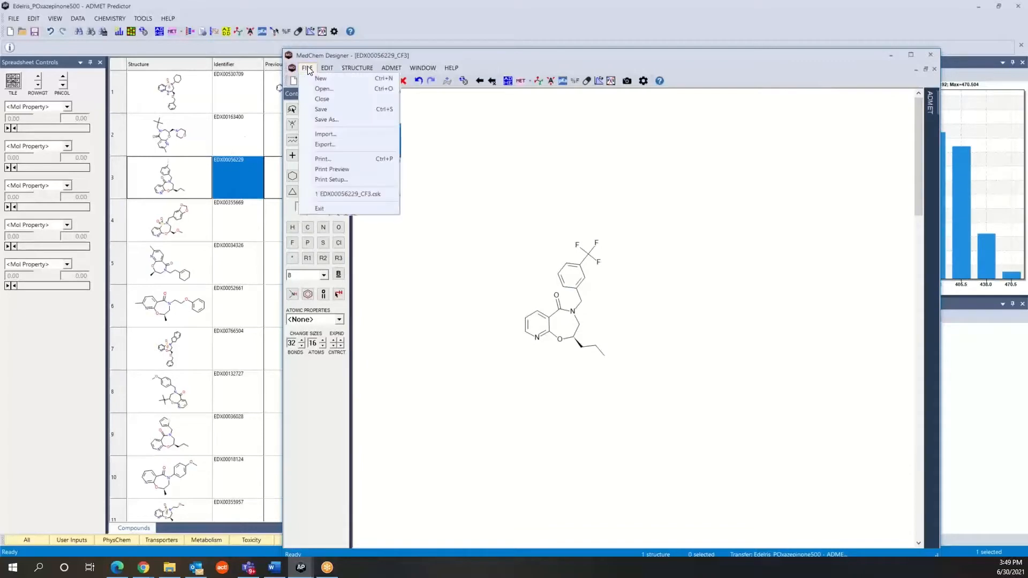
{"action": "left_click", "coordinate": [337, 152]}
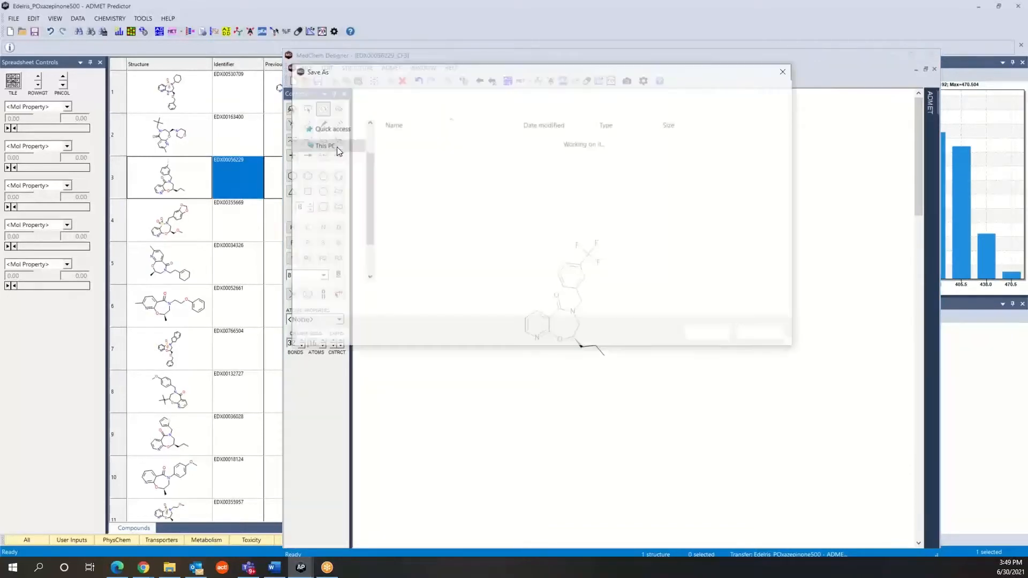
{"action": "left_click", "coordinate": [388, 307]}
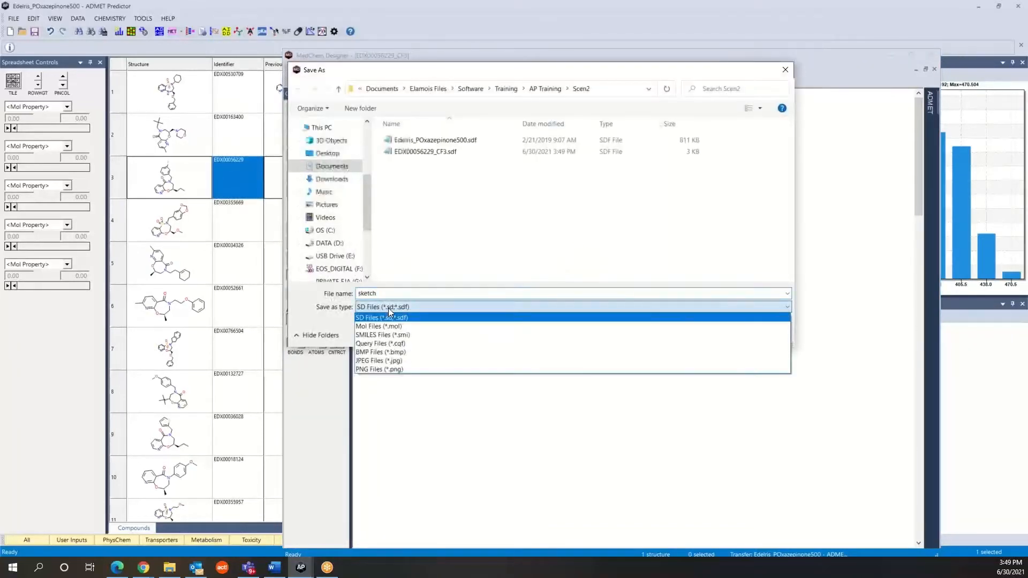
{"action": "left_click", "coordinate": [378, 360]}
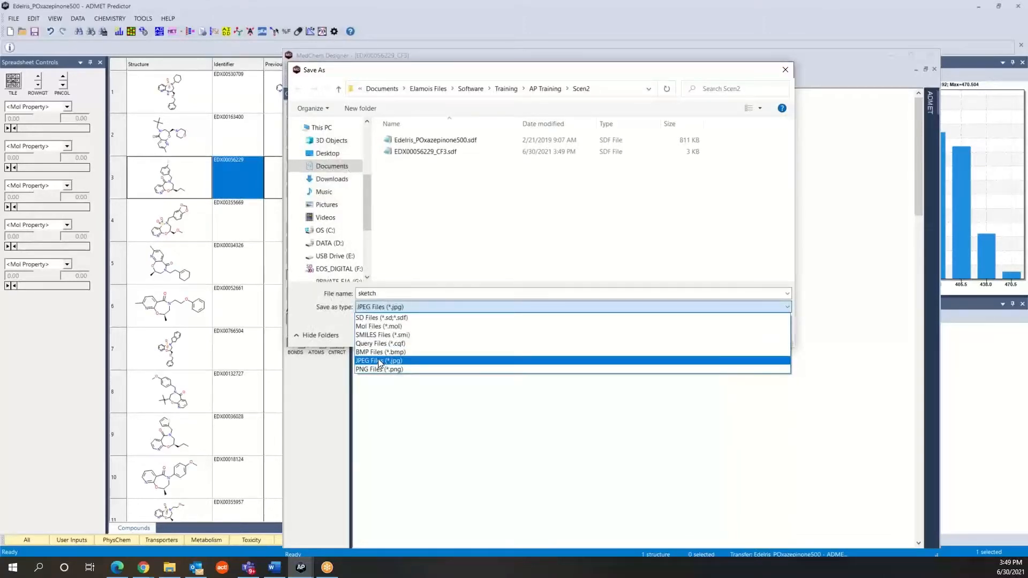
{"action": "left_click", "coordinate": [385, 294]}
{"action": "double_click", "coordinate": [385, 294]}
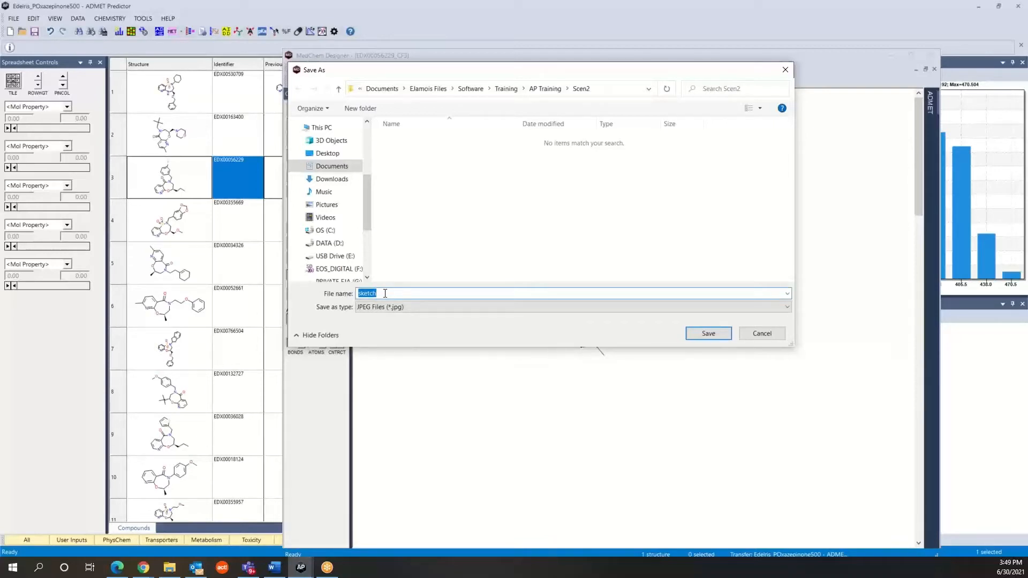
{"action": "type", "text": "EDX00056229_CF3"}
{"action": "type", "text": "."}
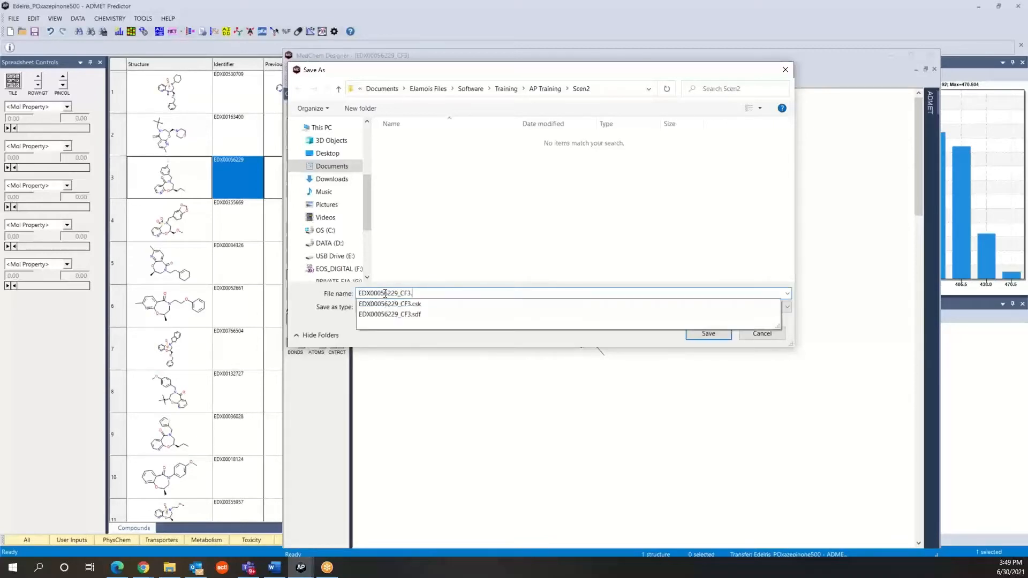
{"action": "key", "text": "BackSpace"}
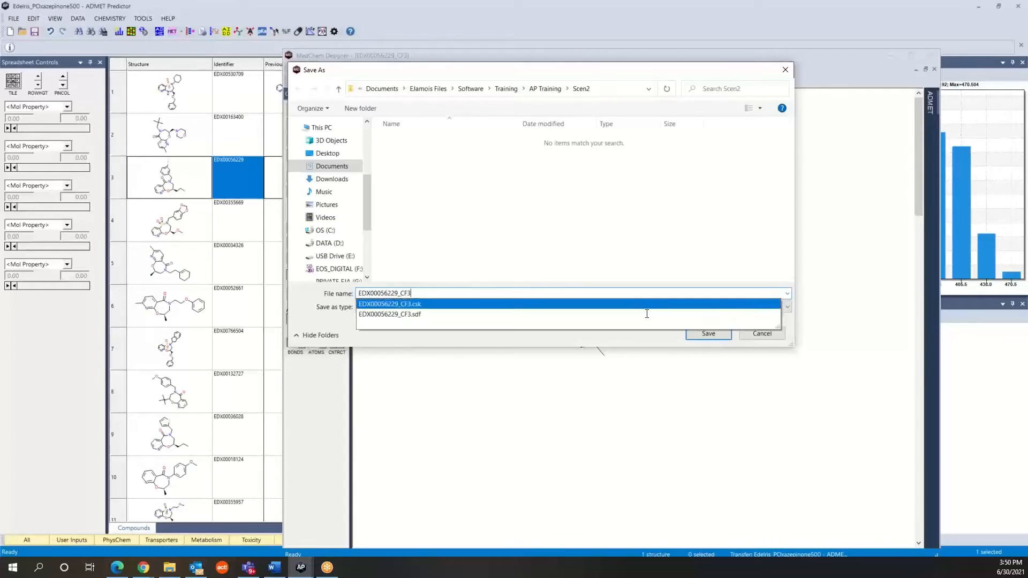
{"action": "left_click", "coordinate": [708, 333]}
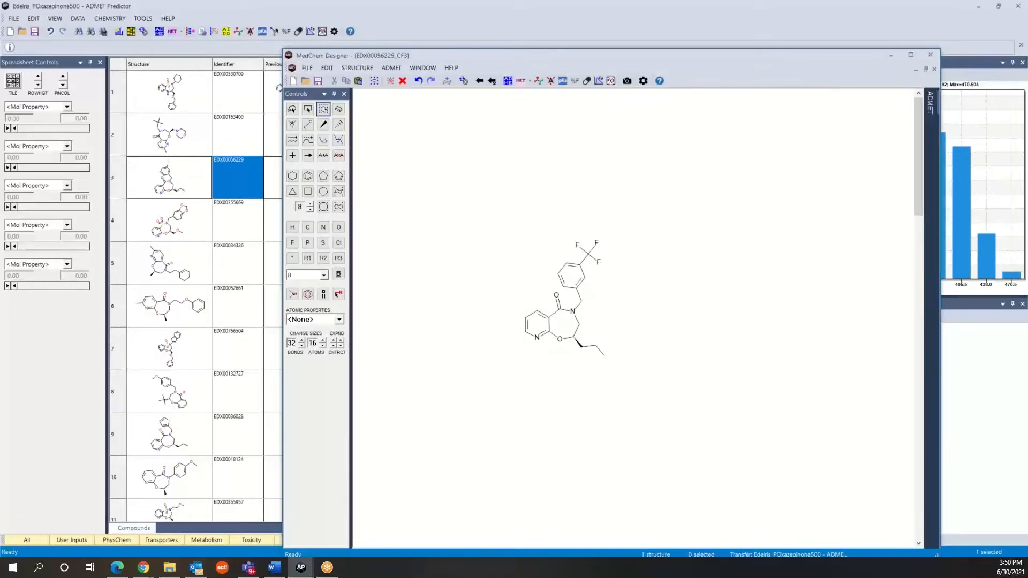
View the exported EDX00056229_CF3.jpg from the Scen2 folder, then close the image and move the folder window out of the way
{"action": "left_click_drag", "start_coordinate": [1027, 206], "coordinate": [541, 149]}
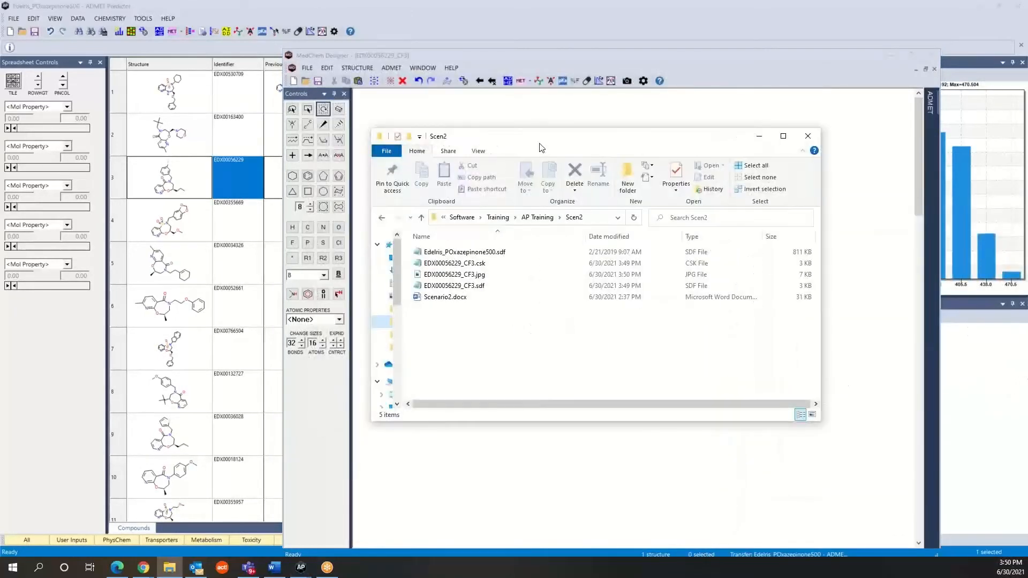
{"action": "double_click", "coordinate": [478, 274]}
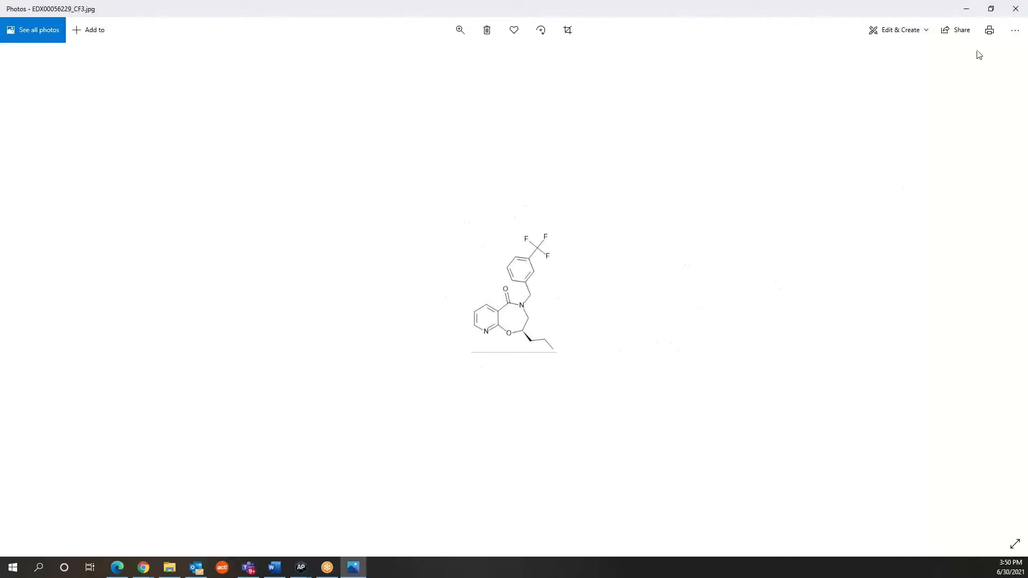
{"action": "left_click", "coordinate": [1016, 13]}
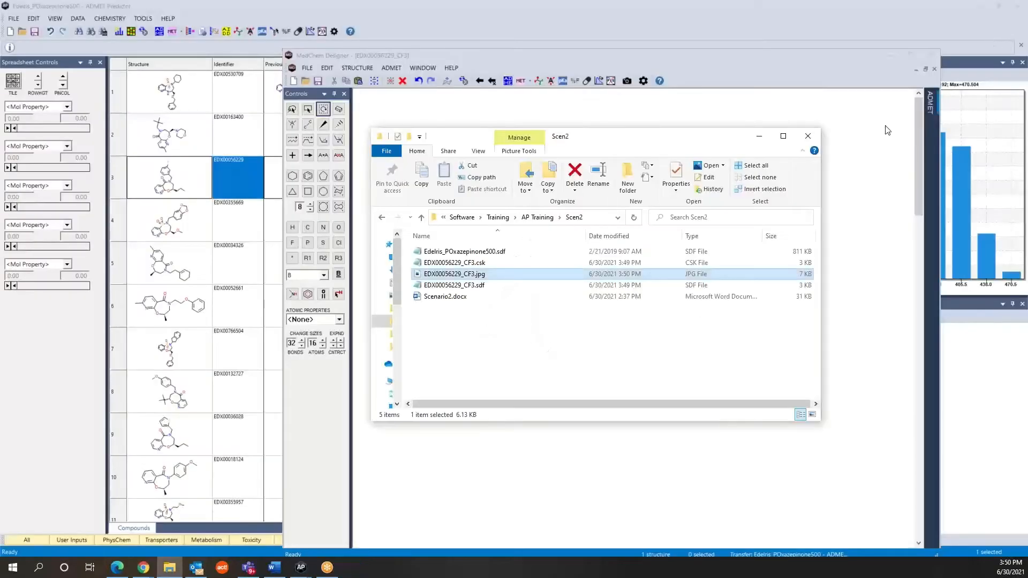
{"action": "left_click_drag", "start_coordinate": [696, 135], "coordinate": [1027, 268]}
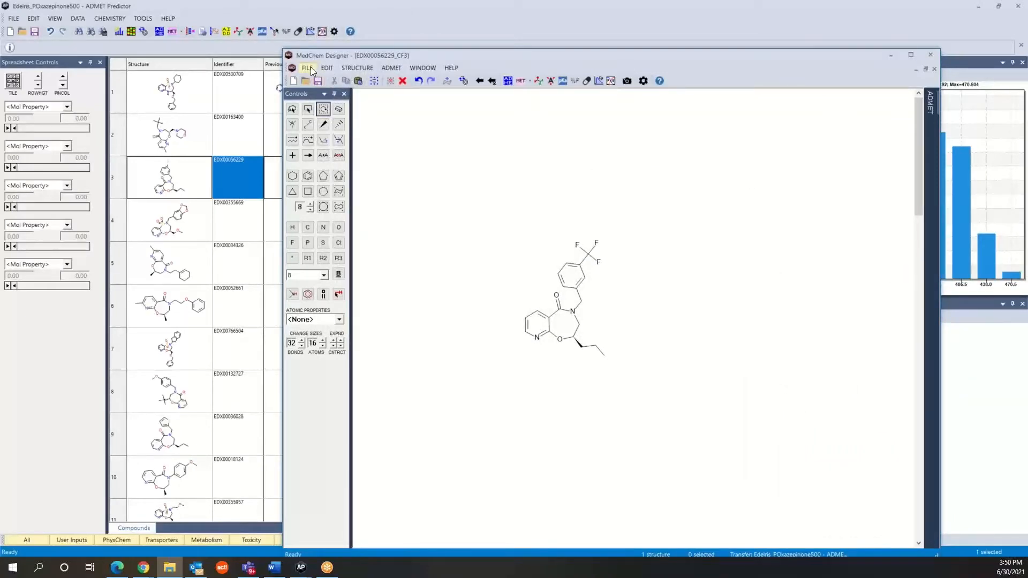
Create a new sketch, then select compounds 1 to 10 in the ADMET Predictor spreadsheet and transfer them to MedChem Designer
{"action": "left_click", "coordinate": [307, 68]}
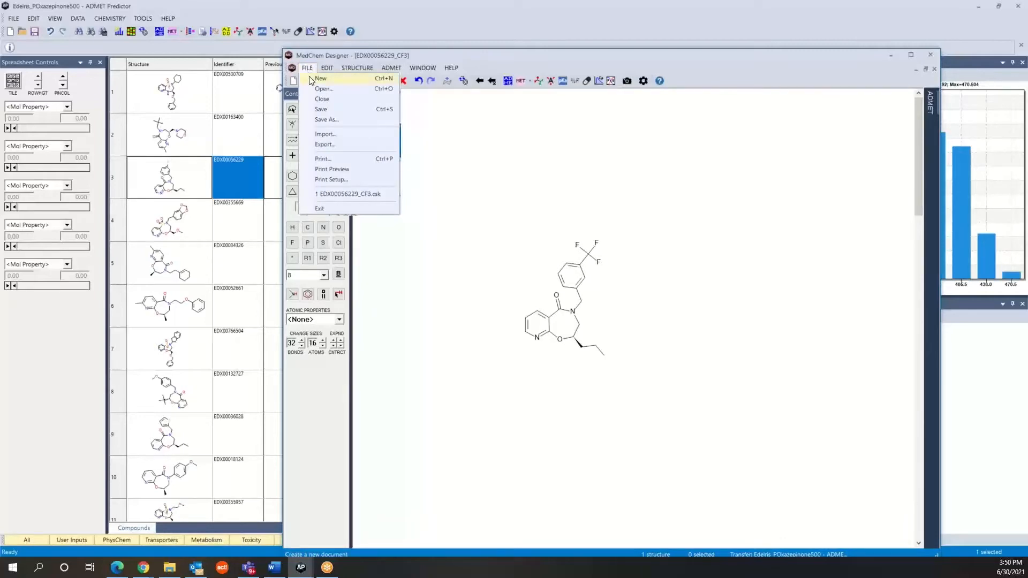
{"action": "left_click", "coordinate": [310, 79]}
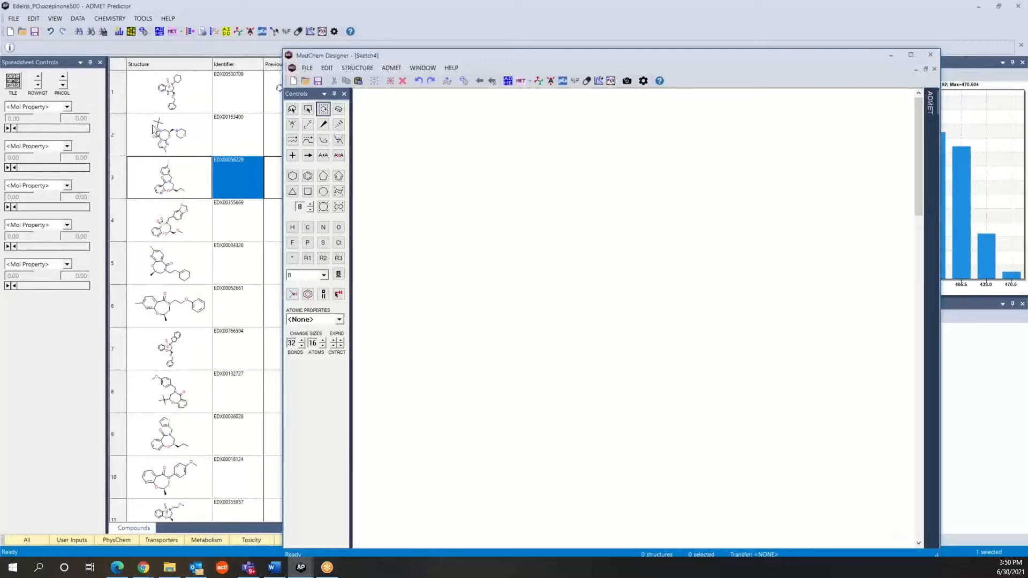
{"action": "left_click", "coordinate": [165, 97]}
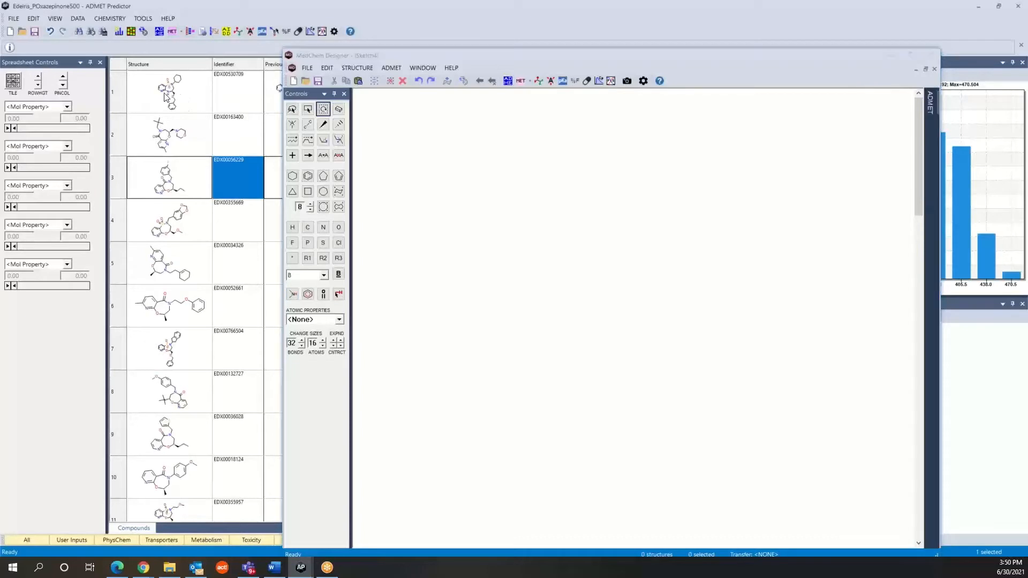
{"action": "scroll", "coordinate": [190, 358], "scroll_direction": "down", "scroll_amount": 1}
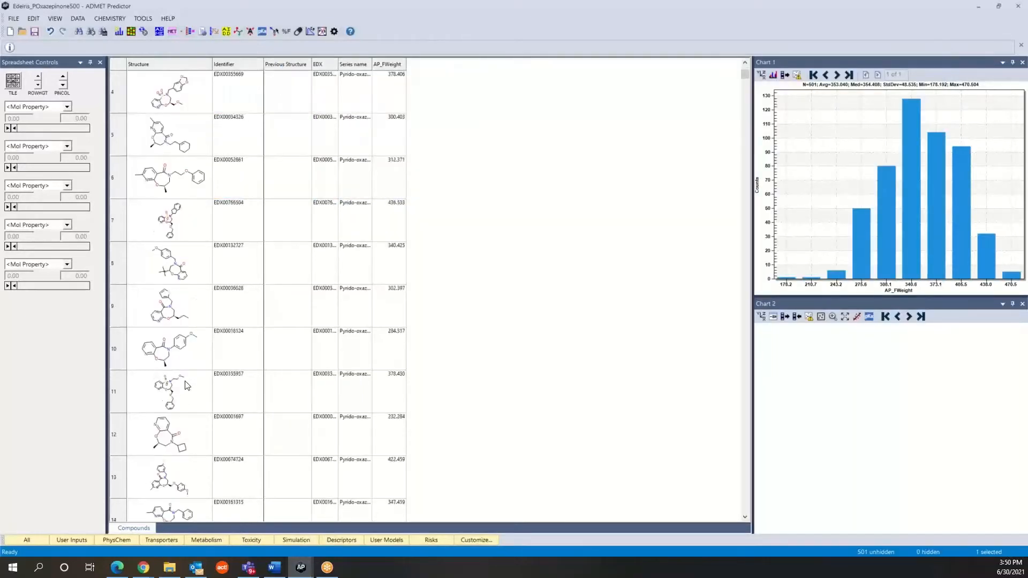
{"action": "left_click", "coordinate": [168, 354], "text": "shift"}
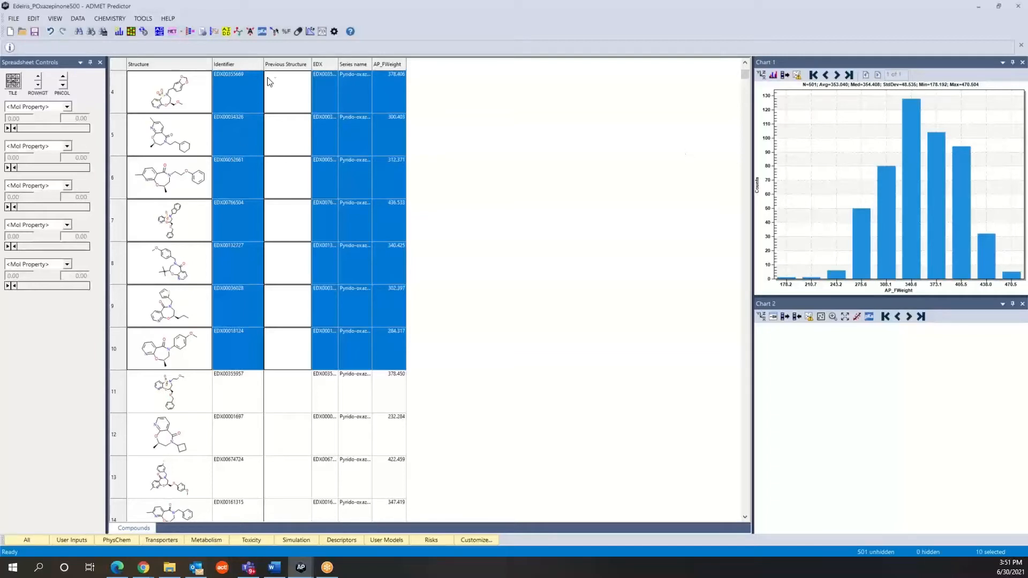
{"action": "left_click", "coordinate": [275, 31]}
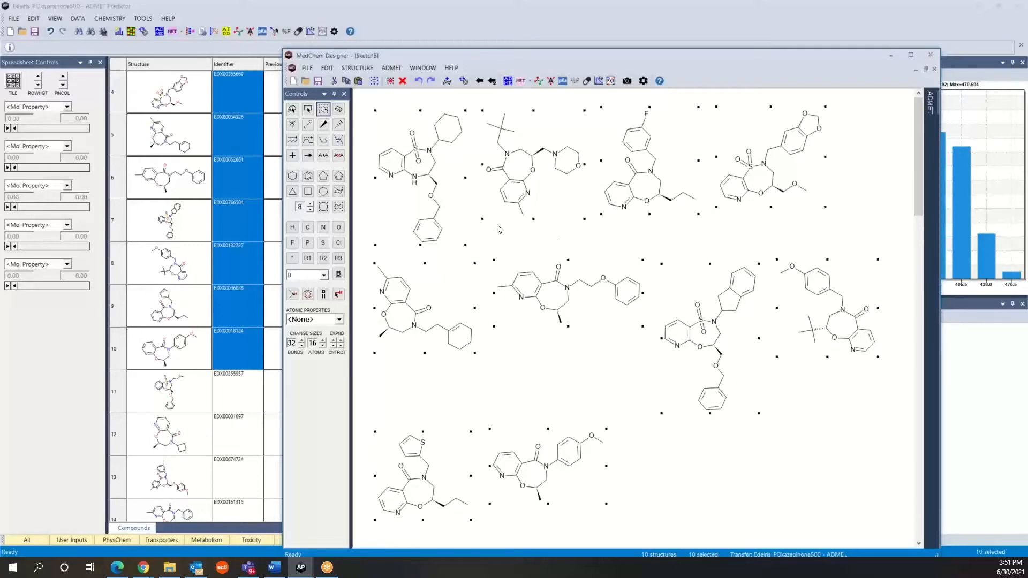
Align the ten selected structures by their common scaffold
{"action": "right_click", "coordinate": [561, 291]}
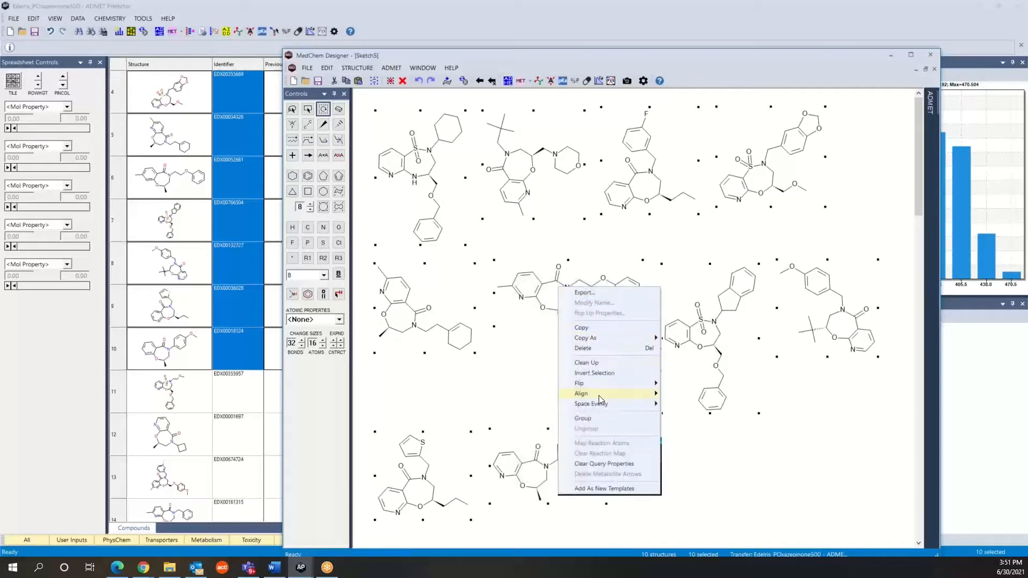
{"action": "mouse_move", "coordinate": [599, 399]}
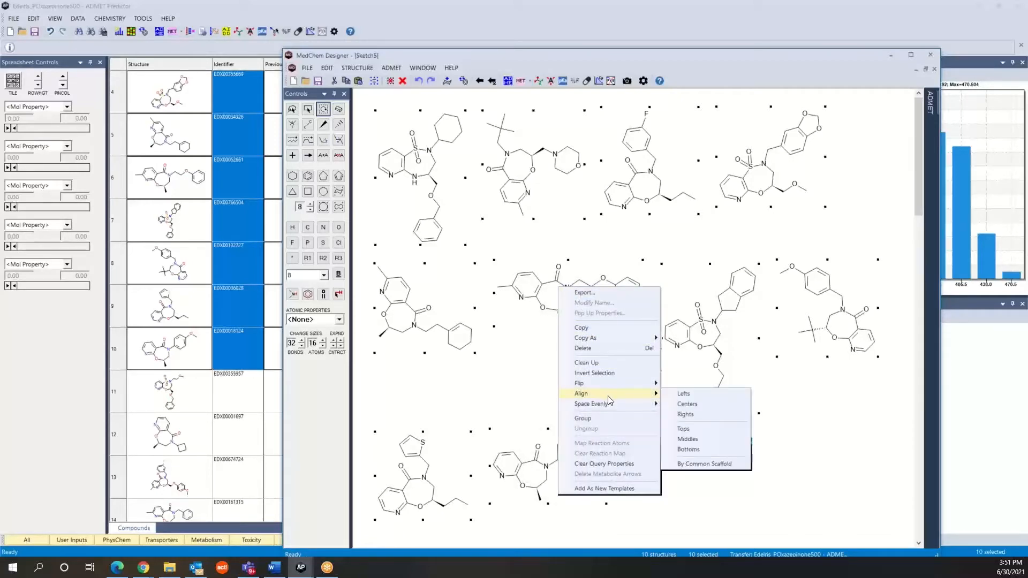
{"action": "left_click", "coordinate": [696, 465]}
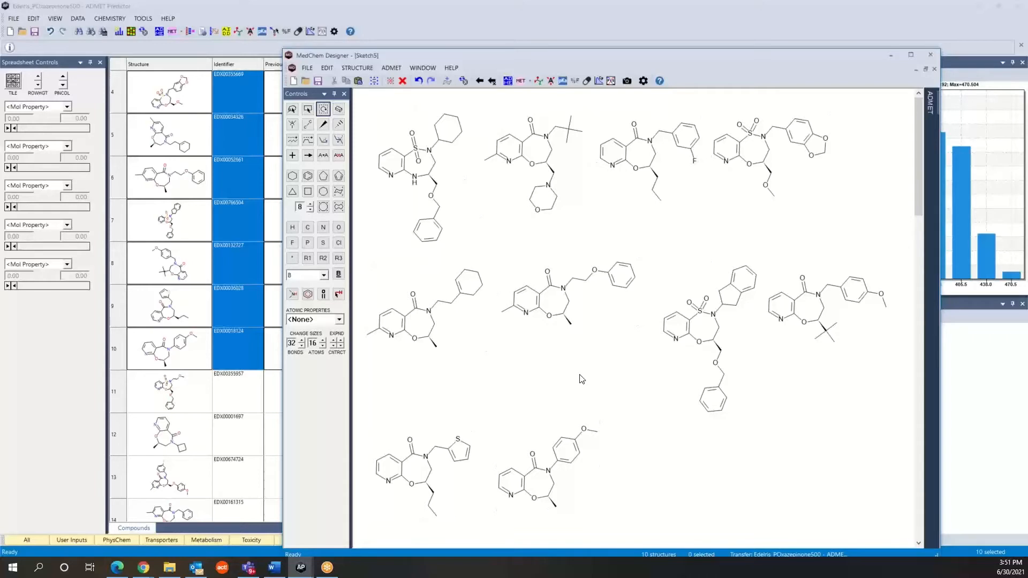
Transfer the ten aligned structures back to the ADMET Predictor spreadsheet, modifying the existing compounds
{"action": "left_click", "coordinate": [480, 85]}
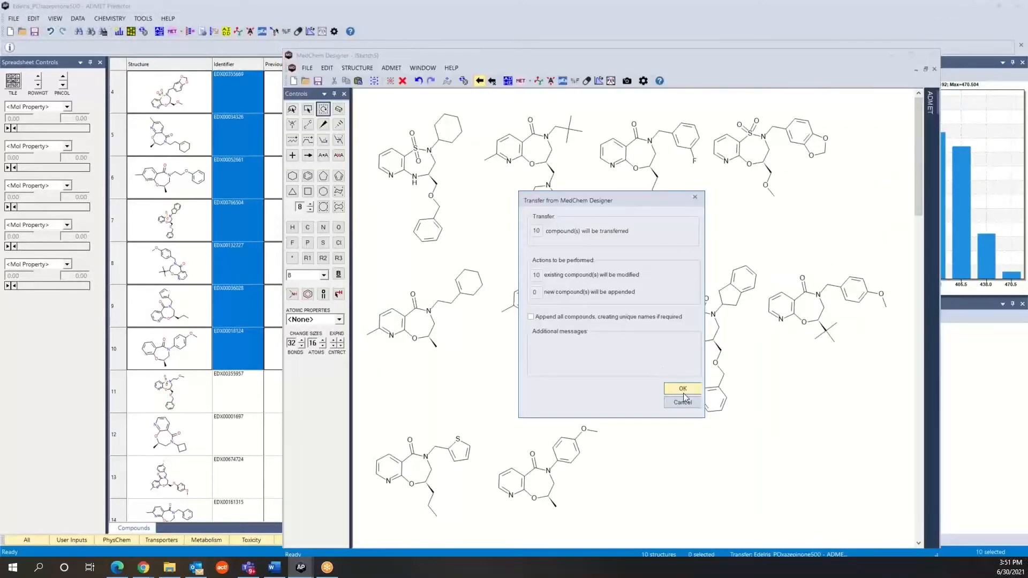
{"action": "left_click", "coordinate": [685, 388]}
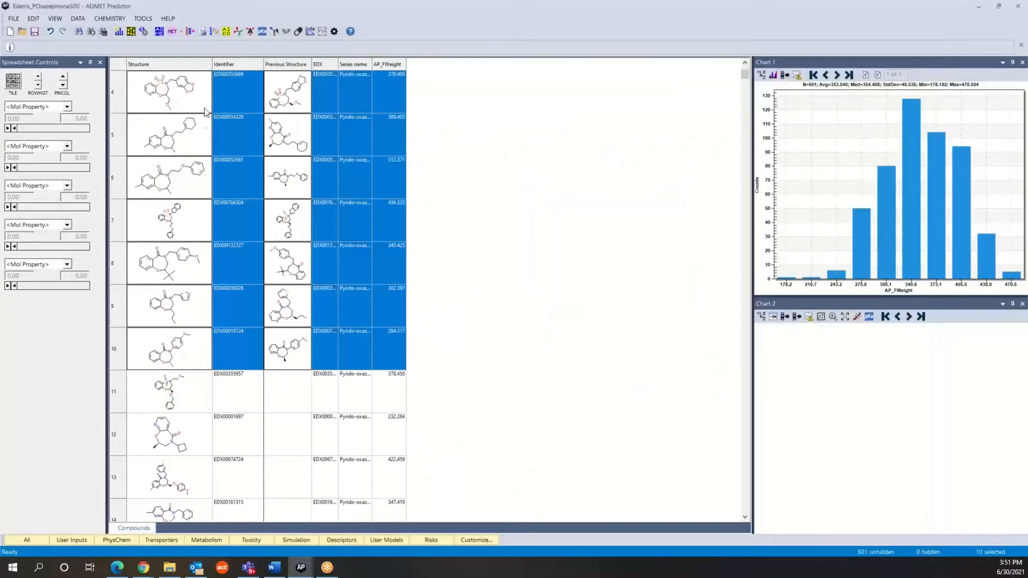
{"action": "scroll", "coordinate": [199, 236], "scroll_direction": "up", "scroll_amount": 1}
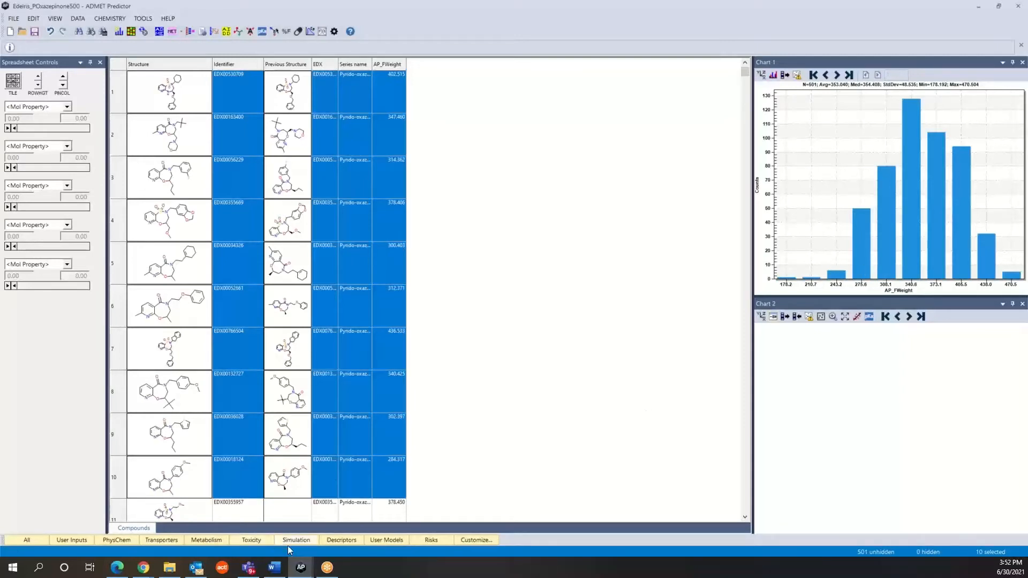
Return to MedChem Designer, view the open sketches EDX00056229_CF3 and EDX00530709, and switch back to Sketch5
{"action": "left_click", "coordinate": [293, 569]}
{"action": "left_click", "coordinate": [351, 530]}
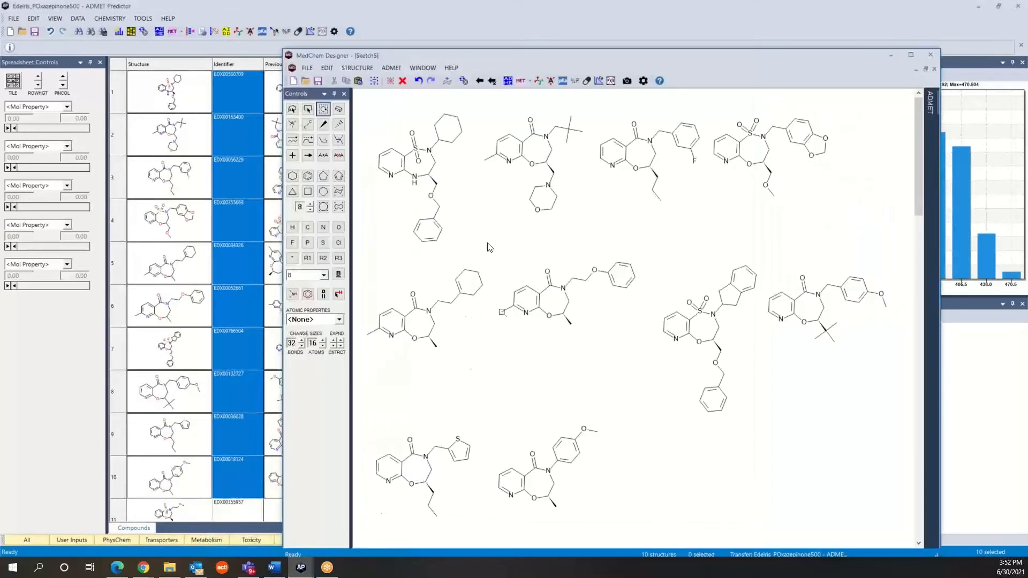
{"action": "left_click", "coordinate": [430, 67]}
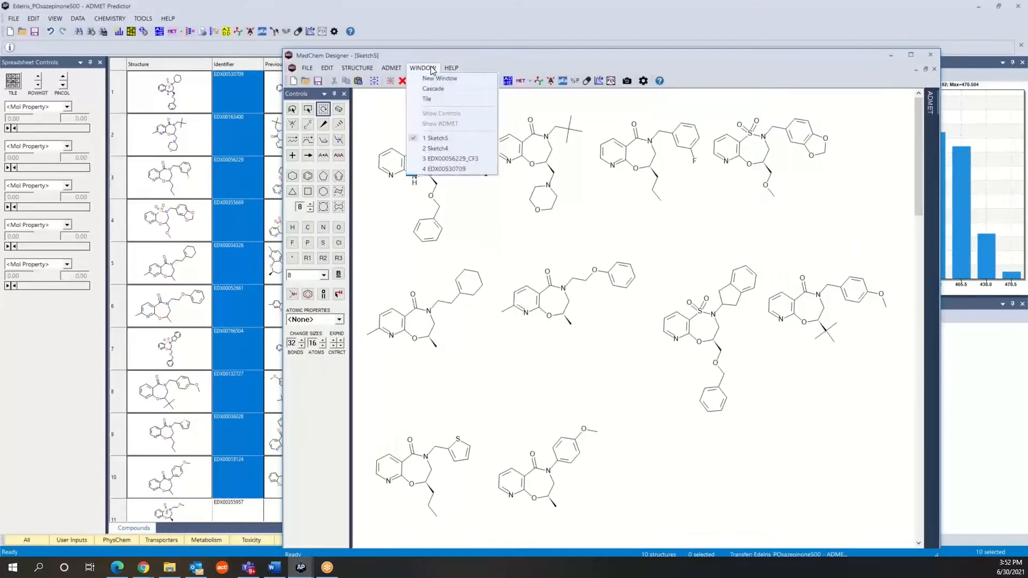
{"action": "left_click", "coordinate": [446, 159]}
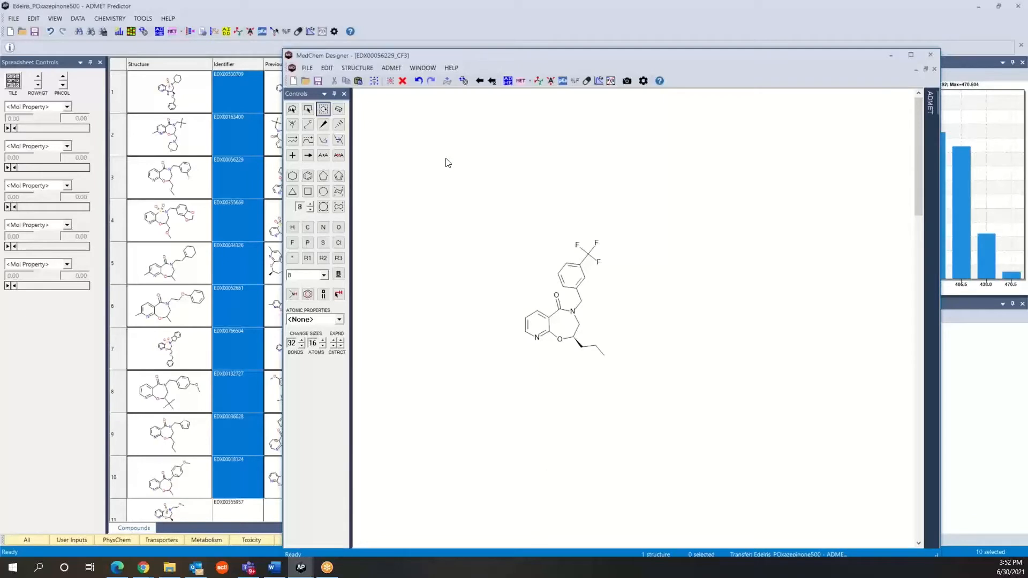
{"action": "left_click", "coordinate": [423, 69]}
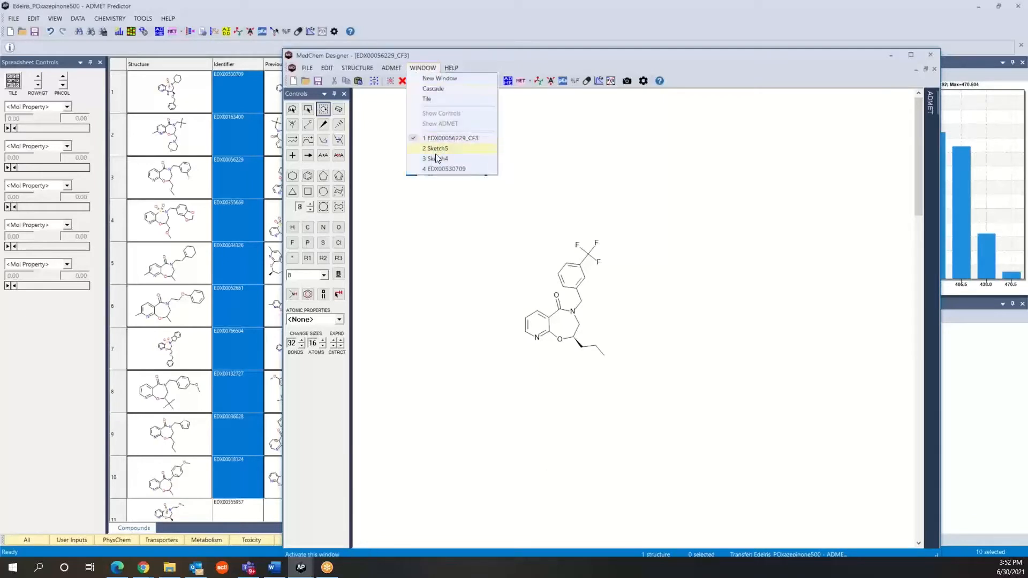
{"action": "left_click", "coordinate": [439, 169]}
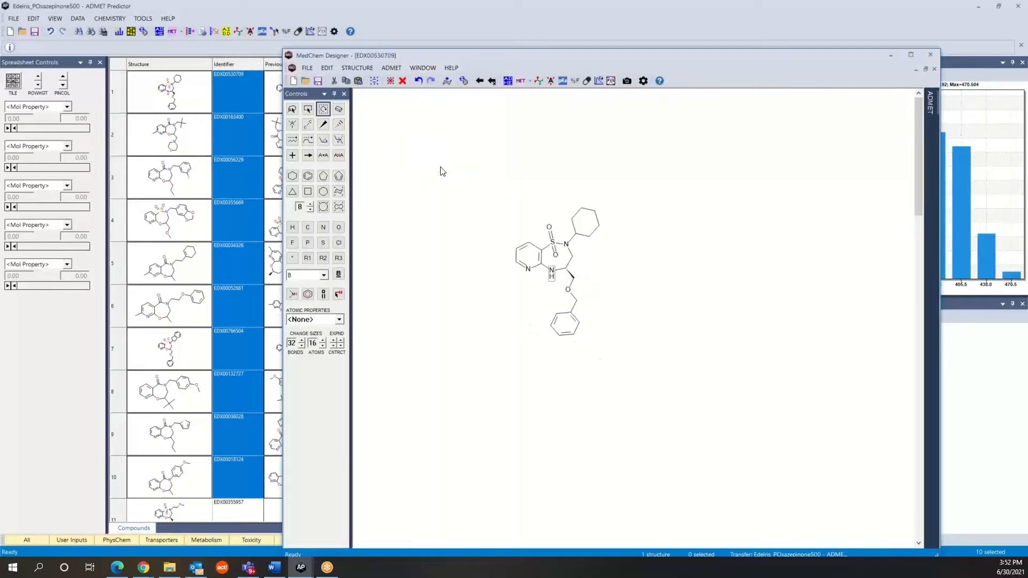
{"action": "left_click", "coordinate": [470, 304]}
{"action": "left_click", "coordinate": [423, 68]}
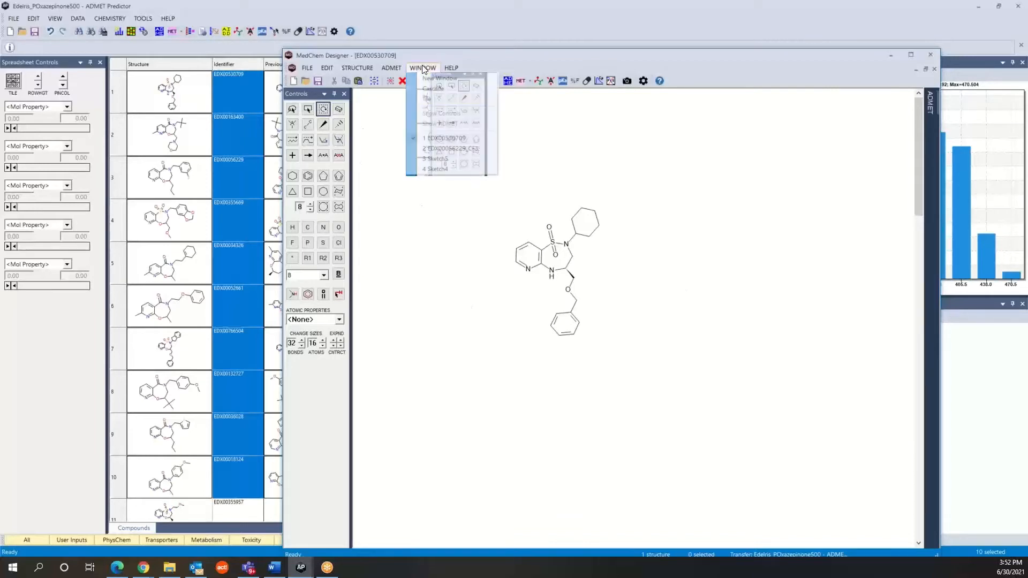
{"action": "left_click", "coordinate": [444, 161]}
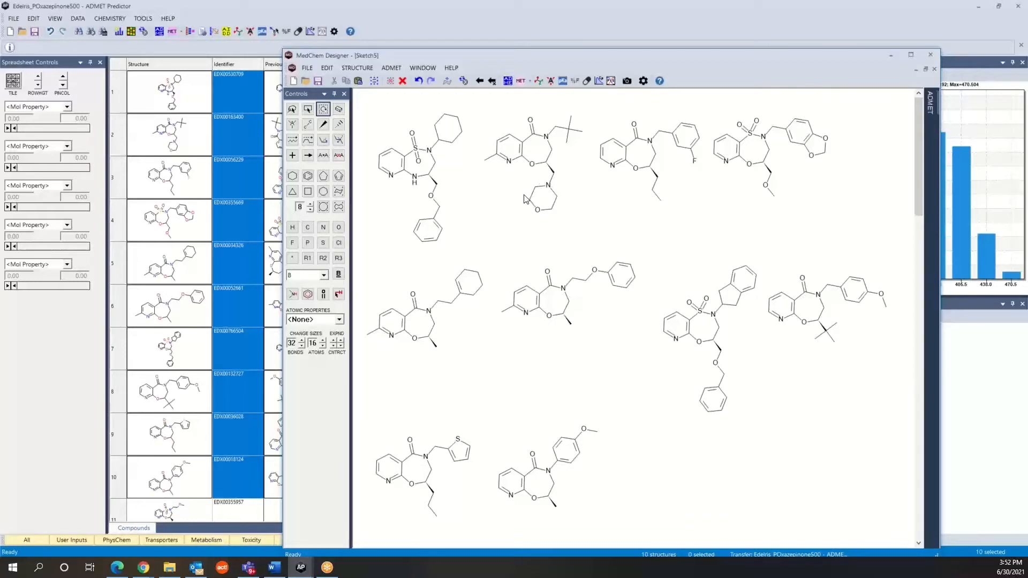
Calculate the ADMET properties of all structures in the sketch and maximize the MedChem Designer window to review them
{"action": "left_click", "coordinate": [508, 81]}
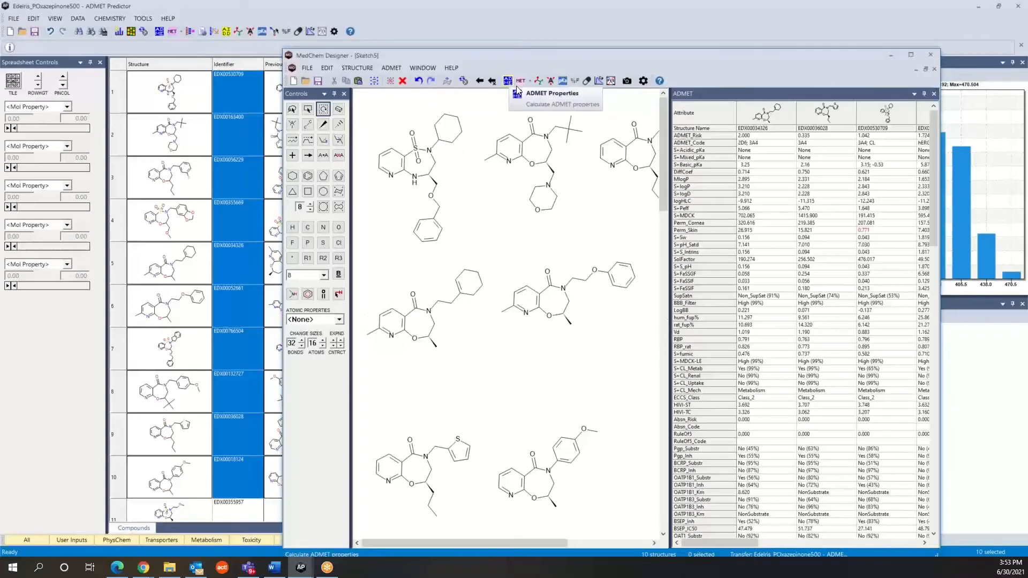
{"action": "left_click", "coordinate": [911, 56]}
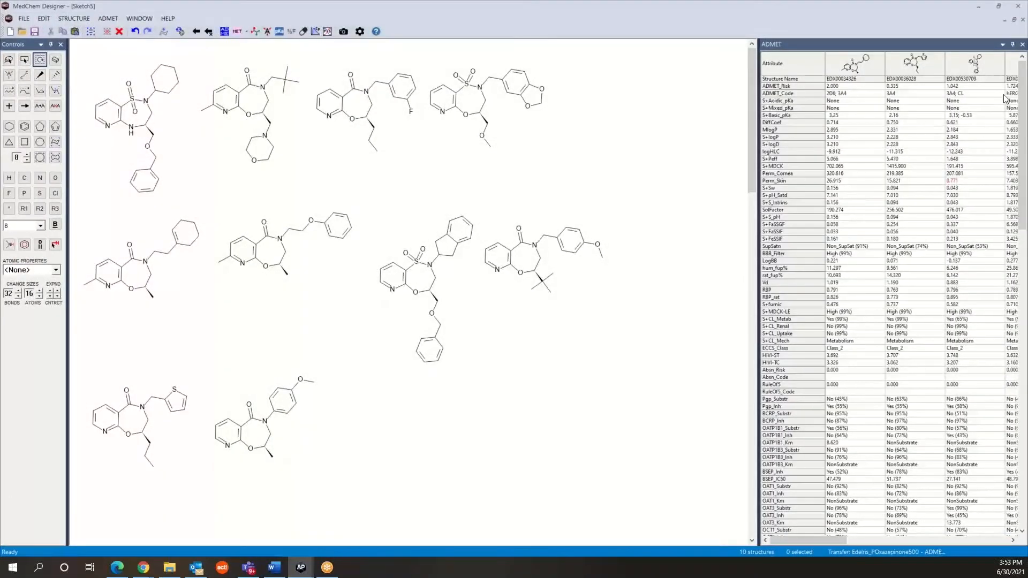
{"action": "mouse_move", "coordinate": [1020, 137]}
{"action": "left_mouse_down"}
{"action": "mouse_move", "coordinate": [1021, 464]}
{"action": "mouse_move", "coordinate": [1023, 137]}
{"action": "left_mouse_up"}
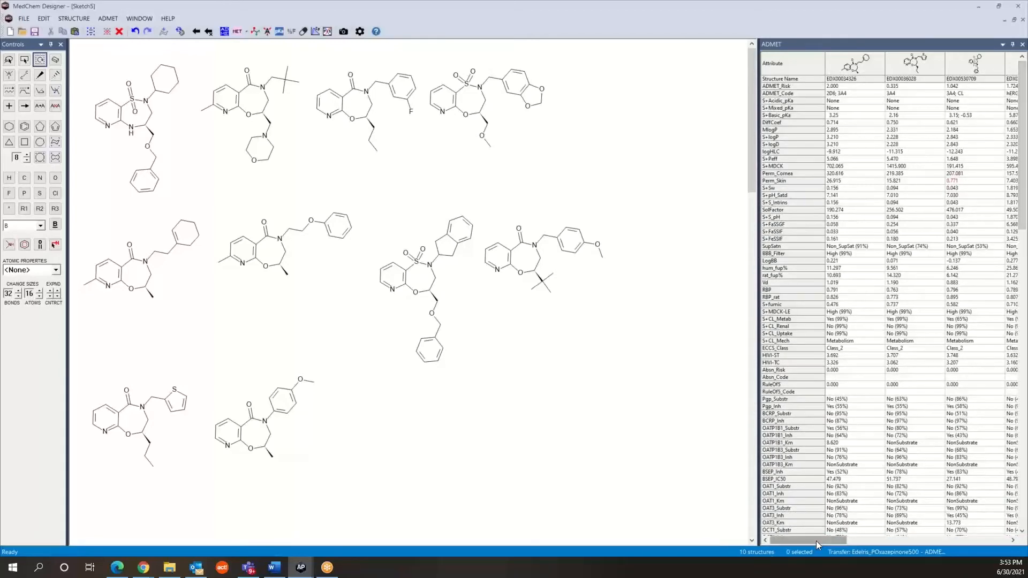
{"action": "mouse_move", "coordinate": [816, 540]}
{"action": "left_mouse_down"}
{"action": "mouse_move", "coordinate": [980, 536]}
{"action": "mouse_move", "coordinate": [785, 539]}
{"action": "mouse_move", "coordinate": [848, 535]}
{"action": "mouse_move", "coordinate": [804, 540]}
{"action": "left_mouse_up"}
Export the sketch to the Scen2 folder as an SD file named PO_Export10, including the ADMET attributes
{"action": "left_click", "coordinate": [22, 21]}
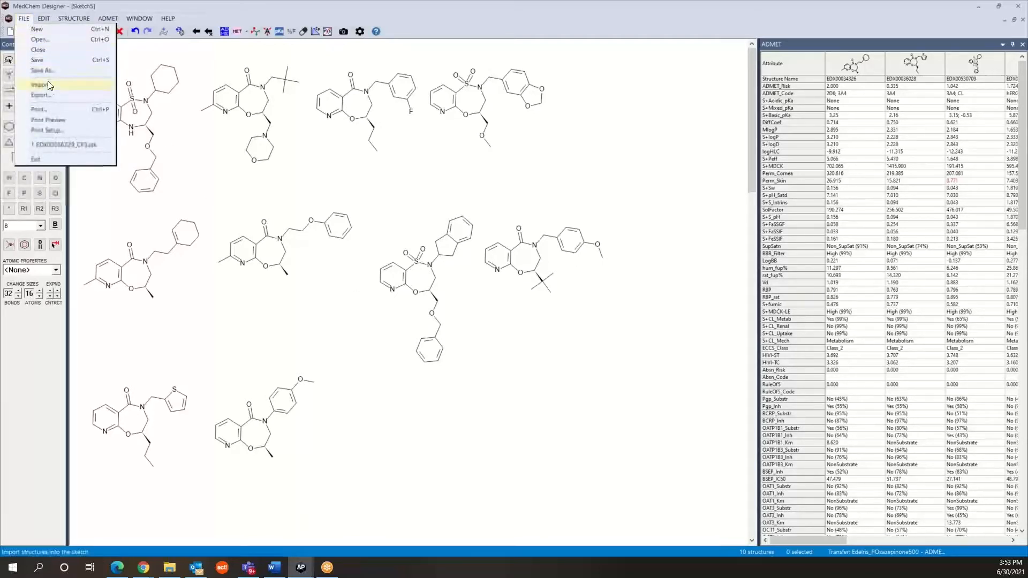
{"action": "left_click", "coordinate": [53, 96]}
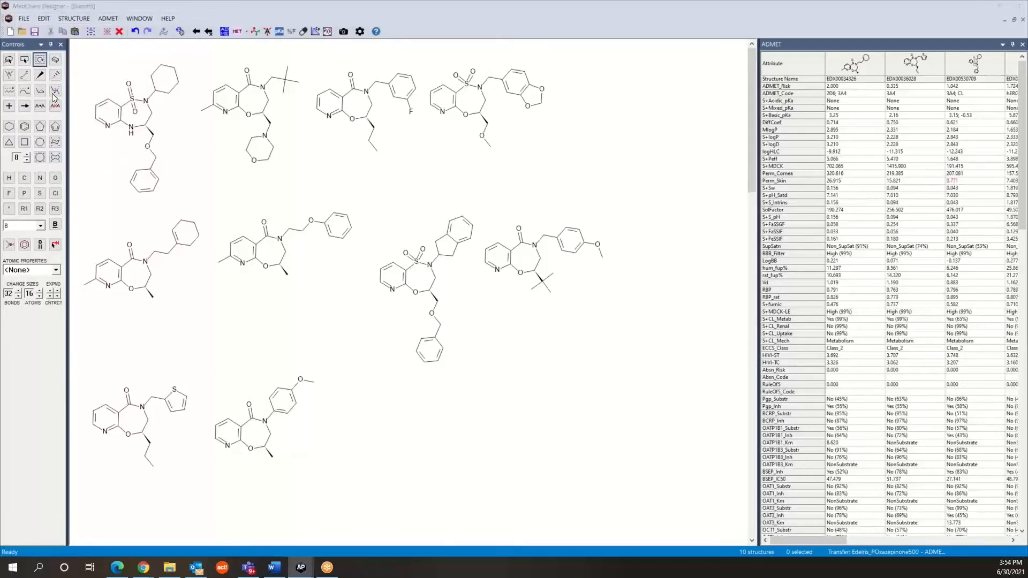
{"action": "mouse_move", "coordinate": [201, 24]}
{"action": "left_mouse_down"}
{"action": "mouse_move", "coordinate": [428, 69]}
{"action": "mouse_move", "coordinate": [481, 108]}
{"action": "left_mouse_up"}
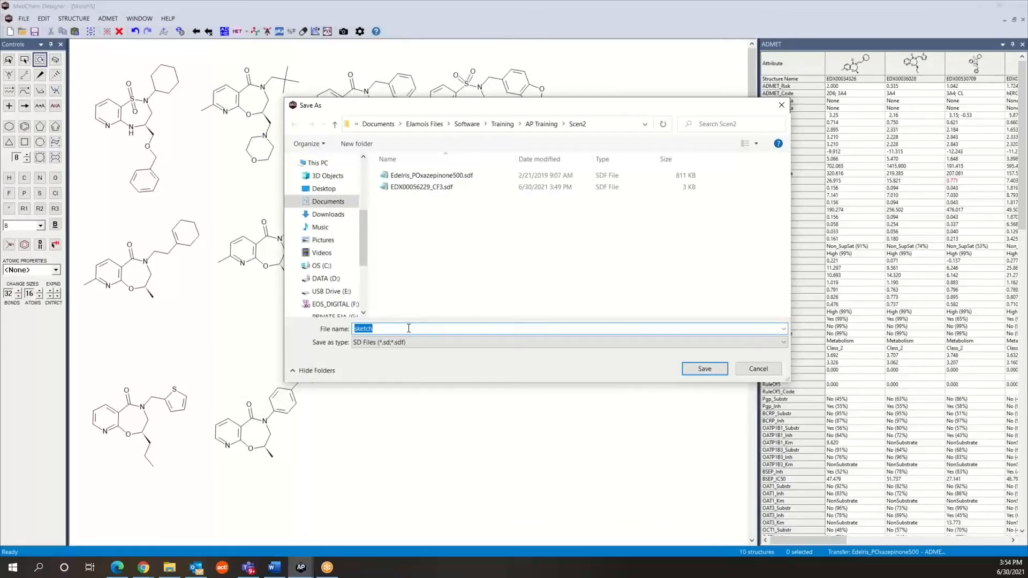
{"action": "type", "text": "PO_Export10"}
{"action": "left_click", "coordinate": [694, 368]}
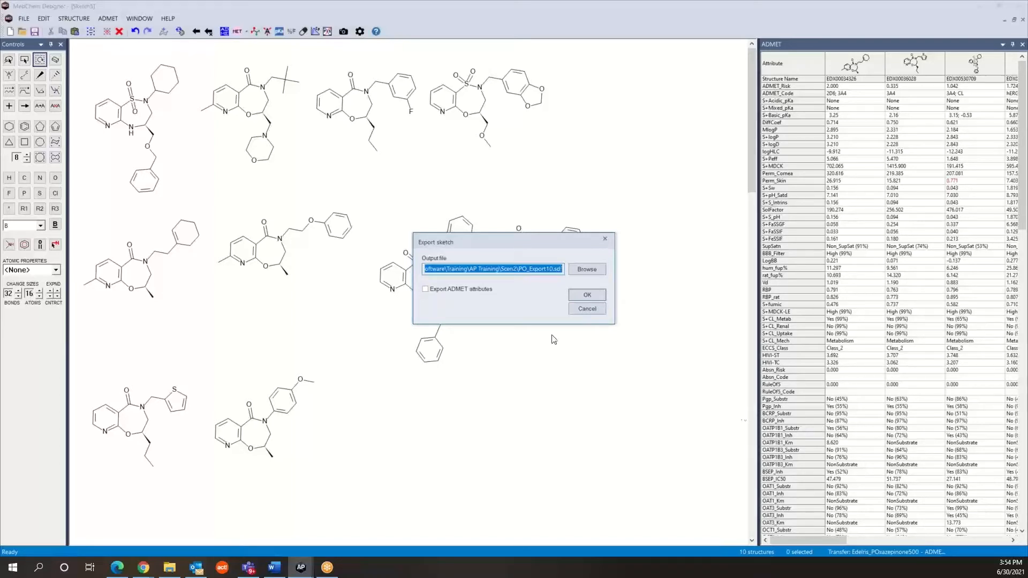
{"action": "left_click", "coordinate": [427, 289]}
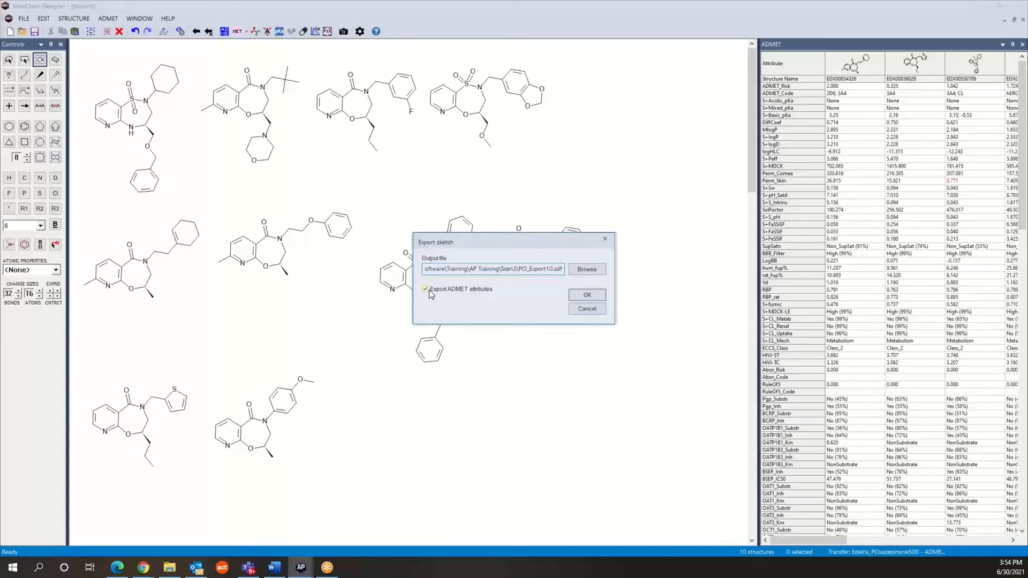
{"action": "left_click", "coordinate": [587, 297]}
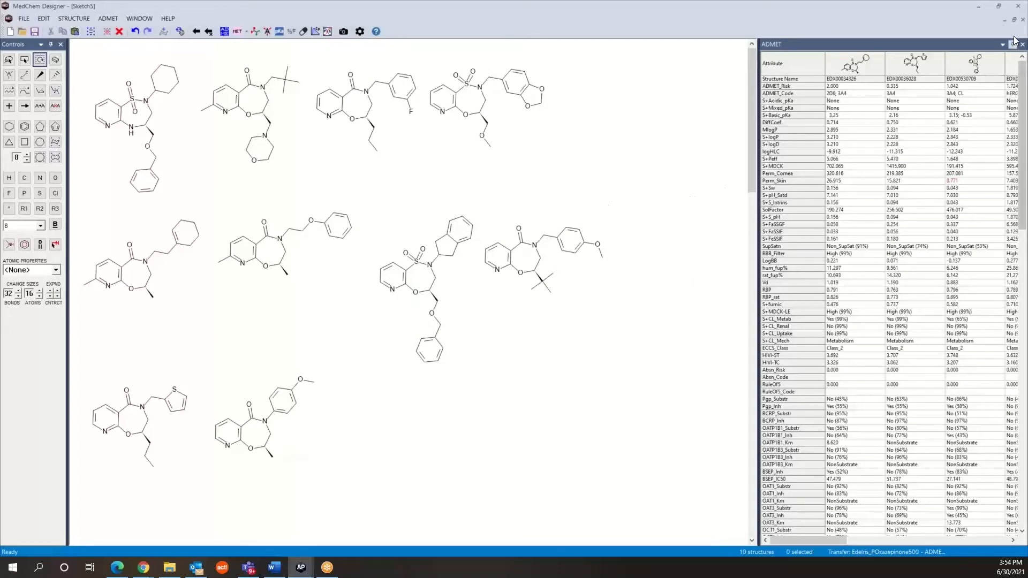
Switch to ADMET Predictor and open PO_Export10.sdf without saving the current changes, using the first line as identifier and loading all compound attributes
{"action": "left_click", "coordinate": [1000, 9]}
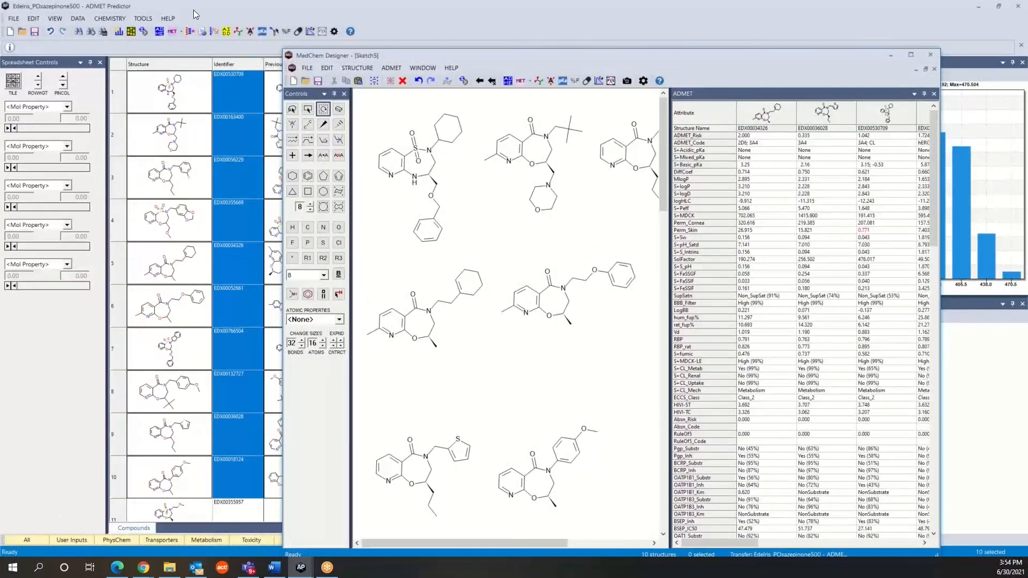
{"action": "left_click", "coordinate": [194, 9]}
{"action": "left_click", "coordinate": [13, 18]}
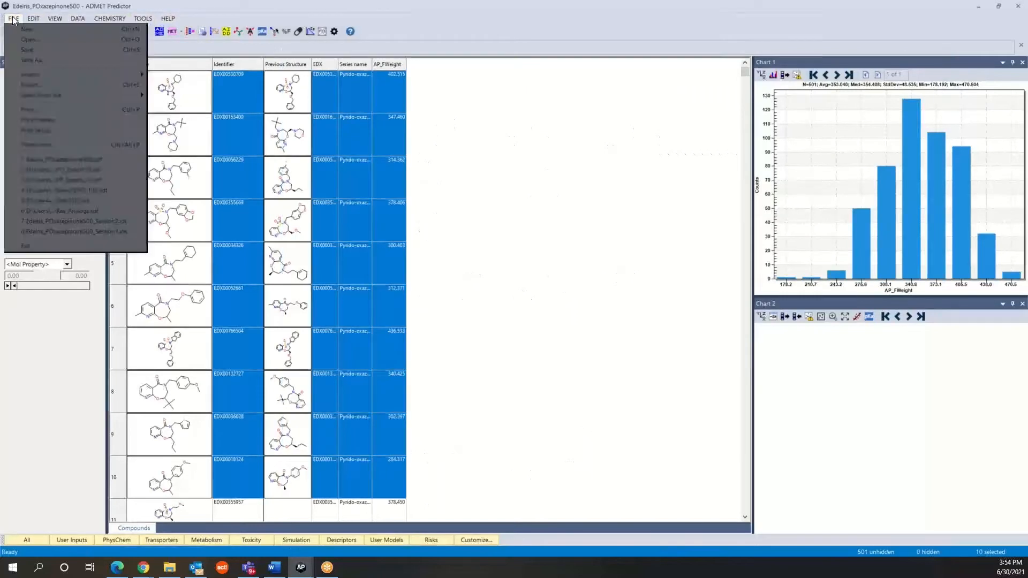
{"action": "left_click", "coordinate": [27, 45]}
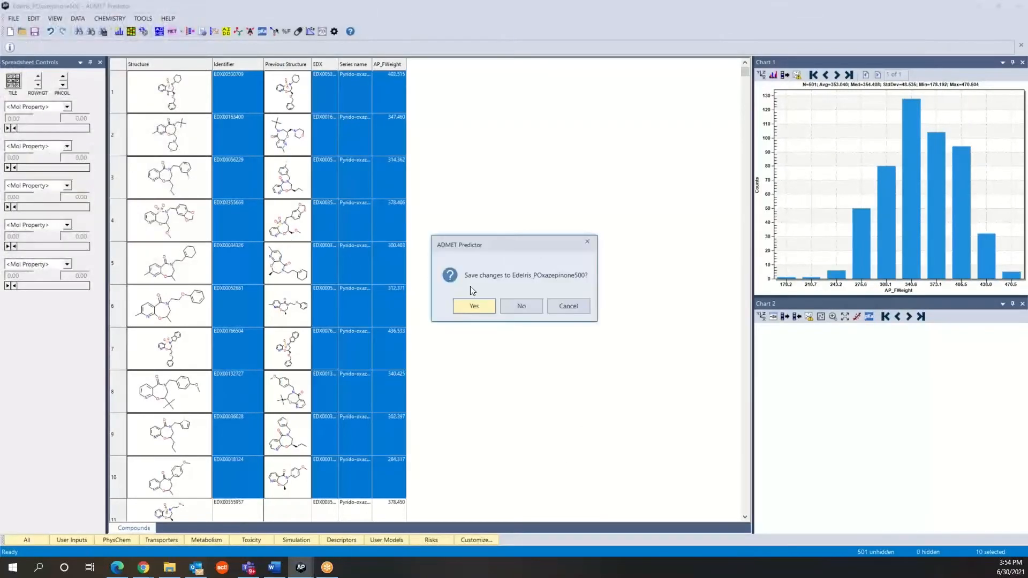
{"action": "left_click", "coordinate": [522, 306]}
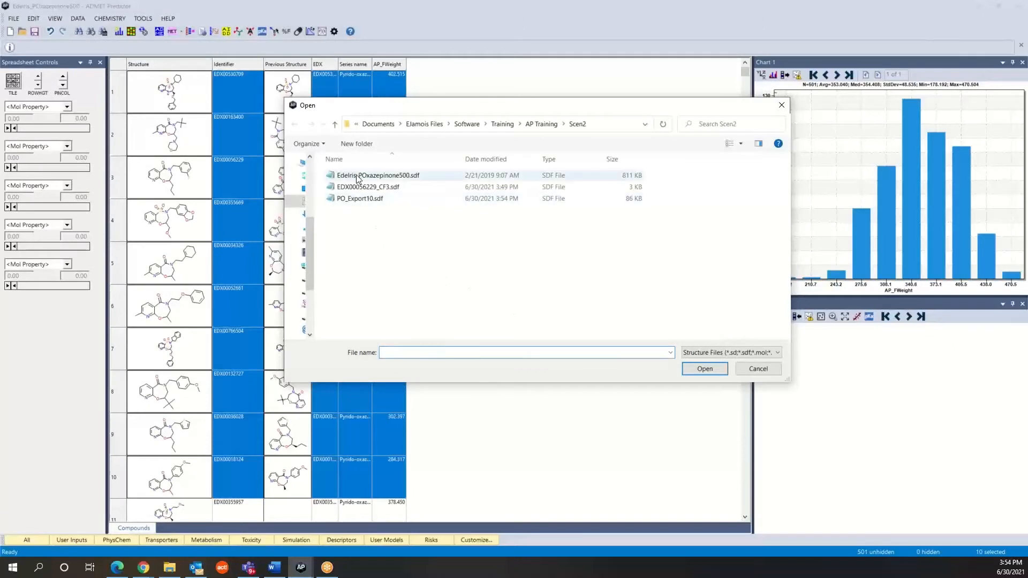
{"action": "left_click", "coordinate": [360, 198]}
{"action": "left_click", "coordinate": [711, 371]}
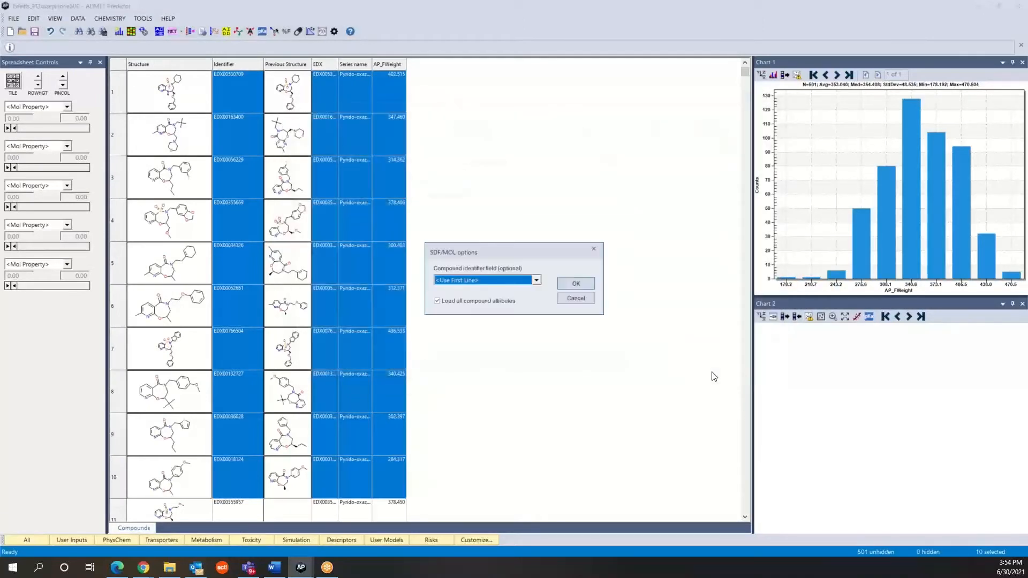
{"action": "left_click", "coordinate": [574, 284]}
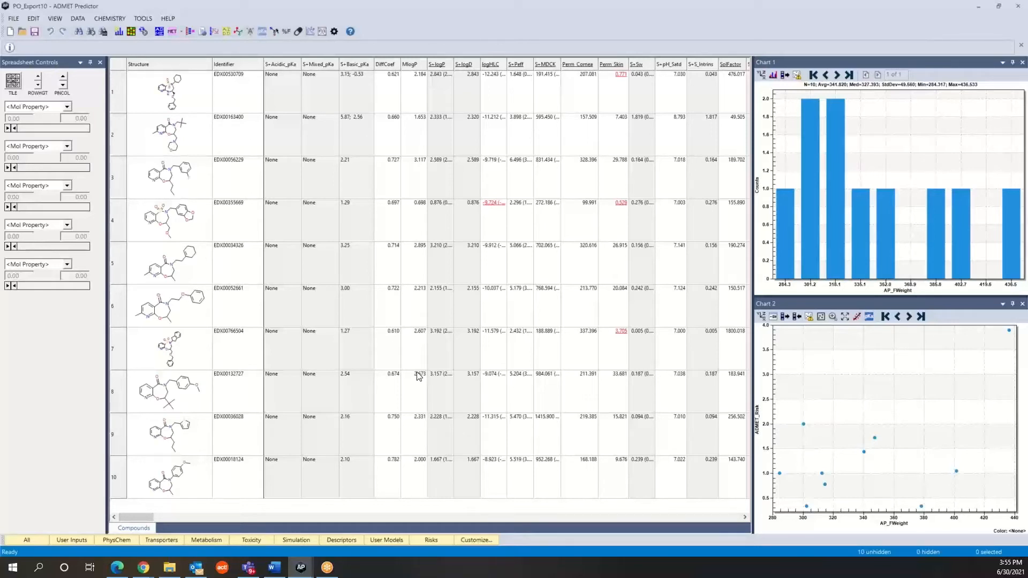
Compare the ADMET attributes of the Sketch5 structures in MedChem Designer with the PO_Export10 spreadsheet in ADMET Predictor
{"action": "left_click", "coordinate": [300, 569]}
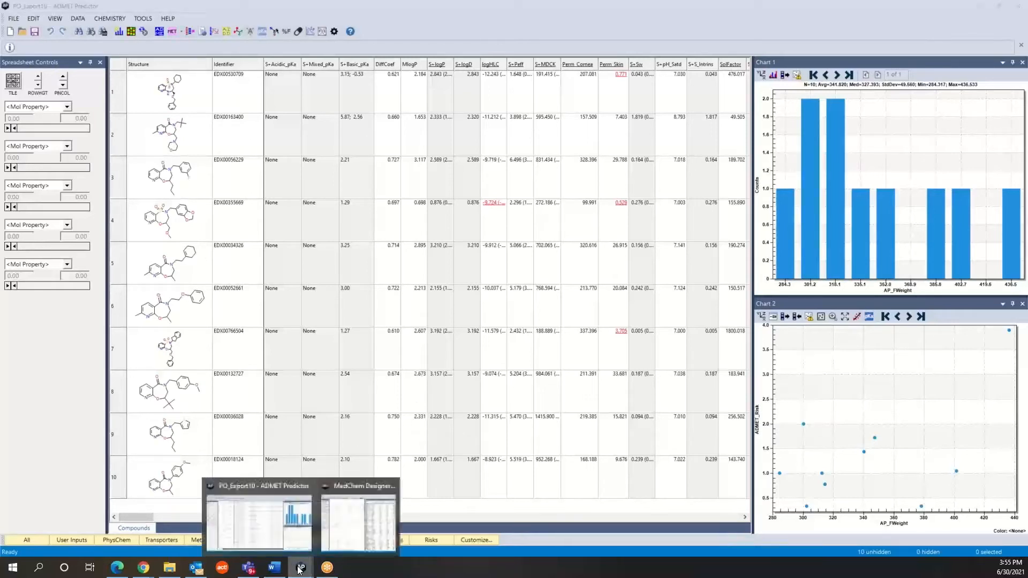
{"action": "left_click", "coordinate": [354, 535]}
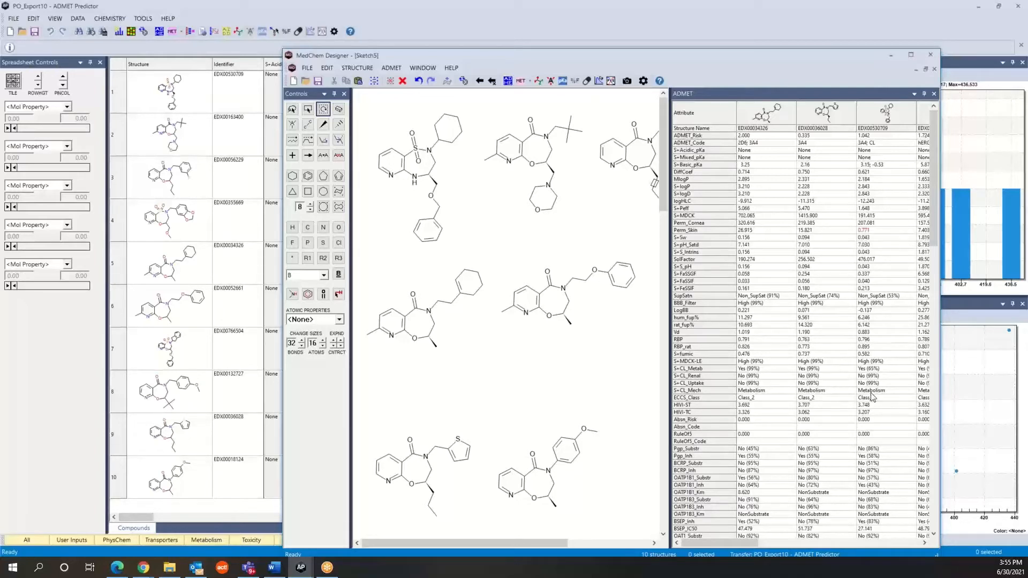
{"action": "left_click_drag", "start_coordinate": [750, 539], "coordinate": [712, 535]}
{"action": "left_click", "coordinate": [215, 7]}
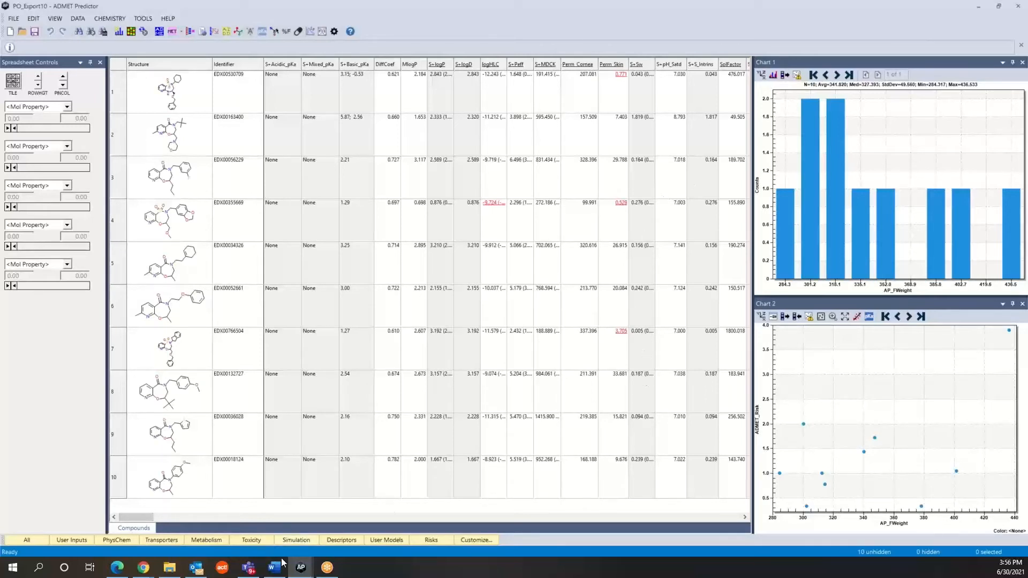
Return to MedChem Designer and create a new, empty sketch
{"action": "left_click", "coordinate": [302, 573]}
{"action": "left_click", "coordinate": [358, 516]}
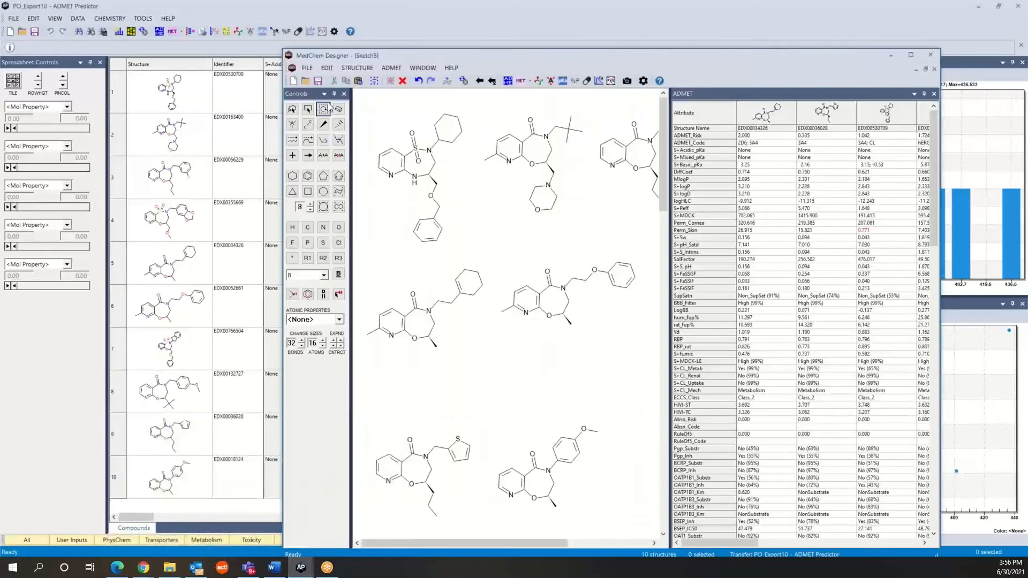
{"action": "left_click", "coordinate": [306, 68]}
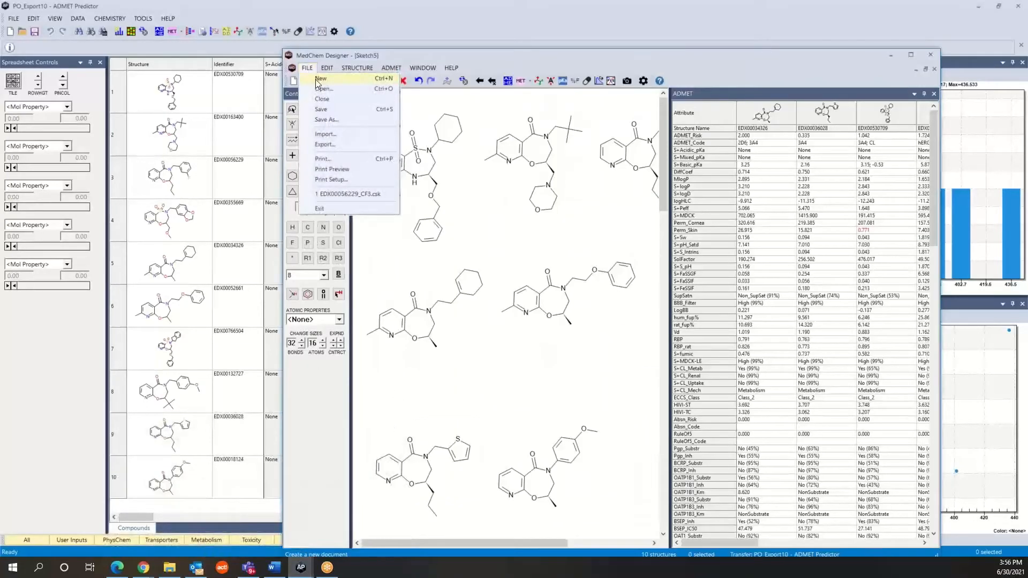
{"action": "left_click", "coordinate": [316, 80]}
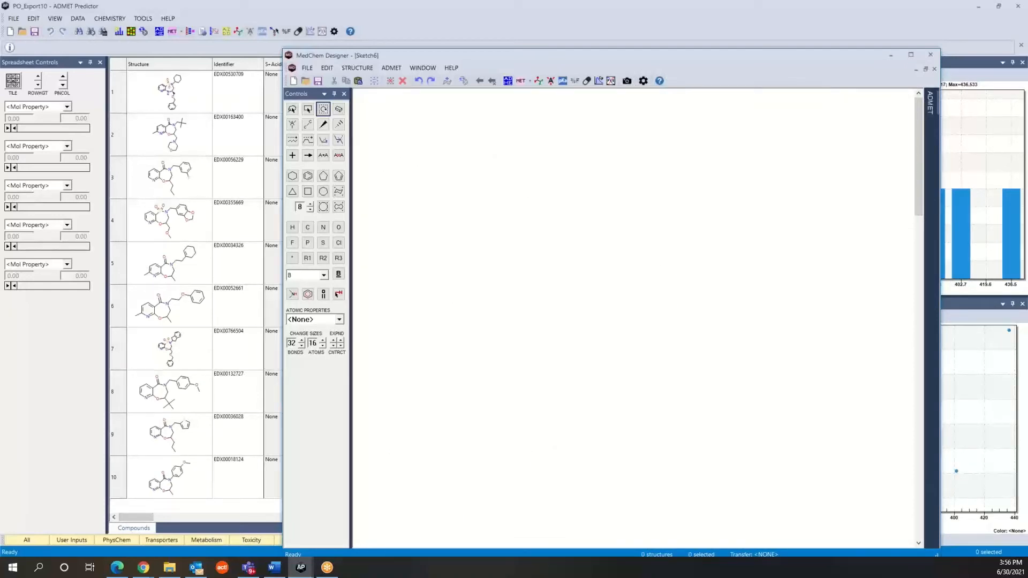
Switch to Chrome, open the DrugBank page for resveratrol from the search results, and find its structure section
{"action": "key", "text": "alt+Tab"}
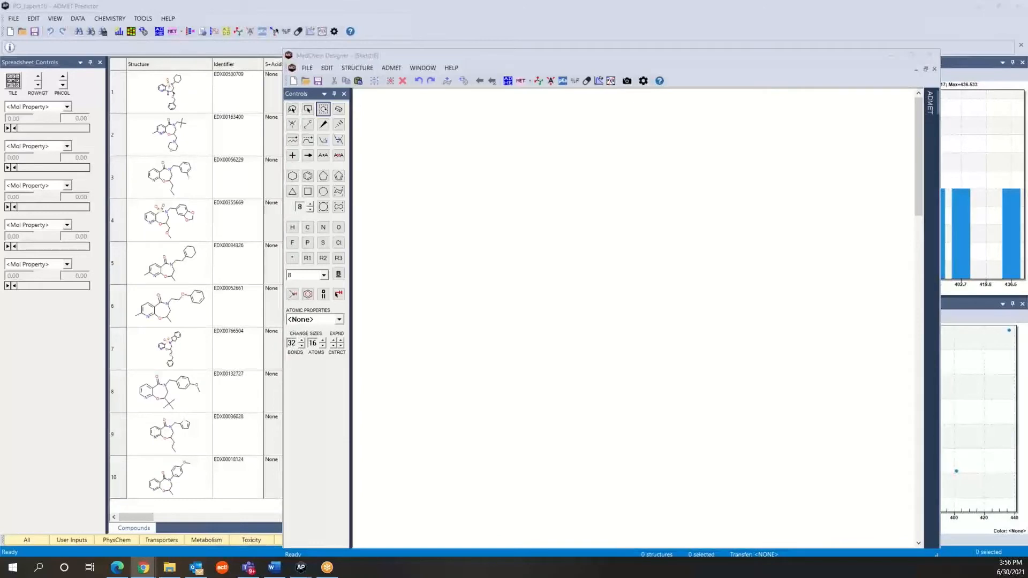
{"action": "mouse_move", "coordinate": [1027, 123]}
{"action": "left_mouse_down"}
{"action": "mouse_move", "coordinate": [765, 116]}
{"action": "mouse_move", "coordinate": [679, 135]}
{"action": "left_mouse_up"}
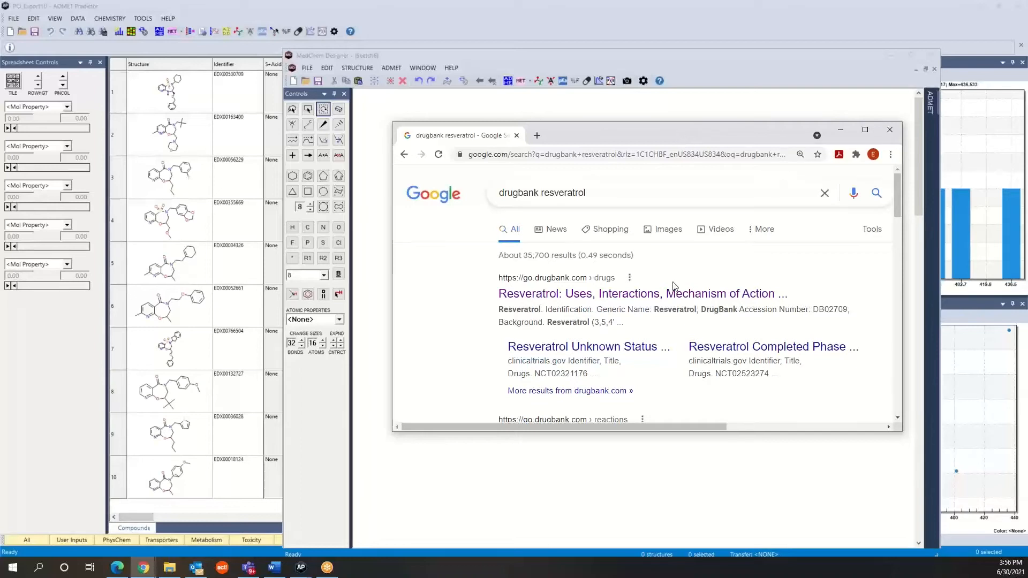
{"action": "left_click", "coordinate": [609, 294]}
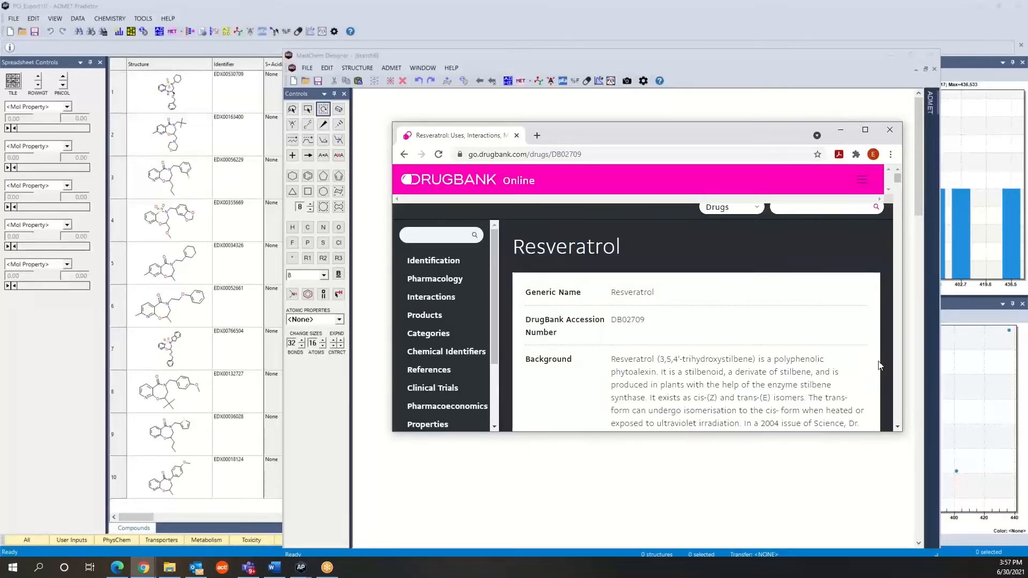
{"action": "left_click", "coordinate": [898, 428]}
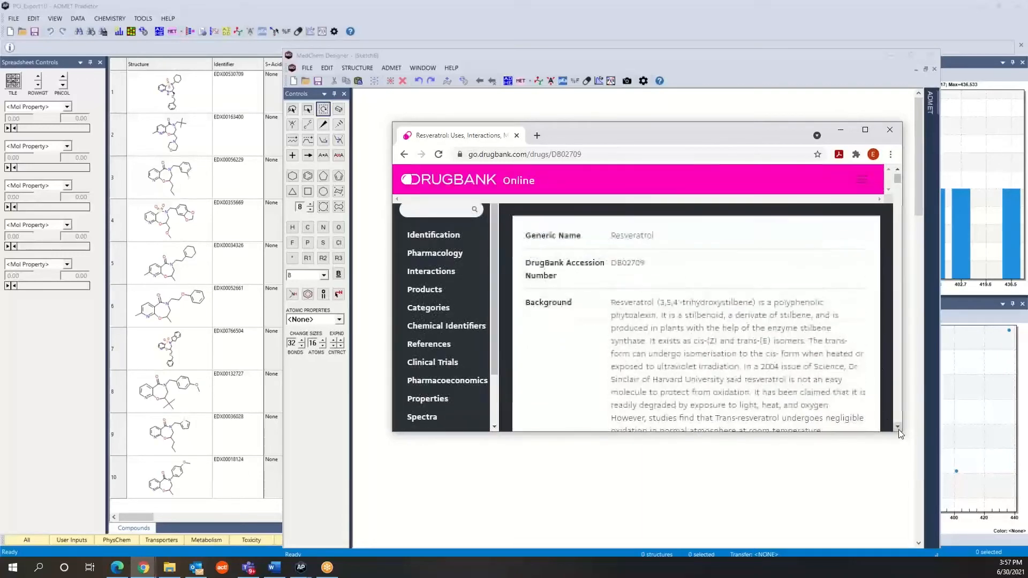
{"action": "scroll", "coordinate": [899, 429], "scroll_direction": "down", "scroll_amount": 5}
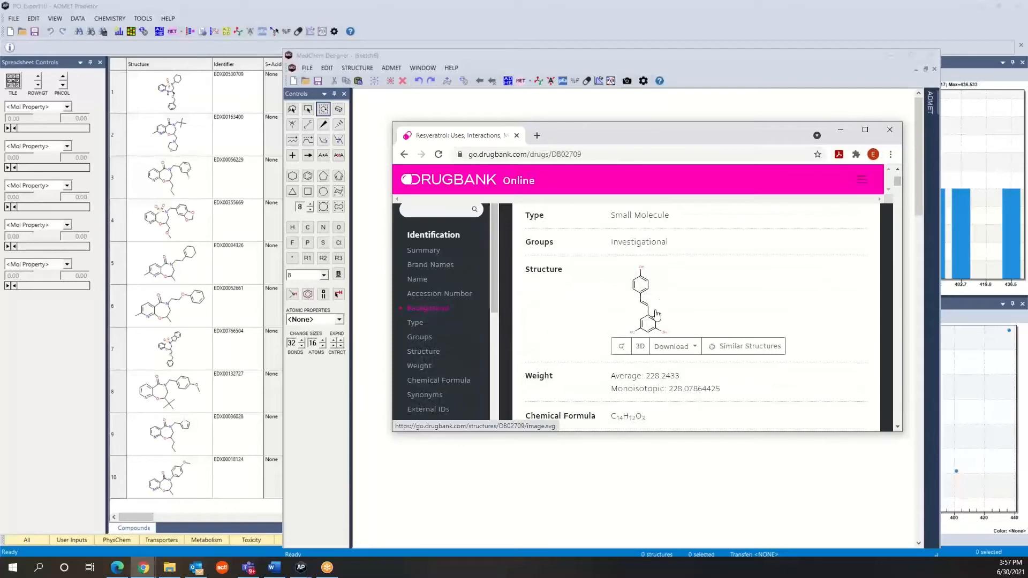
Save DrugBank's SDF download of the structure in the Scen2 folder under the name Resveratrol
{"action": "left_click", "coordinate": [676, 348]}
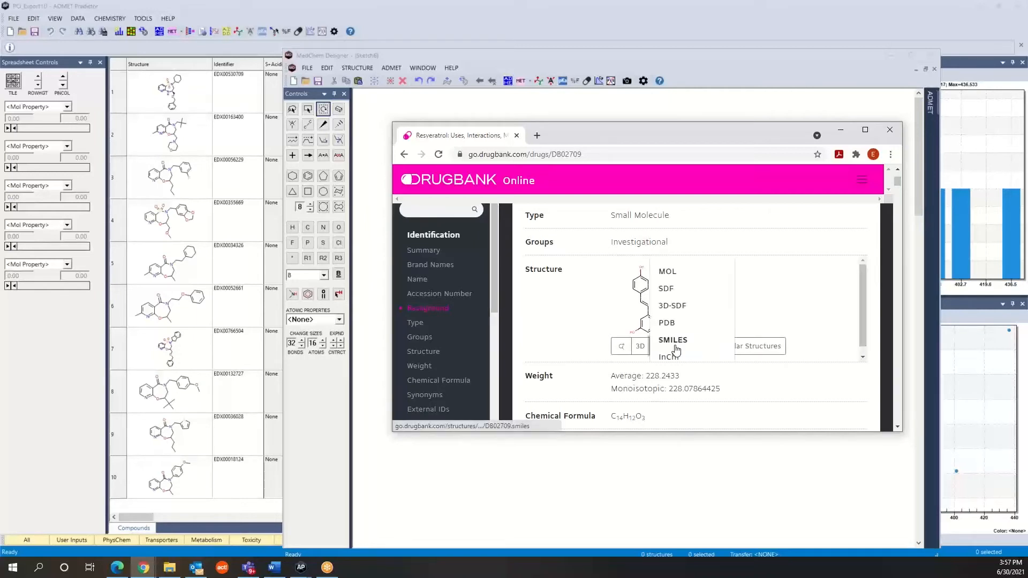
{"action": "right_click", "coordinate": [667, 292]}
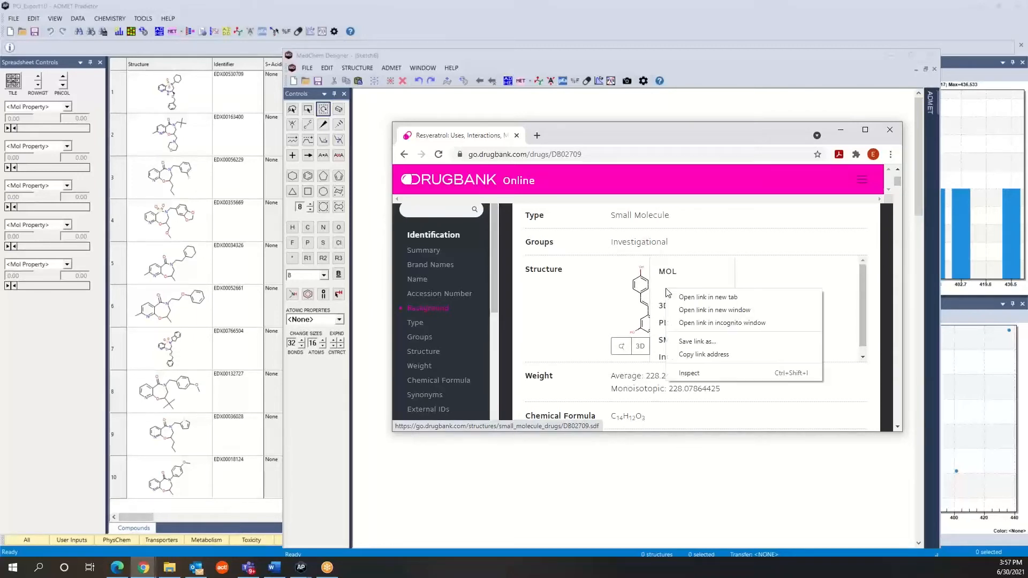
{"action": "left_click", "coordinate": [688, 342]}
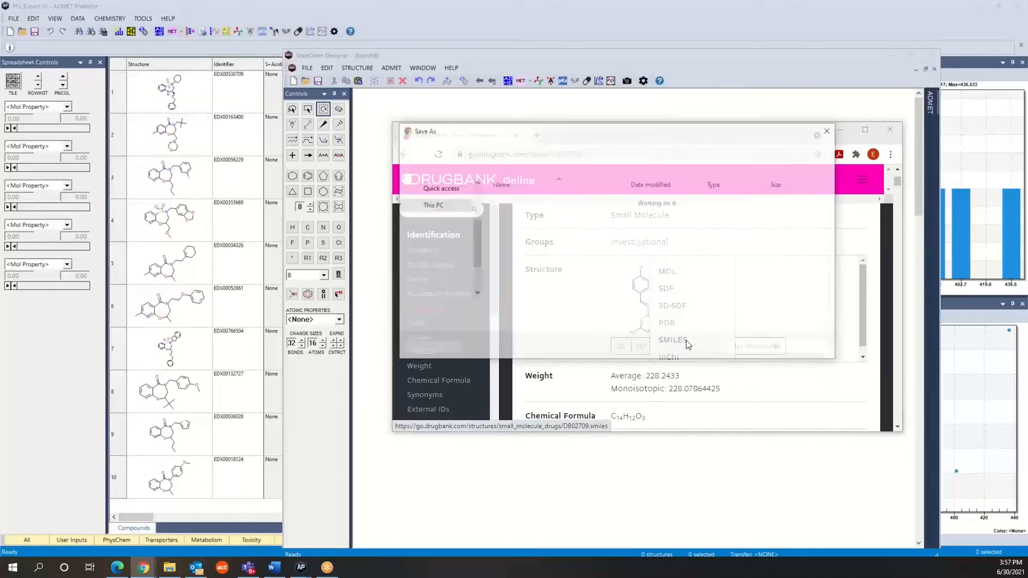
{"action": "left_click", "coordinate": [493, 311]}
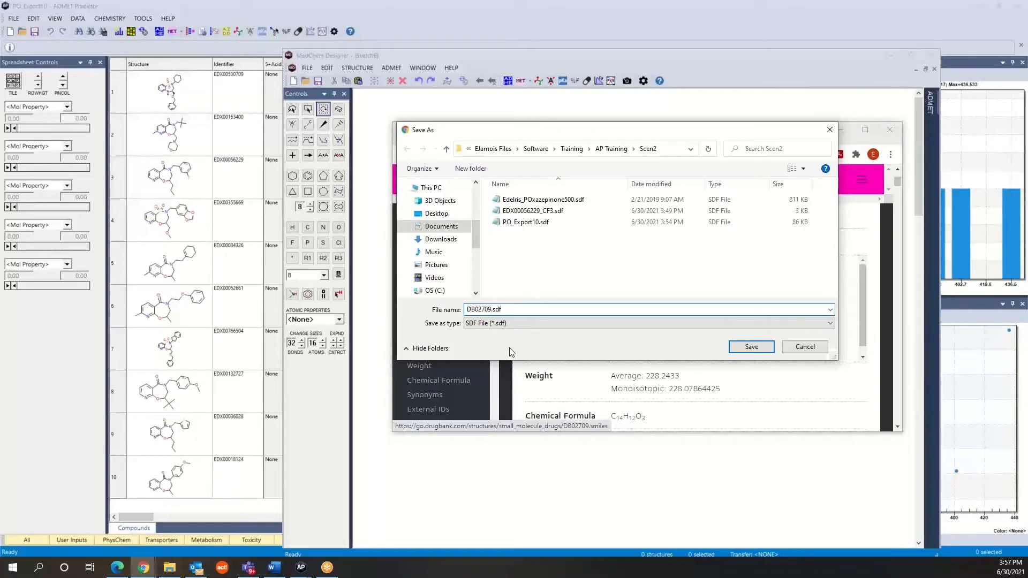
{"action": "key", "text": "BackSpace"}
{"action": "key", "text": "BackSpace"}
{"action": "key", "text": "BackSpace"}
{"action": "key", "text": "BackSpace"}
{"action": "key", "text": "BackSpace"}
{"action": "key", "text": "BackSpace"}
{"action": "key", "text": "BackSpace"}
{"action": "type", "text": "Resveratrol"}
{"action": "left_click", "coordinate": [754, 349]}
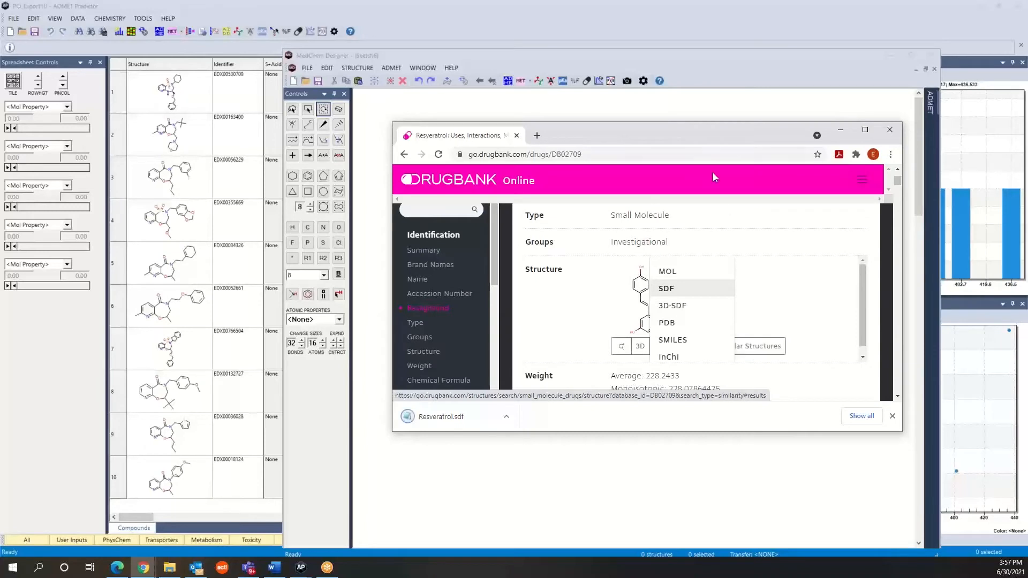
Move the browser out of the way and open Resveratrol.sdf from the Scen2 folder in MedChem Designer
{"action": "left_click_drag", "start_coordinate": [683, 129], "coordinate": [1027, 241]}
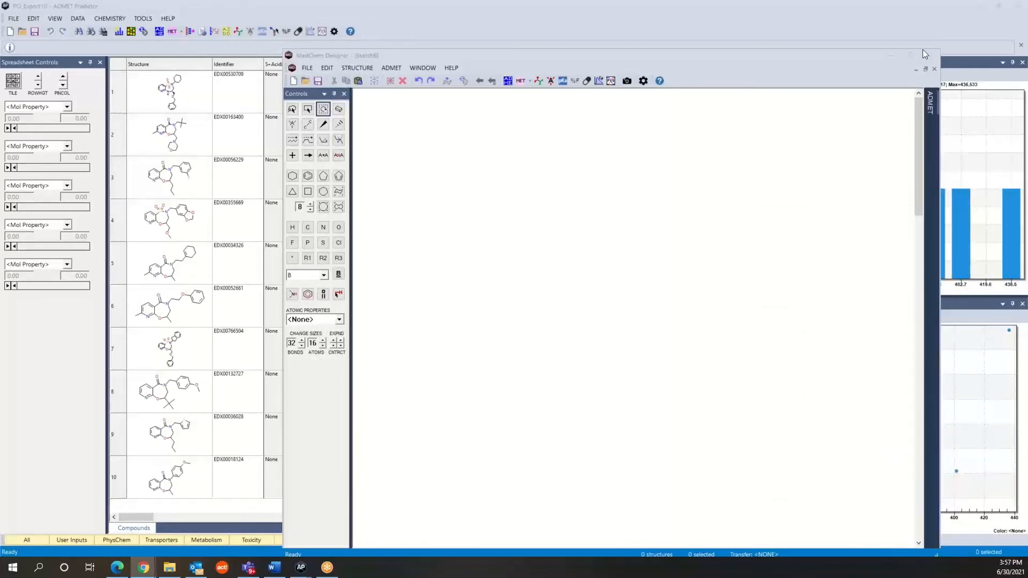
{"action": "left_click", "coordinate": [306, 68]}
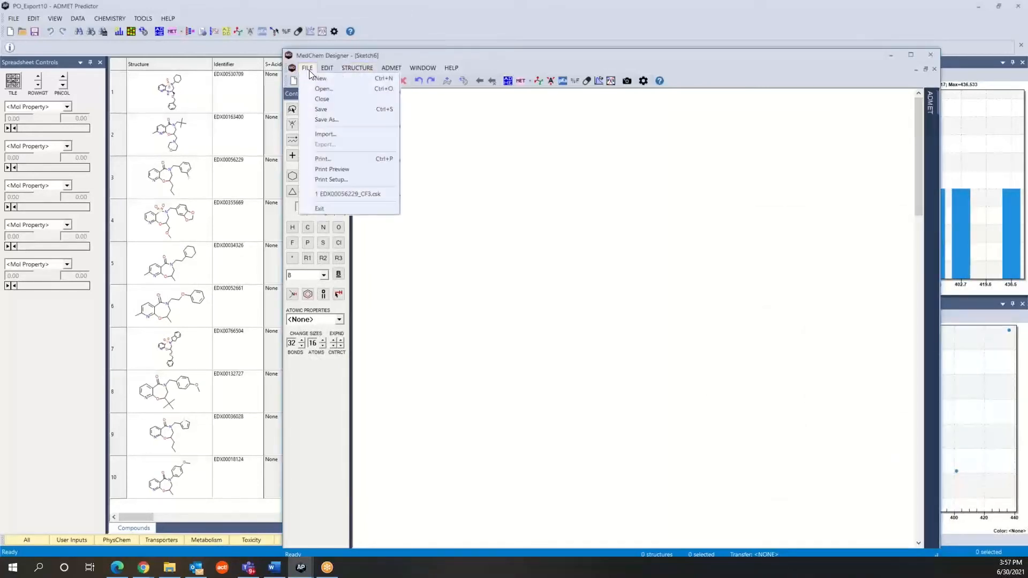
{"action": "left_click", "coordinate": [317, 86]}
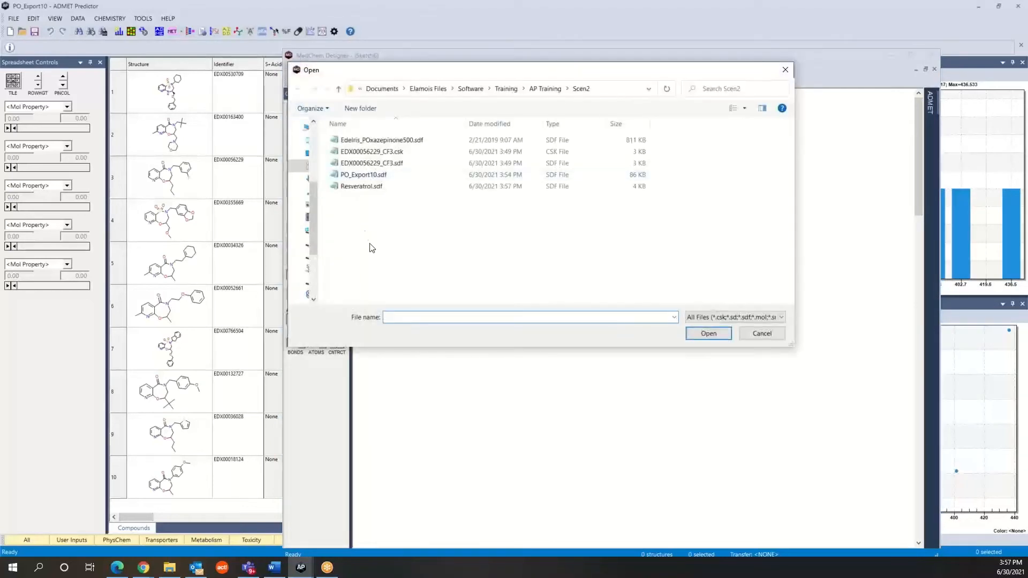
{"action": "left_click", "coordinate": [372, 187]}
{"action": "left_click", "coordinate": [708, 334]}
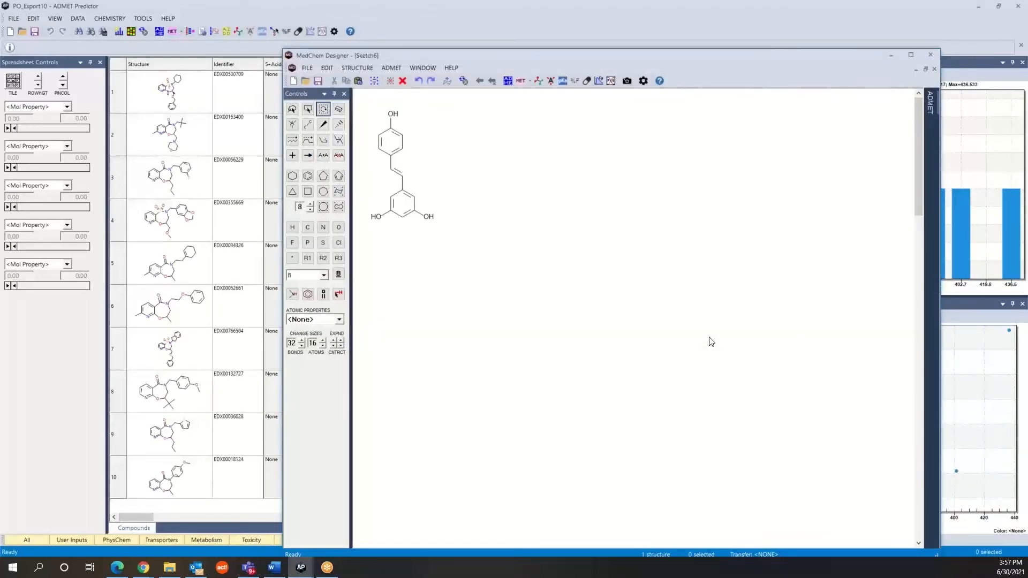
Select the whole resveratrol structure and delete it from the sketch
{"action": "left_click", "coordinate": [308, 110]}
{"action": "left_click_drag", "start_coordinate": [368, 106], "coordinate": [451, 249]}
{"action": "key", "text": "Delete"}
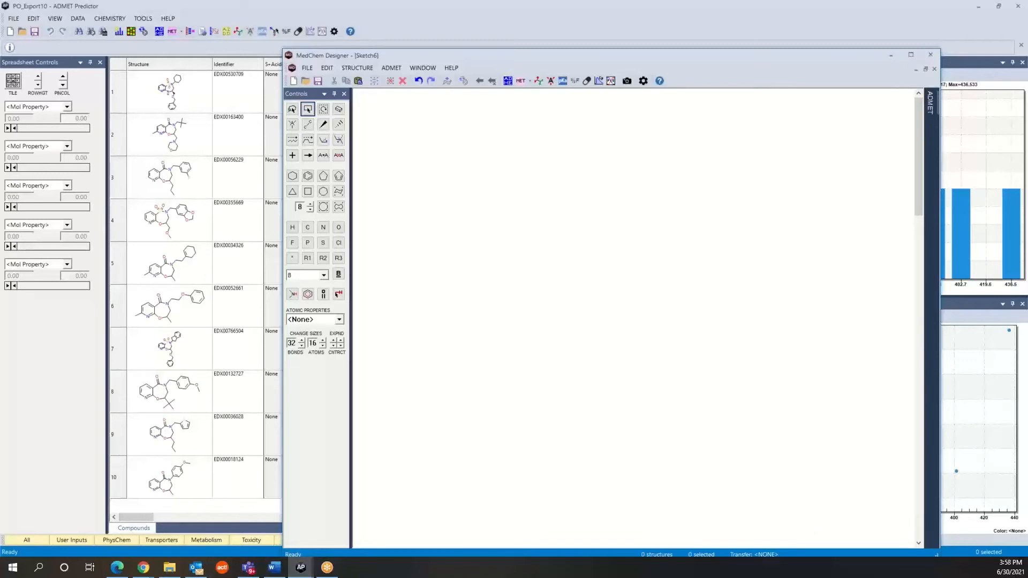
Go back to the DrugBank page in Chrome, open resveratrol's SMILES, and copy the entire string
{"action": "left_click", "coordinate": [143, 567]}
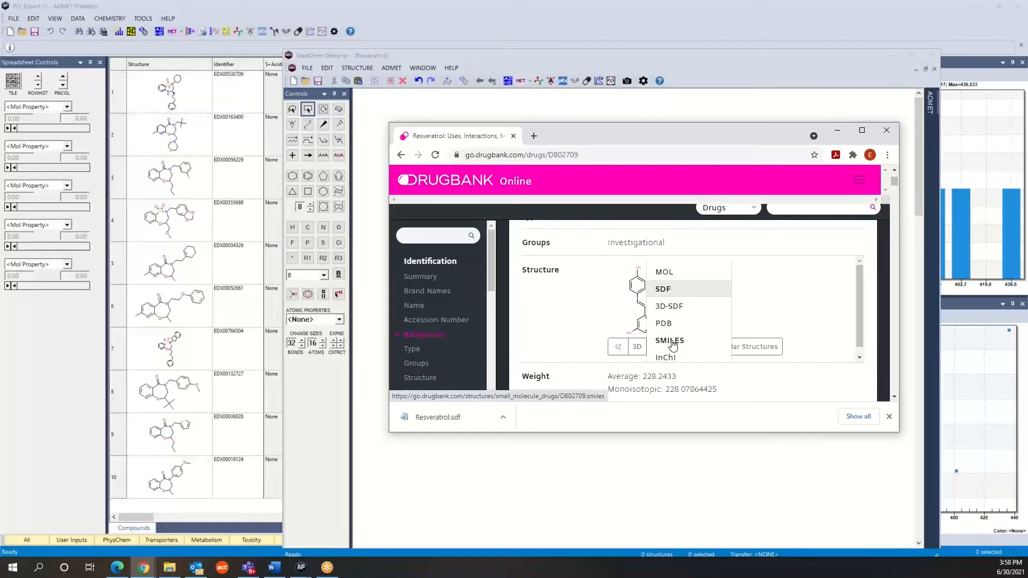
{"action": "left_click", "coordinate": [673, 345]}
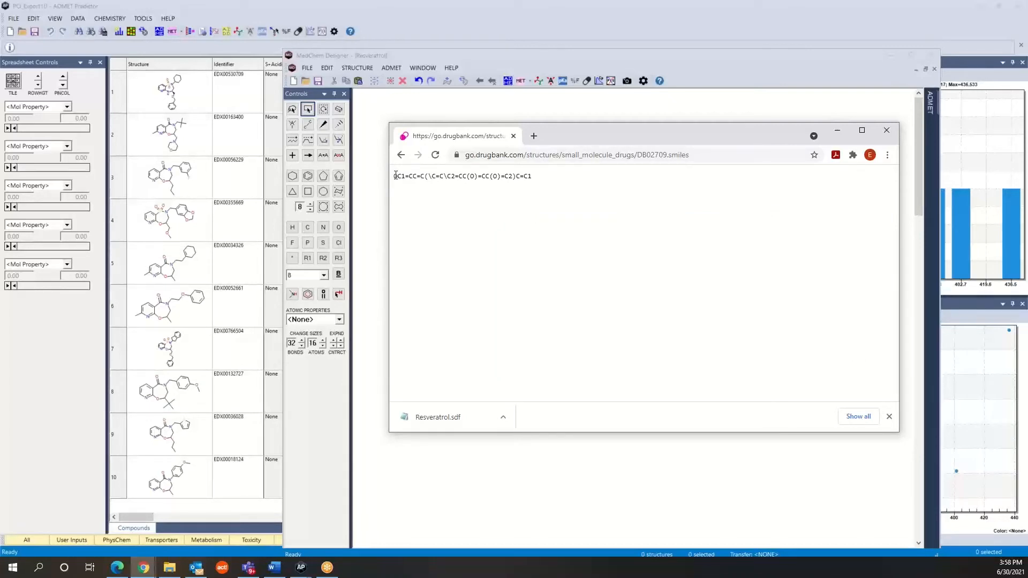
{"action": "left_click_drag", "start_coordinate": [396, 176], "coordinate": [544, 184]}
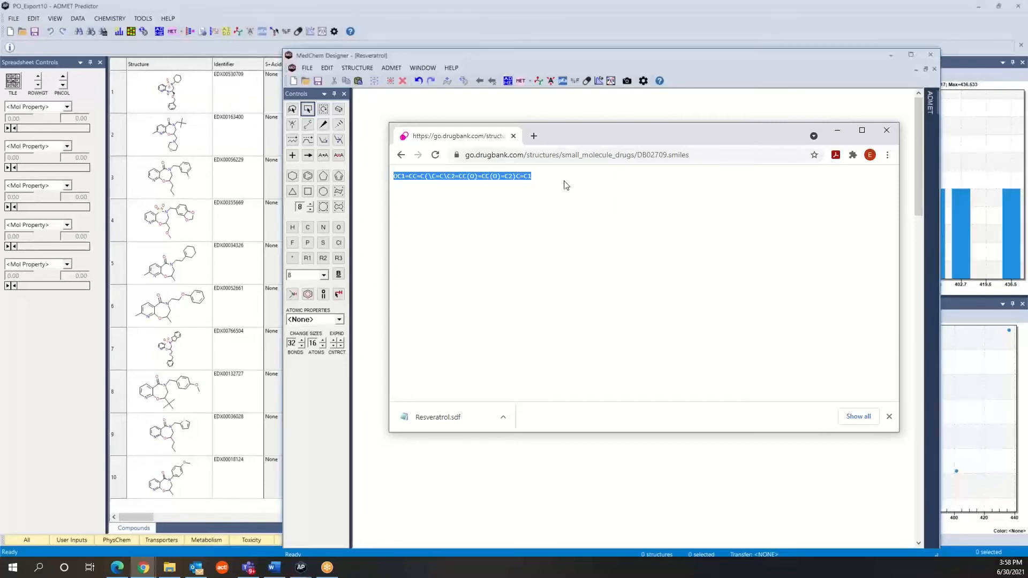
Paste the copied SMILES as a structure into the empty MedChem Designer sketch and move it near the upper-left corner of the canvas
{"action": "left_click_drag", "start_coordinate": [623, 130], "coordinate": [1027, 209]}
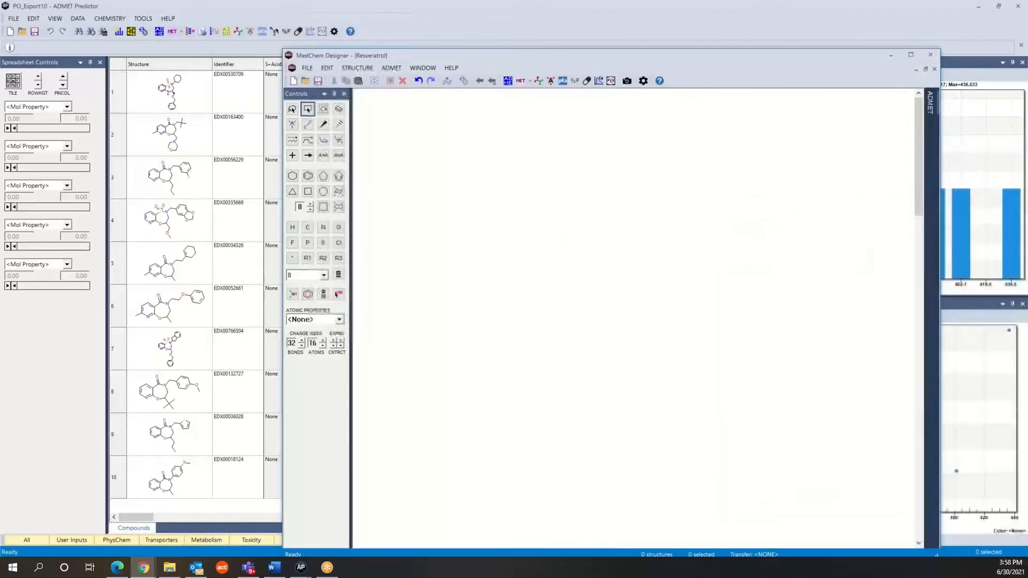
{"action": "left_click", "coordinate": [618, 172]}
{"action": "key", "text": "ctrl+v"}
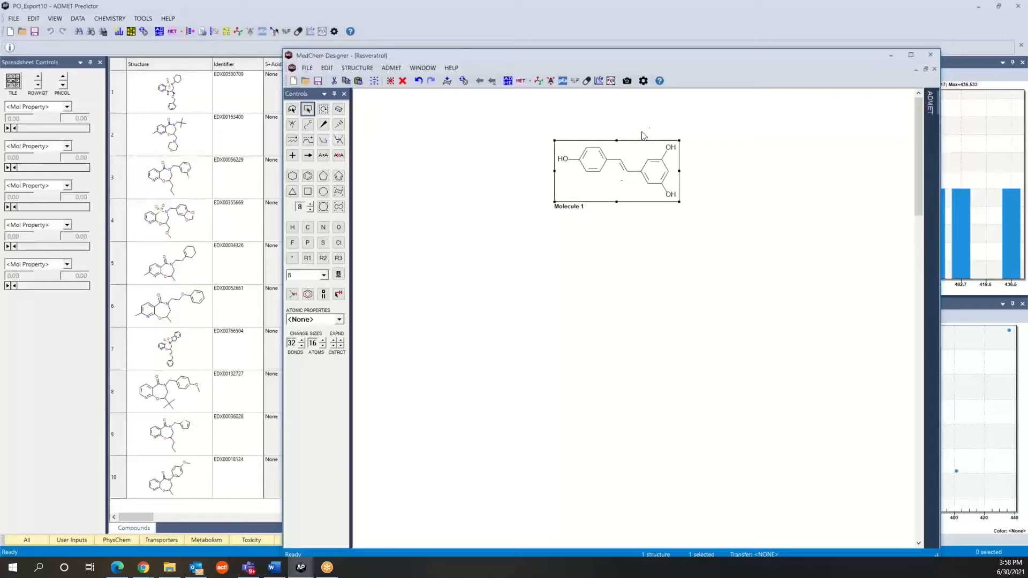
{"action": "left_click_drag", "start_coordinate": [619, 175], "coordinate": [458, 148]}
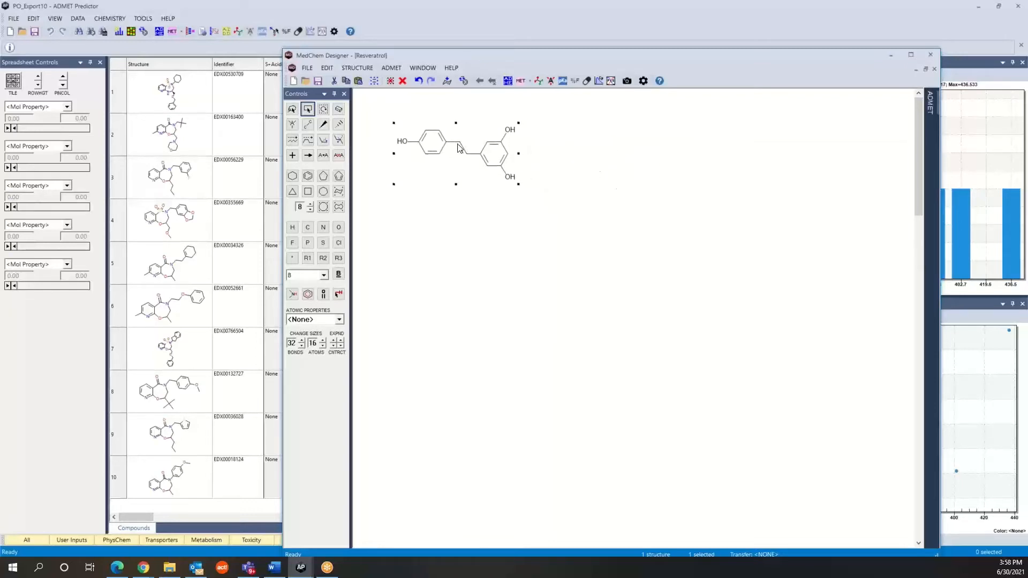
Rename the pasted structure as Resveratrol
{"action": "right_click", "coordinate": [454, 149]}
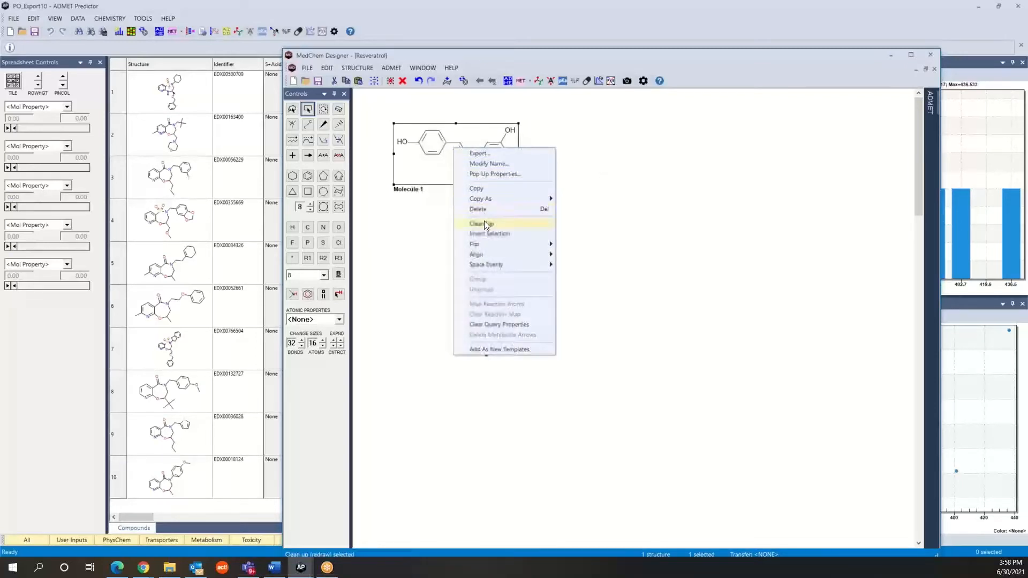
{"action": "left_click", "coordinate": [487, 165]}
{"action": "type", "text": "R"}
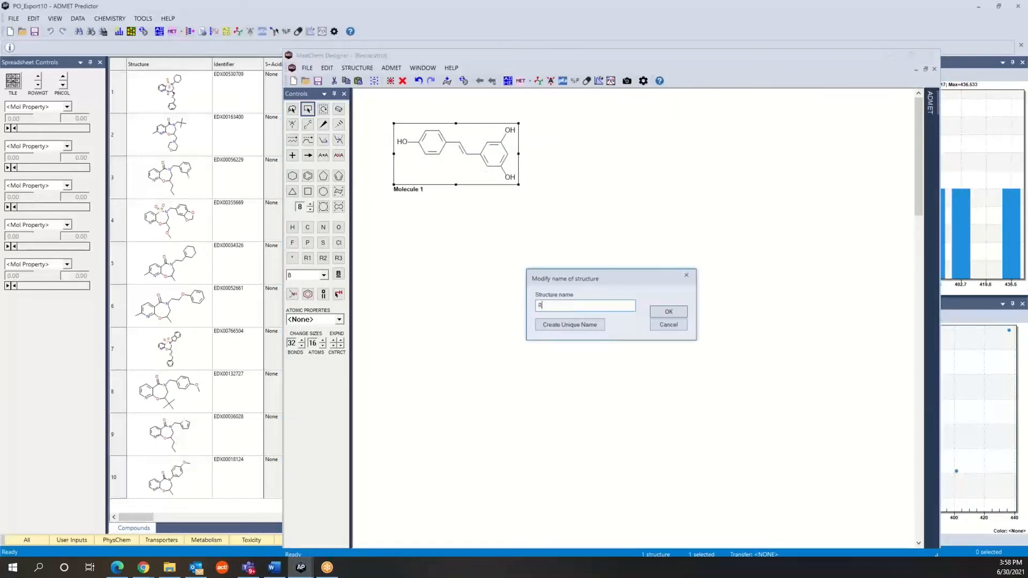
{"action": "type", "text": "esveratrol"}
{"action": "key", "text": "Return"}
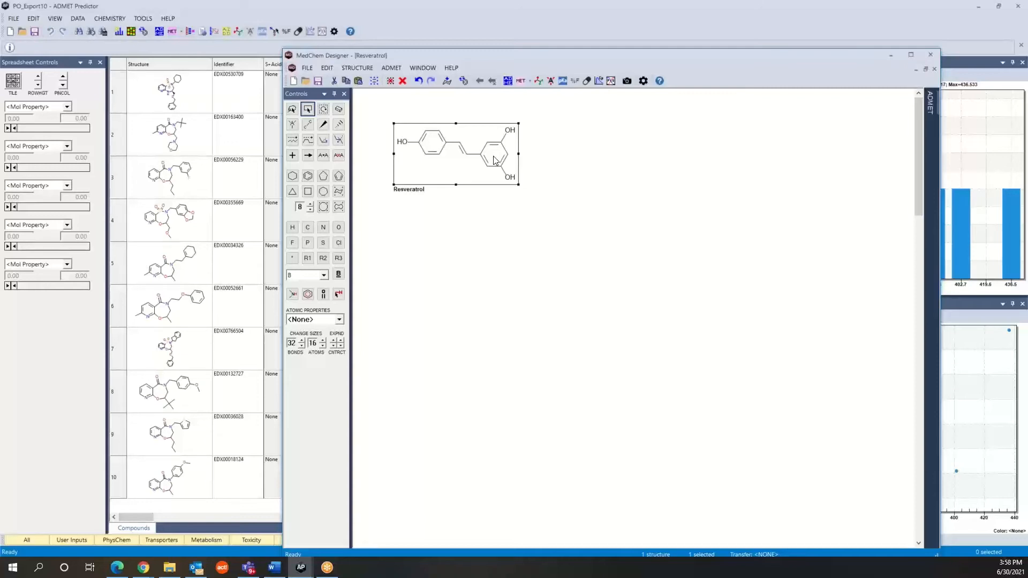
Paste two more copies of the resveratrol structure and arrange them in a column below the original
{"action": "key", "text": "ctrl+v"}
{"action": "key", "text": "ctrl+v"}
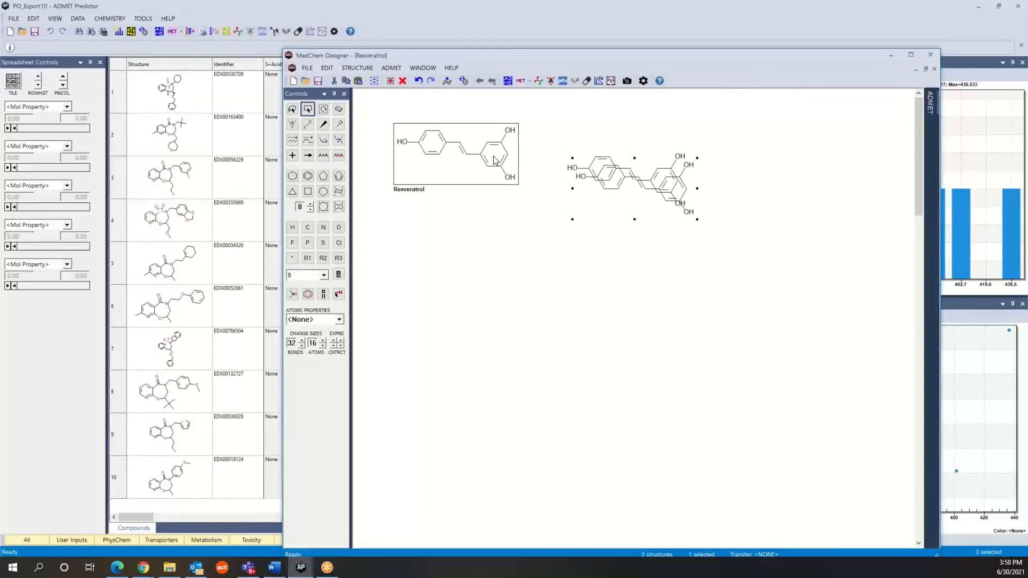
{"action": "left_click_drag", "start_coordinate": [643, 192], "coordinate": [466, 237]}
{"action": "left_click", "coordinate": [560, 134]}
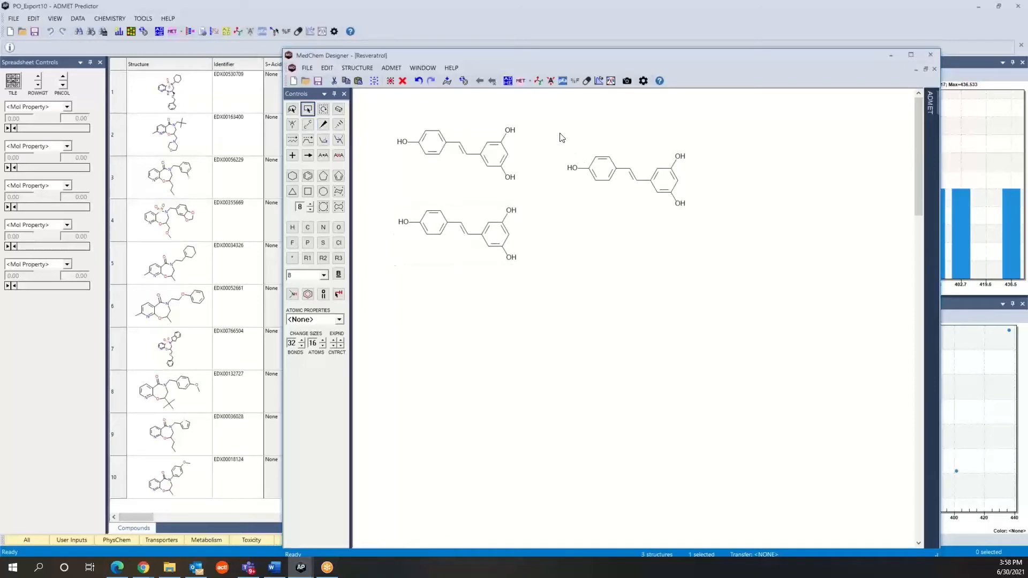
{"action": "left_click_drag", "start_coordinate": [560, 134], "coordinate": [729, 234]}
{"action": "left_click_drag", "start_coordinate": [650, 180], "coordinate": [481, 323]}
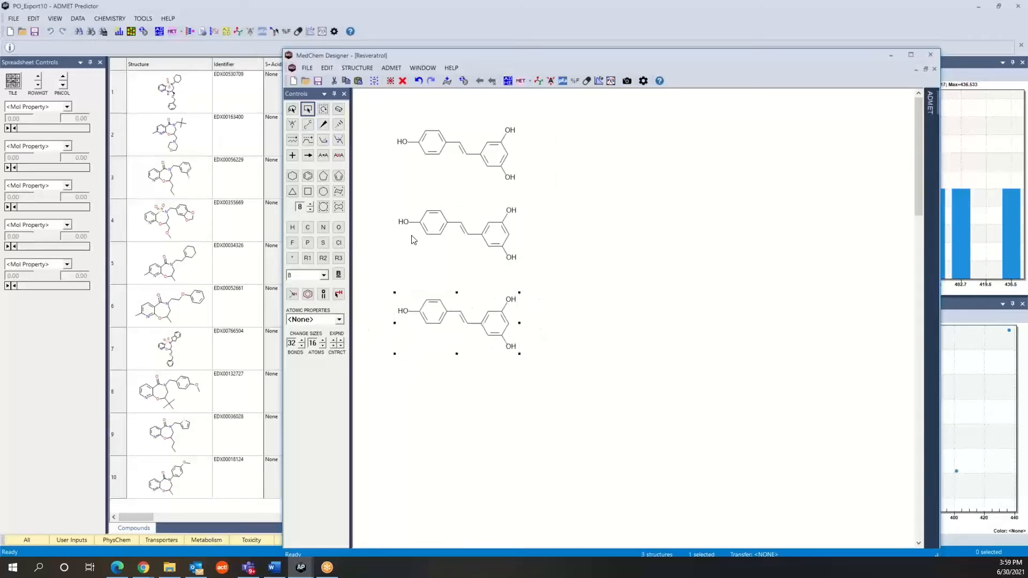
Erase the hydroxyl group from the single-OH ring of the middle resveratrol copy
{"action": "left_click", "coordinate": [434, 267]}
{"action": "left_click", "coordinate": [339, 111]}
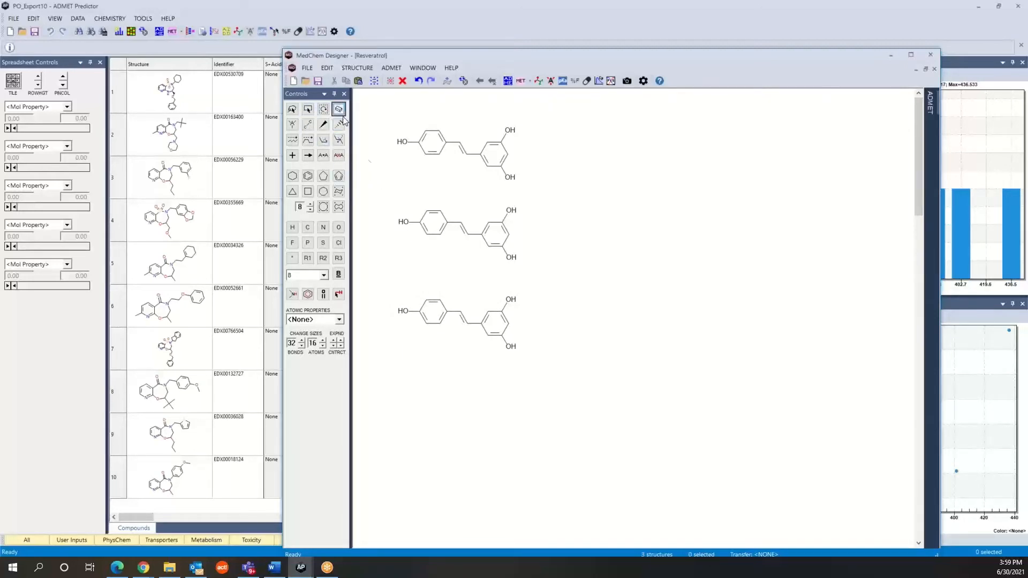
{"action": "left_click", "coordinate": [402, 222]}
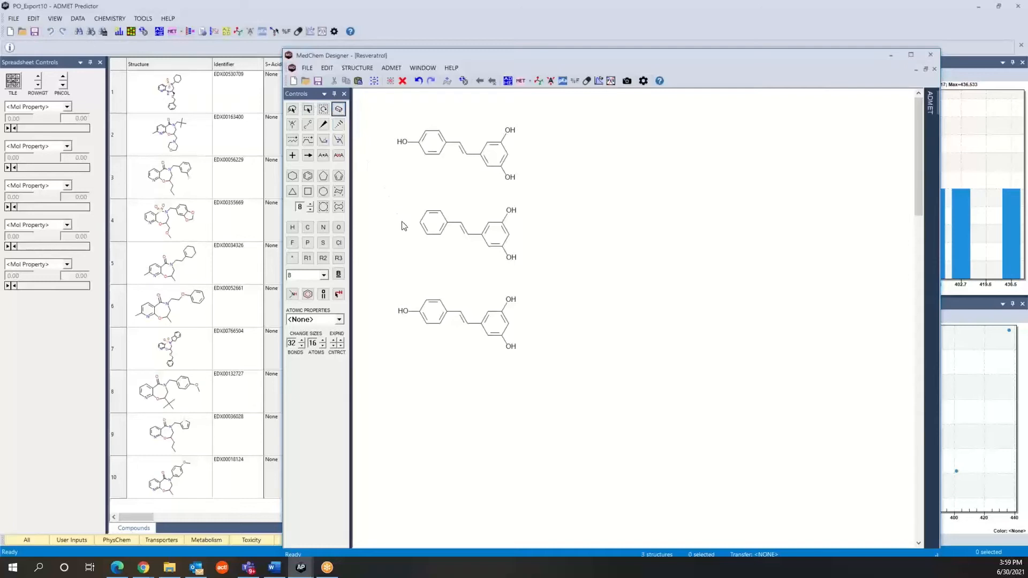
Erase the two hydroxyl groups from the remaining substituted ring of the middle structure and rename that structure Res_Scaffold
{"action": "left_click", "coordinate": [512, 213]}
{"action": "left_click", "coordinate": [513, 258]}
{"action": "left_click", "coordinate": [314, 115]}
{"action": "mouse_move", "coordinate": [401, 193]}
{"action": "left_mouse_down"}
{"action": "mouse_move", "coordinate": [415, 227]}
{"action": "mouse_move", "coordinate": [541, 281]}
{"action": "mouse_move", "coordinate": [532, 277]}
{"action": "left_mouse_up"}
{"action": "right_click", "coordinate": [461, 234]}
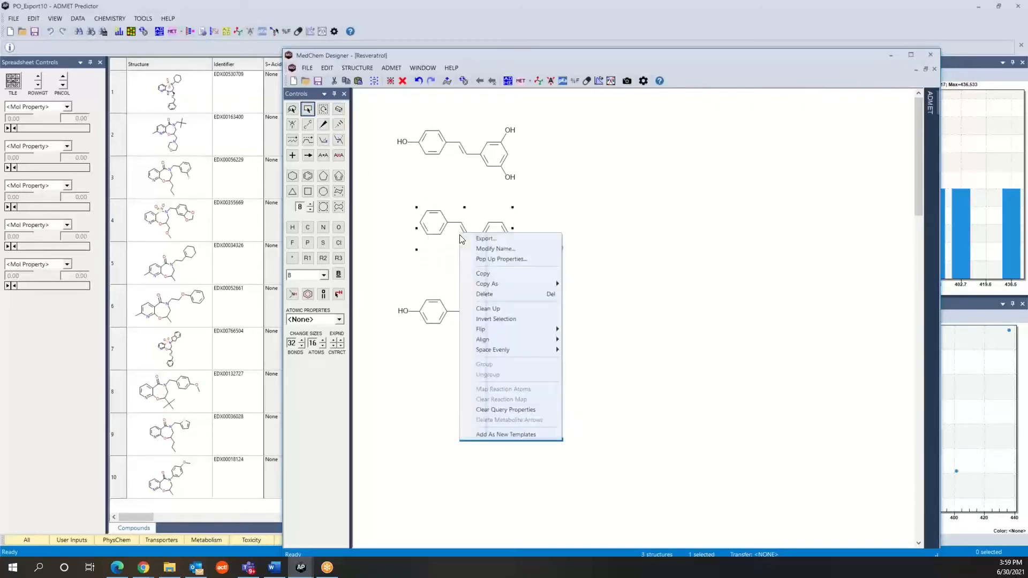
{"action": "left_click", "coordinate": [494, 248]}
{"action": "type", "text": "Res"}
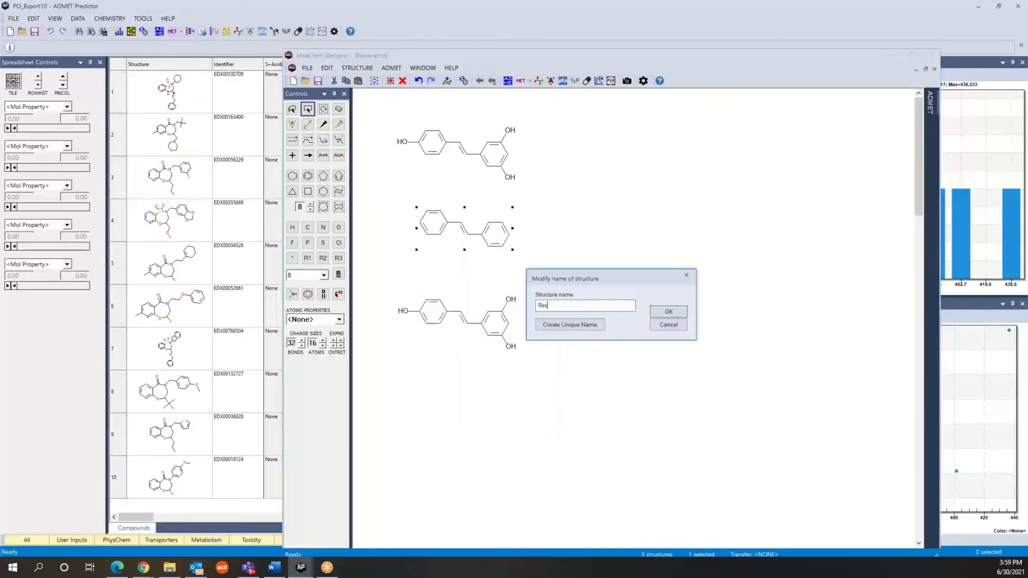
{"action": "type", "text": "_Scaffold"}
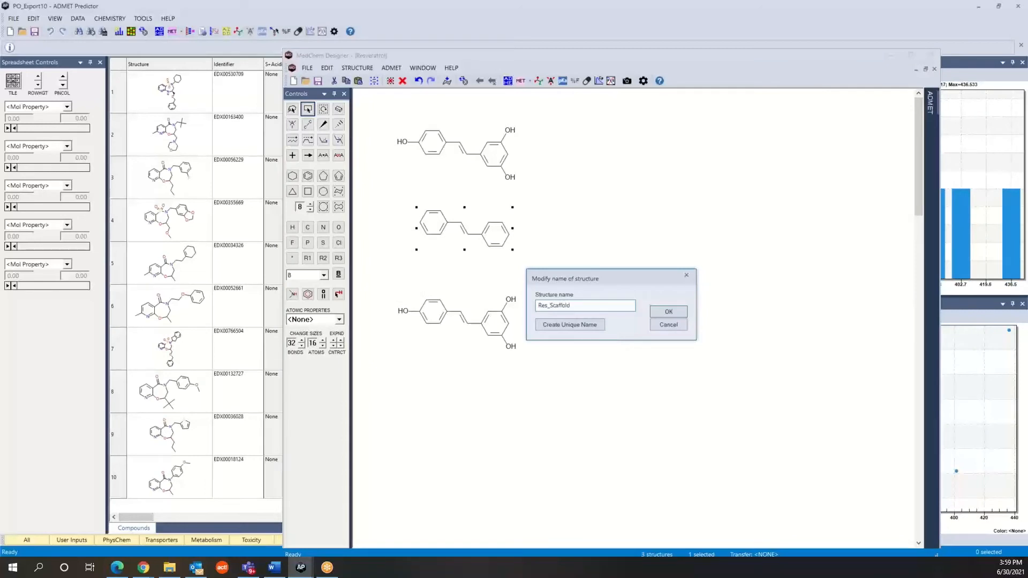
{"action": "left_click", "coordinate": [676, 312]}
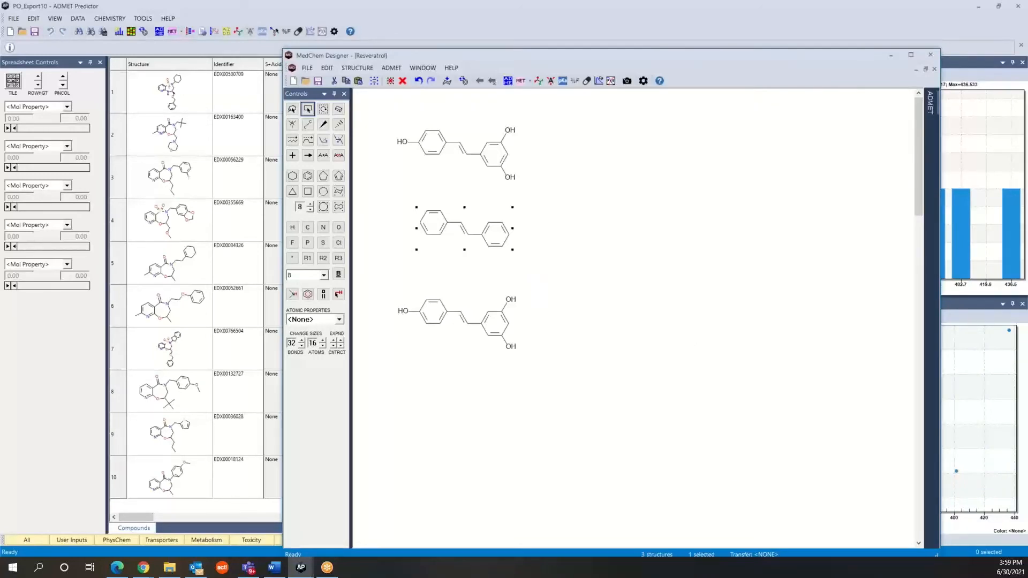
Switch to the DrugBank page in the browser, look up structures similar to resveratrol, and move the browser window out of the way
{"action": "key", "text": "alt+Tab"}
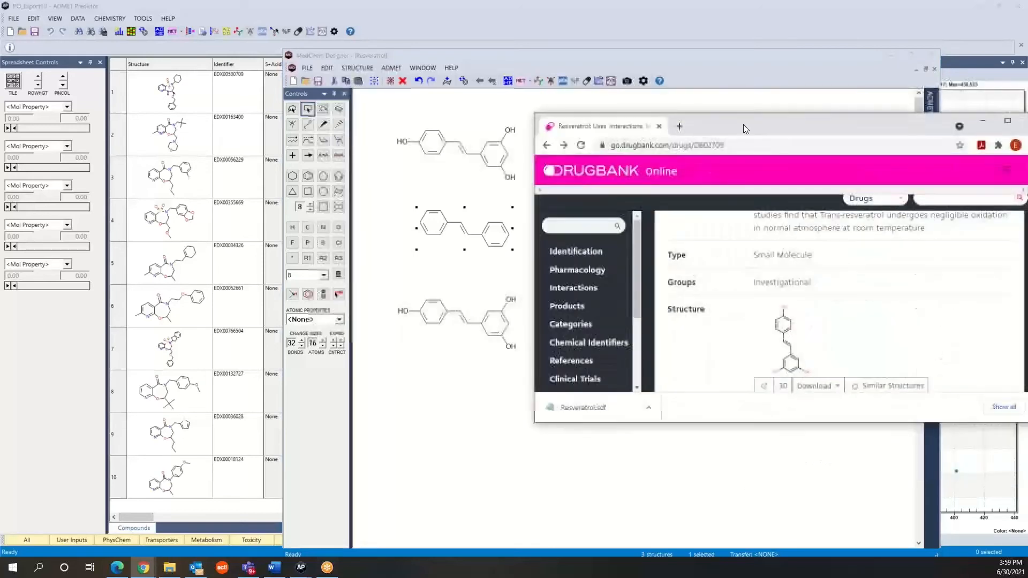
{"action": "left_click_drag", "start_coordinate": [743, 125], "coordinate": [656, 134]}
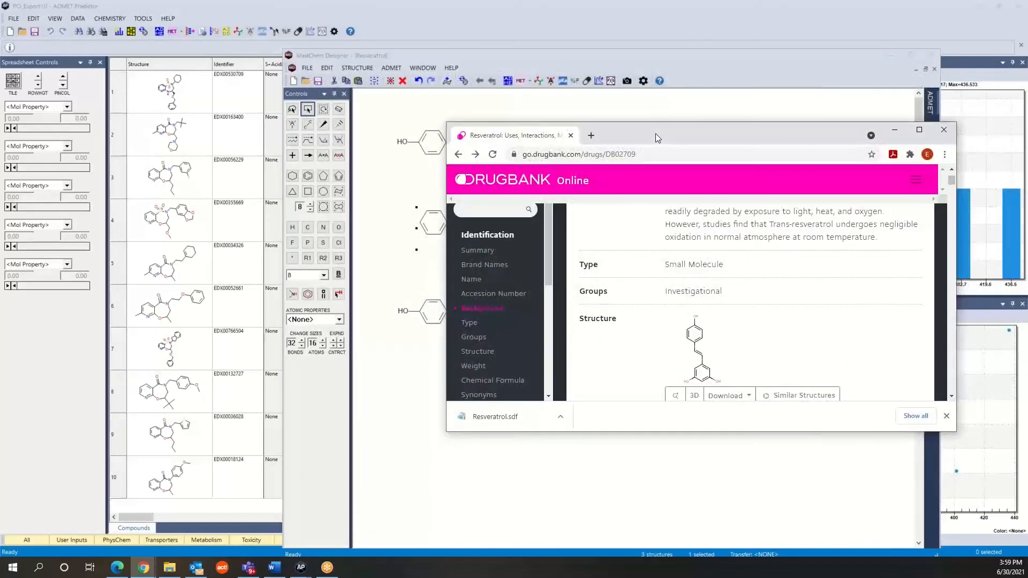
{"action": "left_click", "coordinate": [952, 396]}
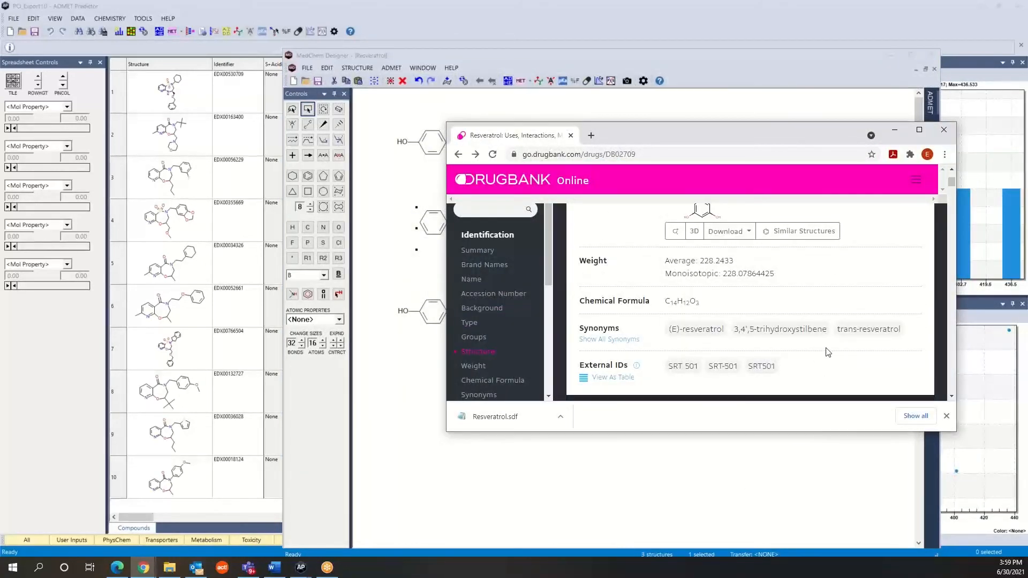
{"action": "scroll", "coordinate": [809, 343], "scroll_direction": "up", "scroll_amount": 1}
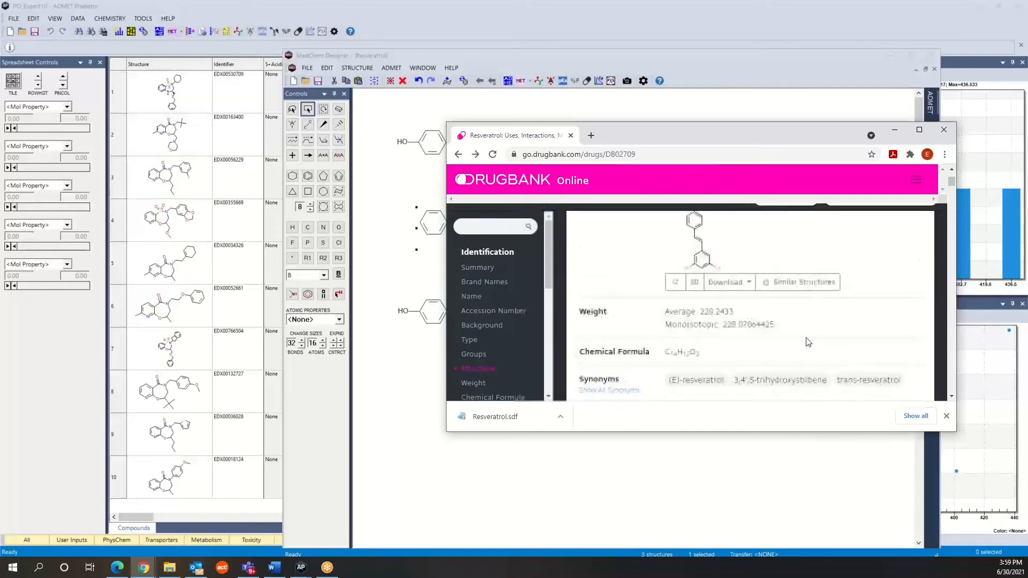
{"action": "left_click", "coordinate": [785, 286]}
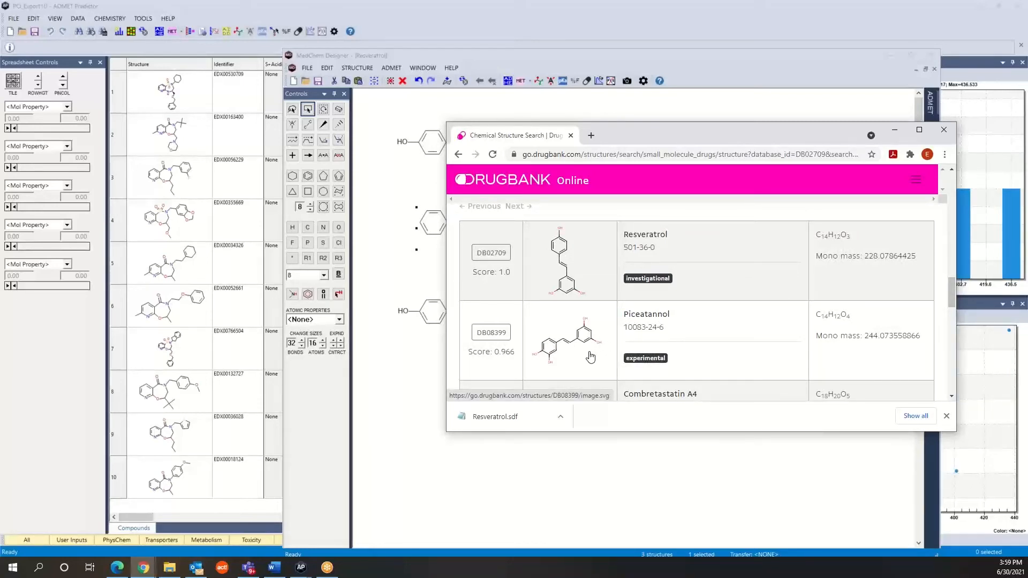
{"action": "left_click", "coordinate": [667, 94]}
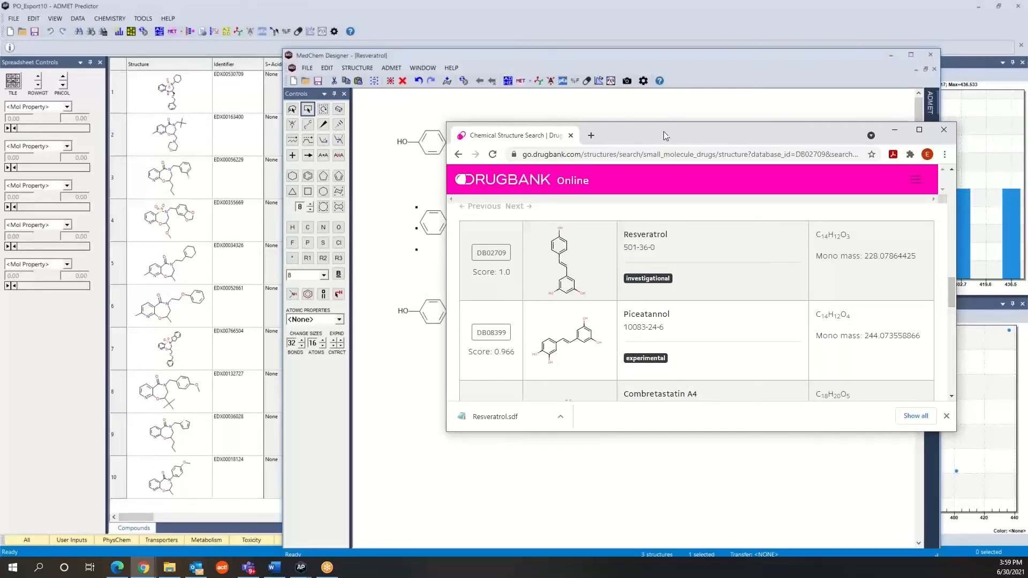
{"action": "left_click_drag", "start_coordinate": [658, 130], "coordinate": [1027, 307]}
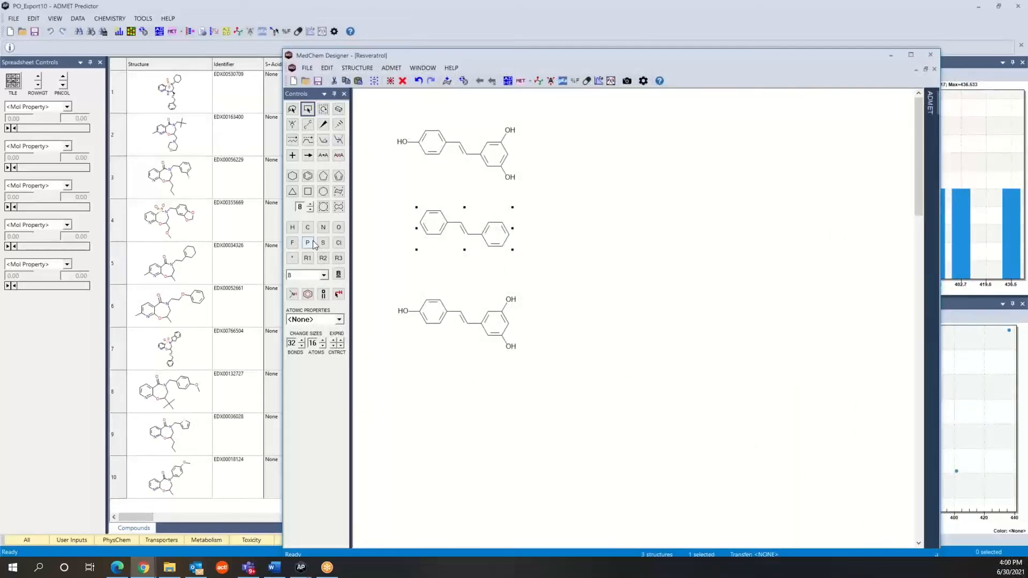
Add a second hydroxyl group to the single-OH ring of the lowest resveratrol copy, on the carbon adjacent to the existing one
{"action": "left_click", "coordinate": [310, 129]}
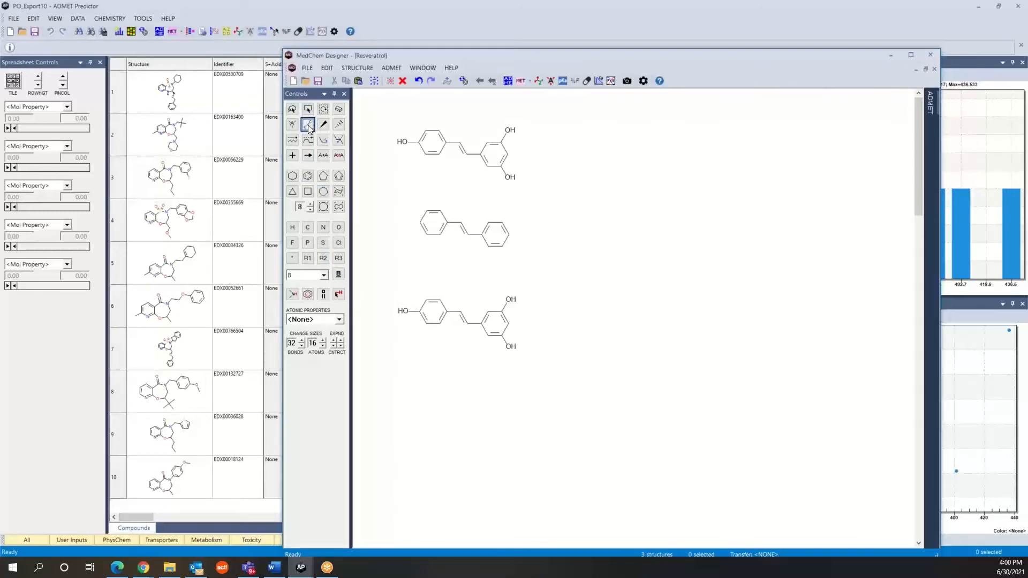
{"action": "left_click", "coordinate": [426, 325]}
{"action": "left_click", "coordinate": [338, 227]}
{"action": "left_click", "coordinate": [418, 335]}
Rename the modified lowest structure as Piceatannol
{"action": "left_click", "coordinate": [312, 108]}
{"action": "left_click_drag", "start_coordinate": [386, 283], "coordinate": [557, 380]}
{"action": "right_click", "coordinate": [454, 328]}
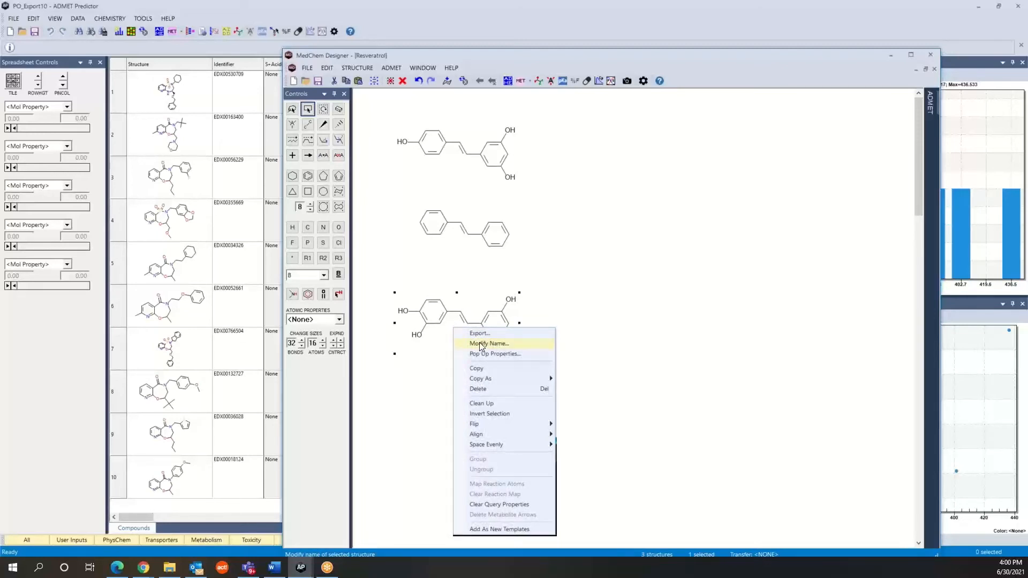
{"action": "left_click", "coordinate": [480, 345]}
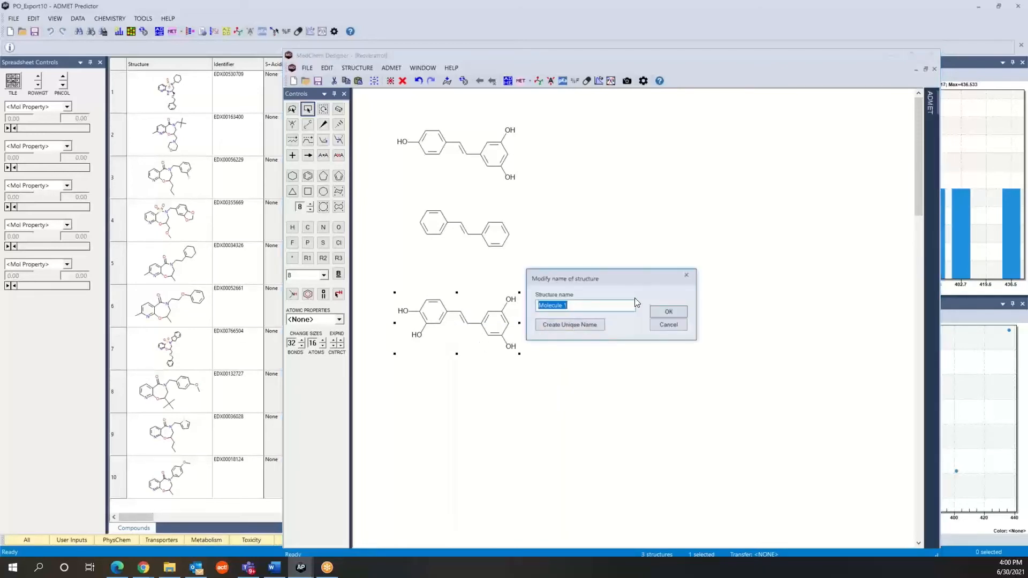
{"action": "type", "text": "Piceatannol"}
{"action": "left_click", "coordinate": [676, 311]}
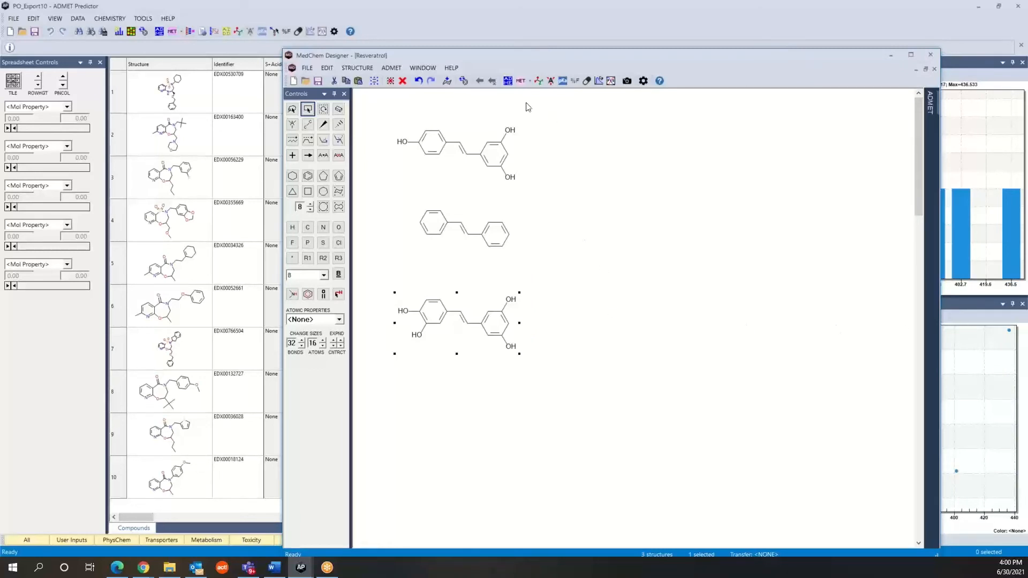
Calculate the ADMET properties of the three structures and review the attribute table
{"action": "left_click", "coordinate": [507, 82]}
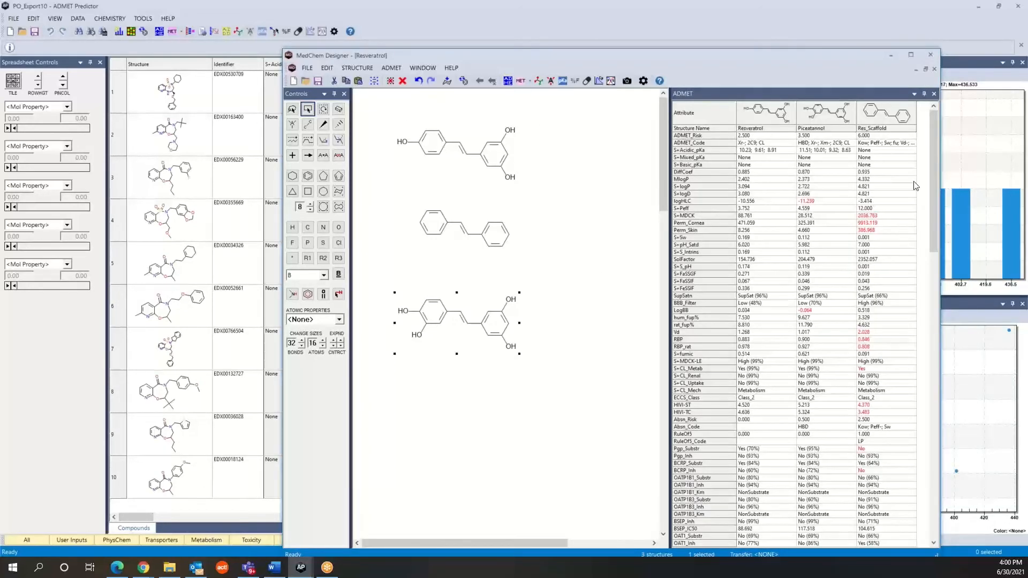
{"action": "mouse_move", "coordinate": [934, 171]}
{"action": "left_mouse_down"}
{"action": "mouse_move", "coordinate": [935, 375]}
{"action": "mouse_move", "coordinate": [927, 153]}
{"action": "left_mouse_up"}
Create a new sketch and enter the SMILES string CCC(=O)O for a structure to insert
{"action": "left_click", "coordinate": [308, 70]}
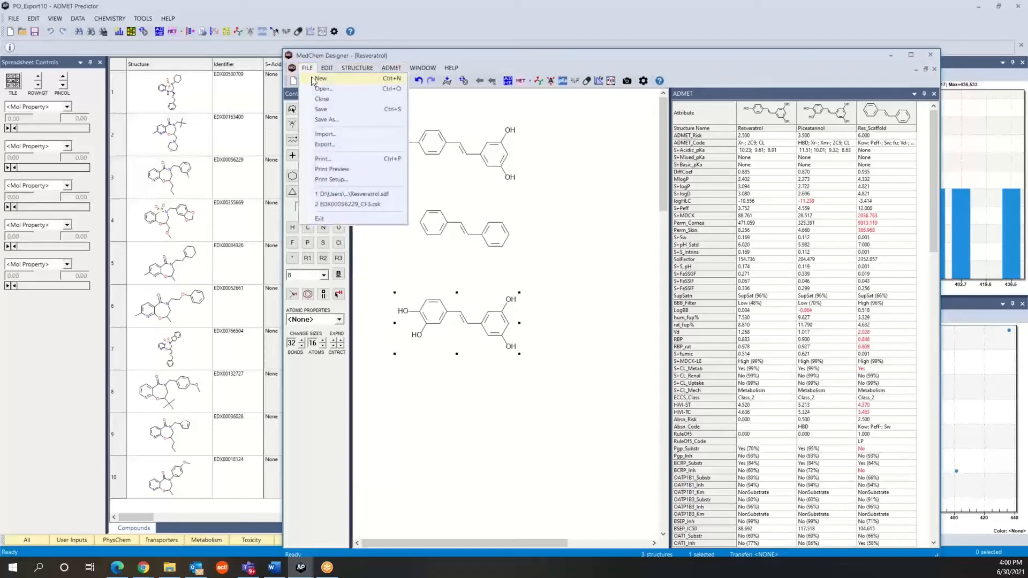
{"action": "left_click", "coordinate": [311, 78]}
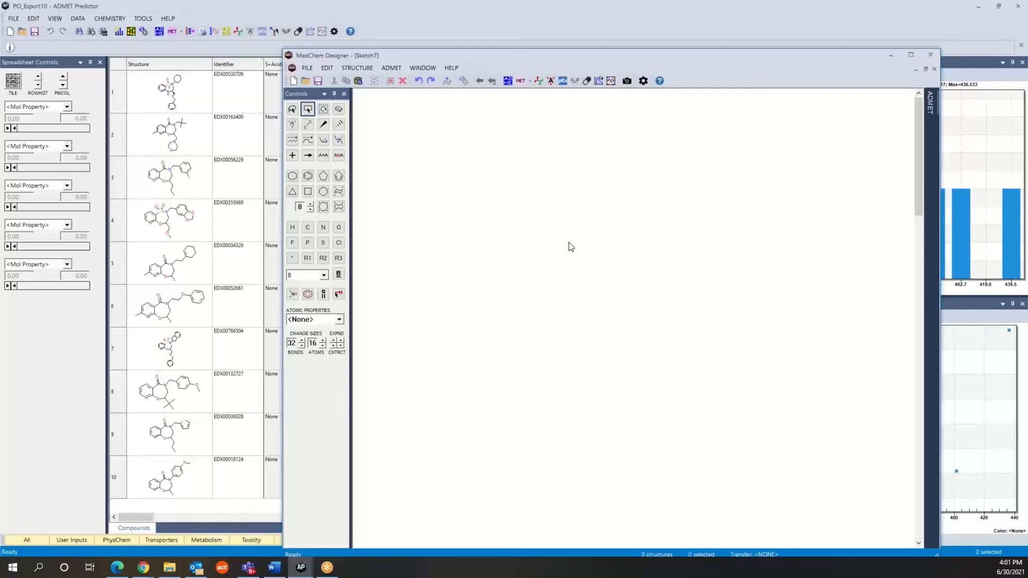
{"action": "left_click", "coordinate": [326, 68]}
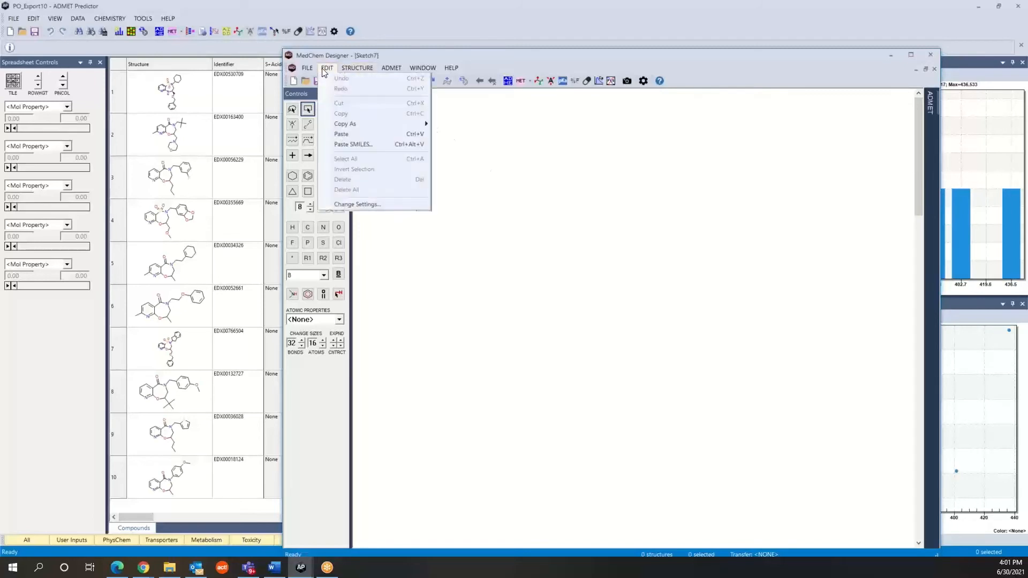
{"action": "left_click", "coordinate": [352, 145]}
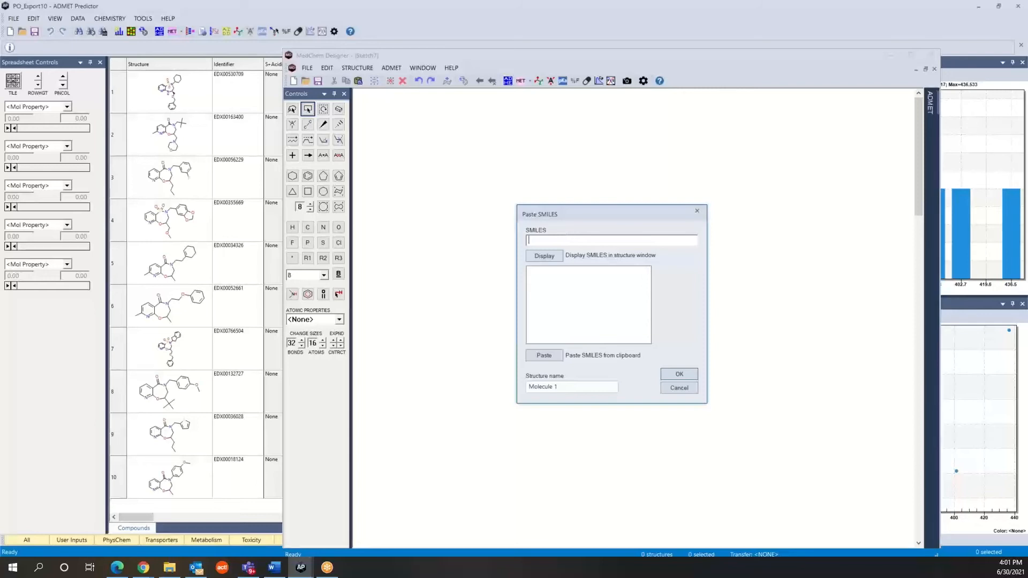
{"action": "type", "text": "CCC(=O)O"}
Name the SMILES structure Propionic_Acid, preview it, and insert it into the sketch
{"action": "left_click", "coordinate": [577, 387]}
{"action": "key", "text": "BackSpace"}
{"action": "key", "text": "BackSpace"}
{"action": "key", "text": "BackSpace"}
{"action": "key", "text": "BackSpace"}
{"action": "key", "text": "BackSpace"}
{"action": "key", "text": "BackSpace"}
{"action": "key", "text": "BackSpace"}
{"action": "key", "text": "BackSpace"}
{"action": "key", "text": "BackSpace"}
{"action": "key", "text": "BackSpace"}
{"action": "type", "text": "Propionic_Acid"}
{"action": "left_click", "coordinate": [545, 256]}
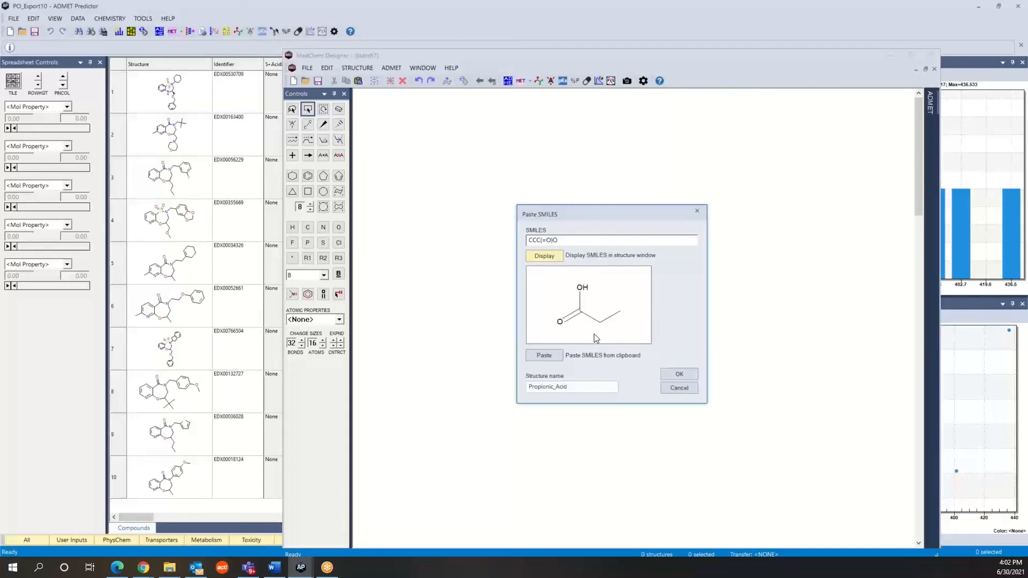
{"action": "left_click", "coordinate": [679, 374]}
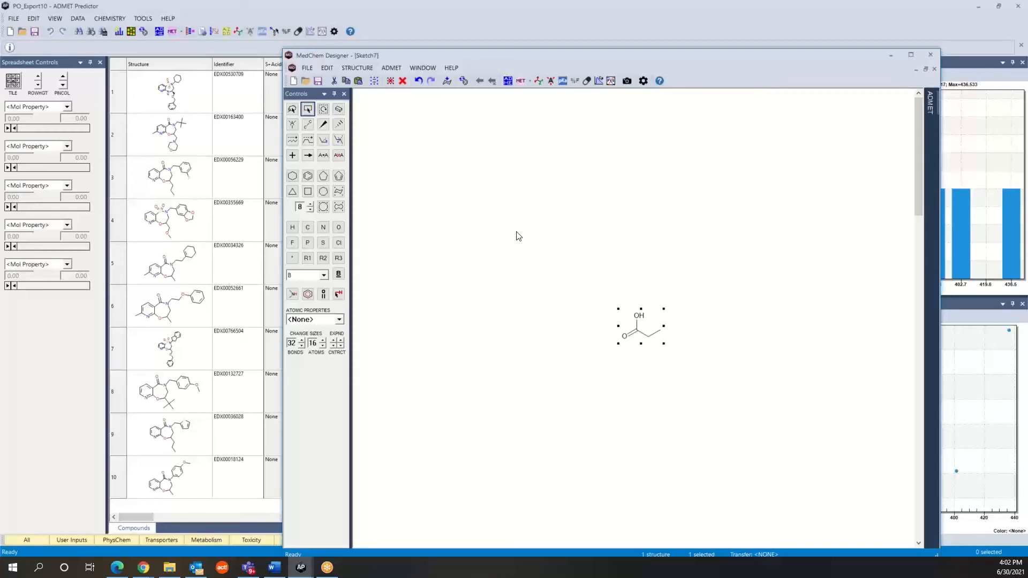
Create another empty sketch, bring the DrugBank browser window back over it, and search the drug database for fentanyl
{"action": "left_click", "coordinate": [307, 68]}
{"action": "left_click", "coordinate": [313, 76]}
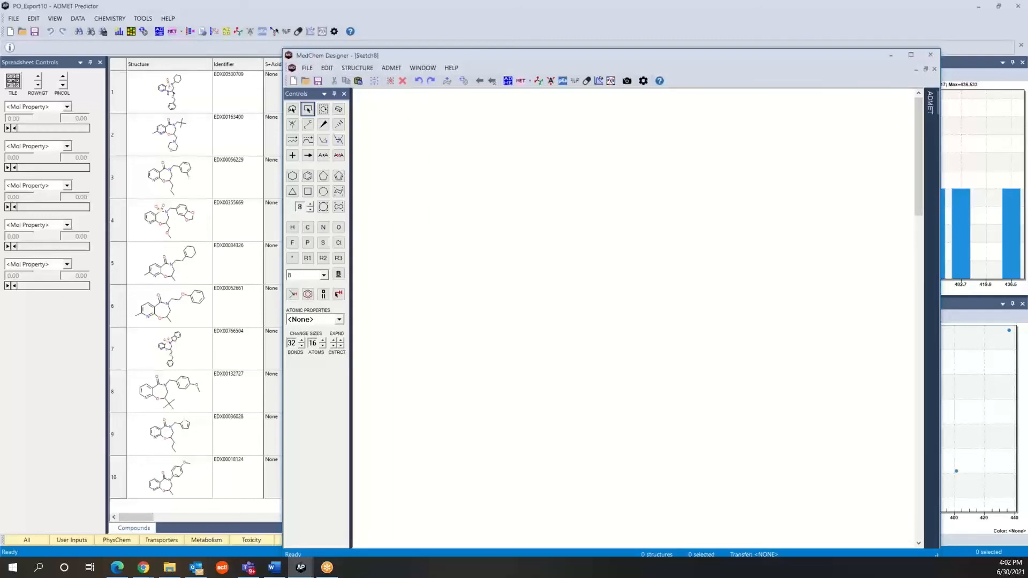
{"action": "left_click_drag", "start_coordinate": [1027, 59], "coordinate": [713, 141]}
{"action": "scroll", "coordinate": [750, 230], "scroll_direction": "up", "scroll_amount": 2}
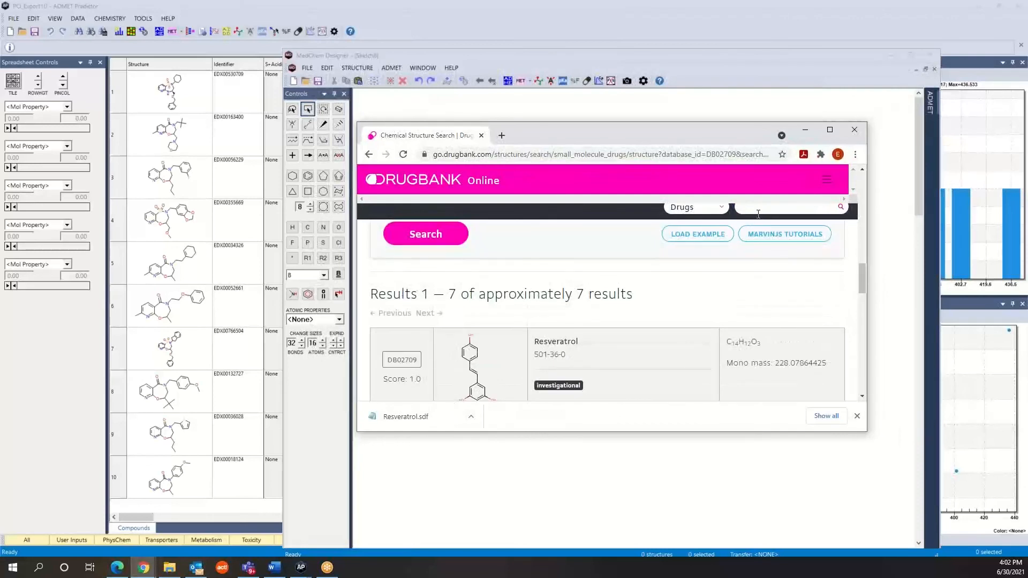
{"action": "left_click", "coordinate": [761, 209]}
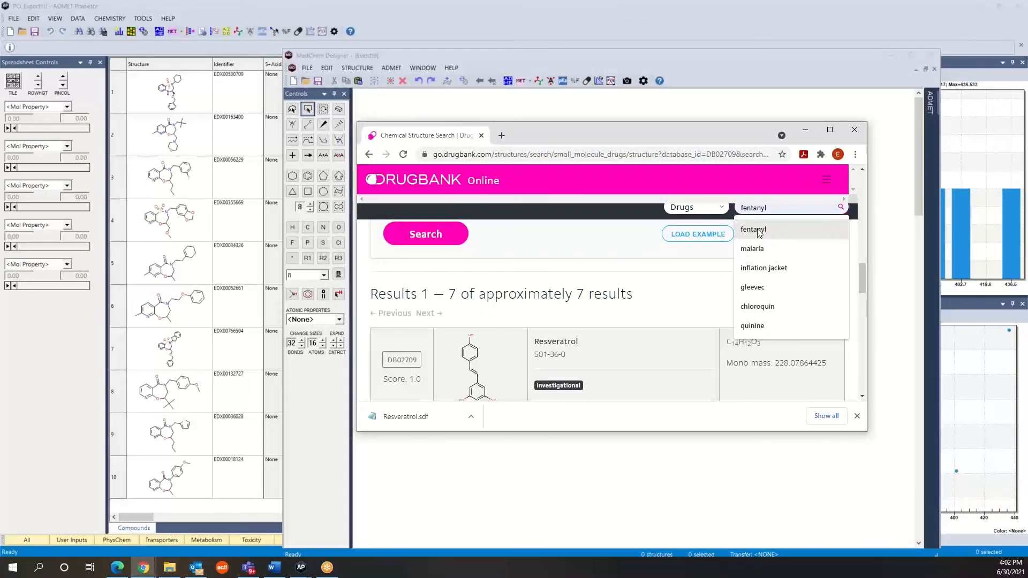
{"action": "left_click", "coordinate": [759, 230]}
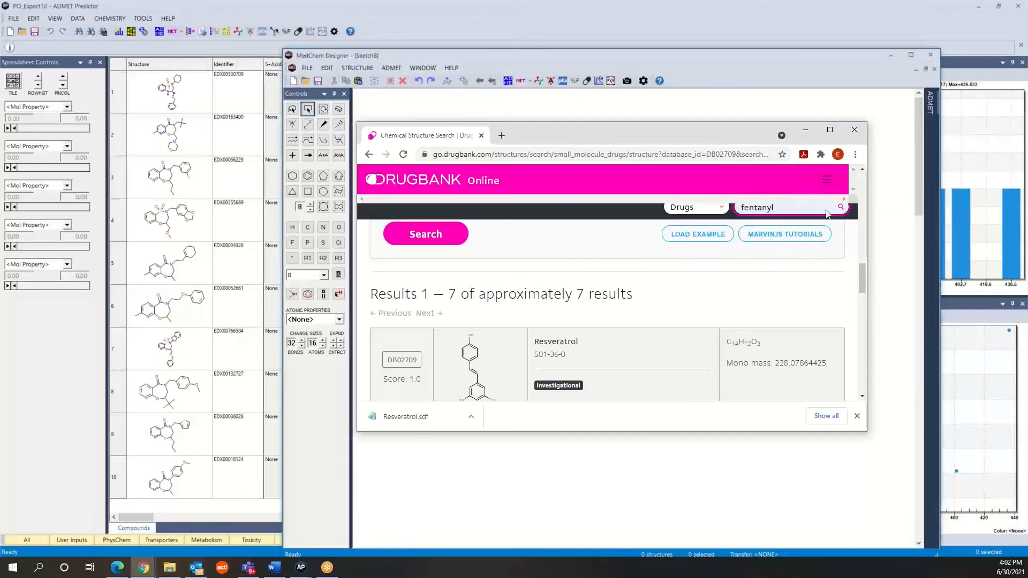
{"action": "left_click", "coordinate": [841, 207]}
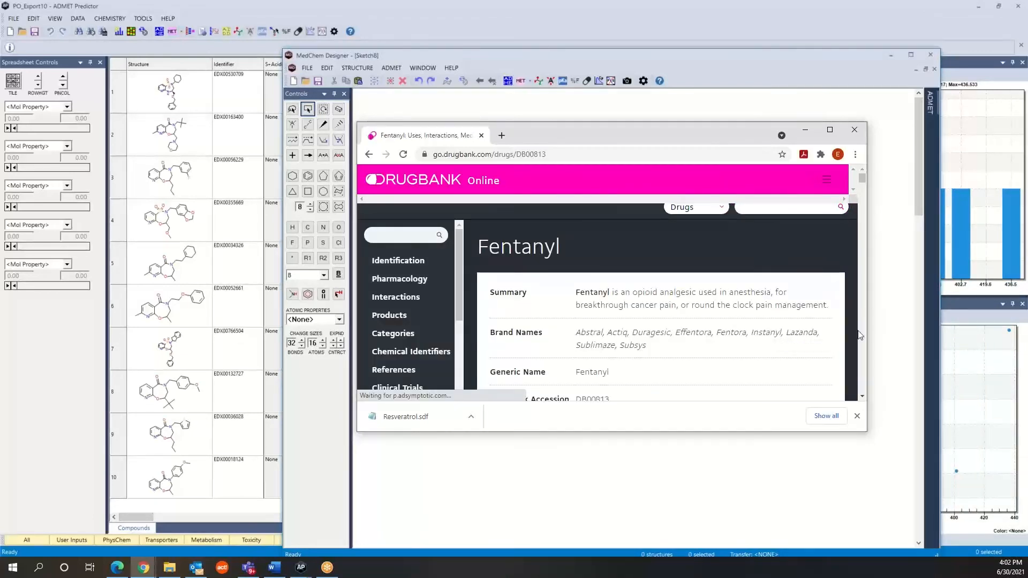
Open the enlarged structure image from the Structure entry of the Fentanyl page
{"action": "left_click", "coordinate": [862, 396]}
{"action": "scroll", "coordinate": [862, 396], "scroll_direction": "down", "scroll_amount": 4}
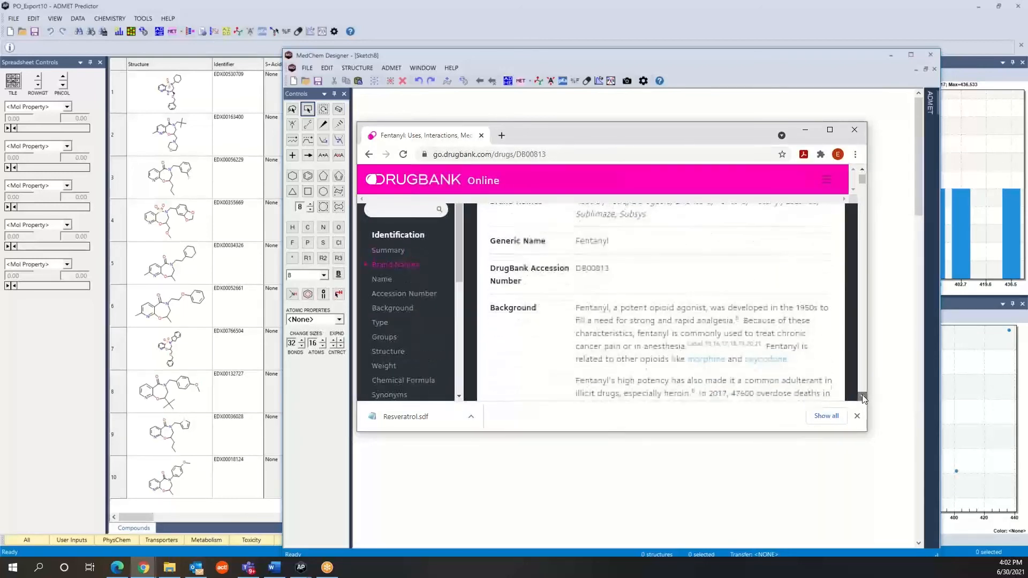
{"action": "left_click", "coordinate": [862, 396]}
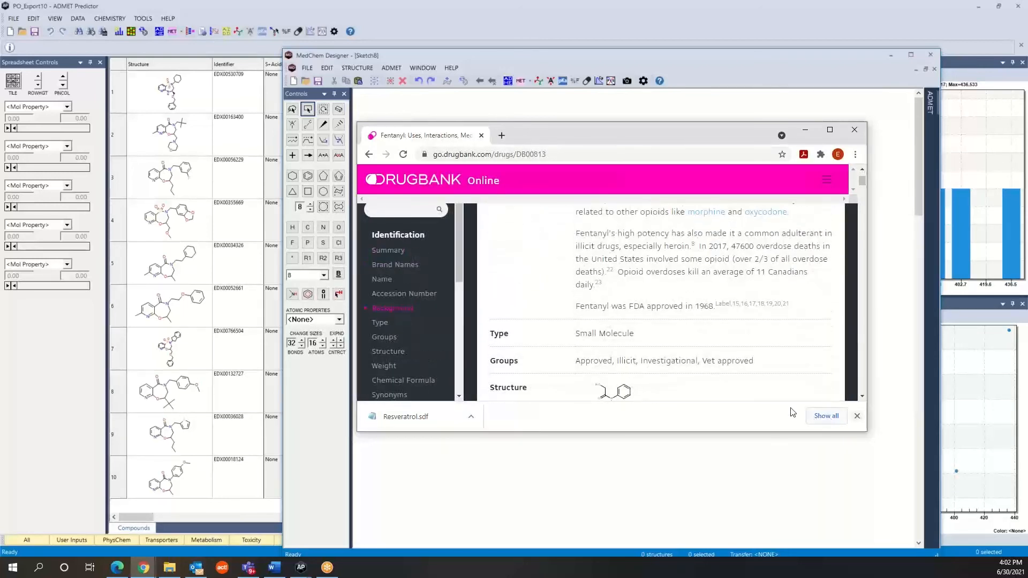
{"action": "scroll", "coordinate": [862, 399], "scroll_direction": "down", "scroll_amount": 2}
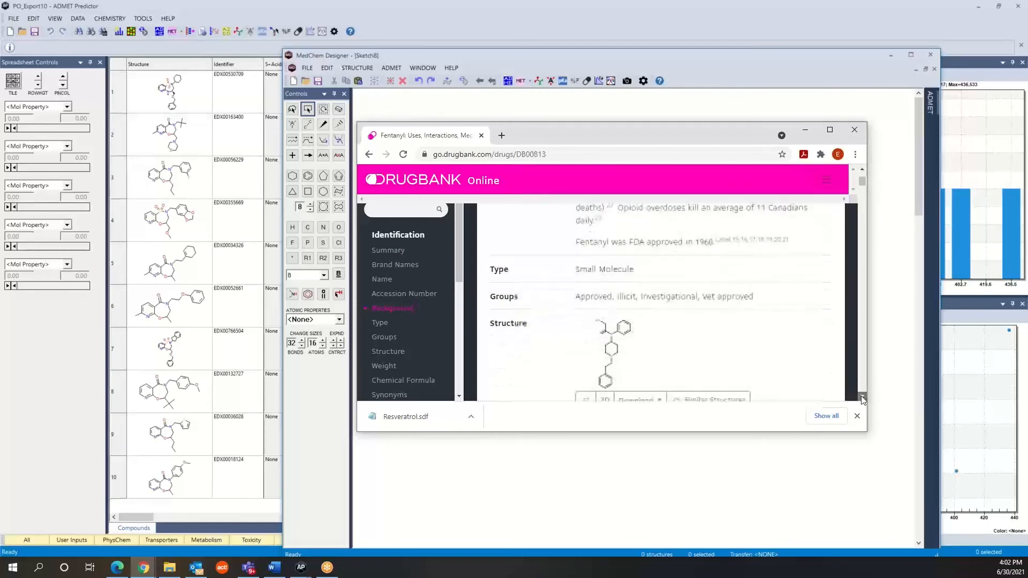
{"action": "left_click", "coordinate": [613, 313]}
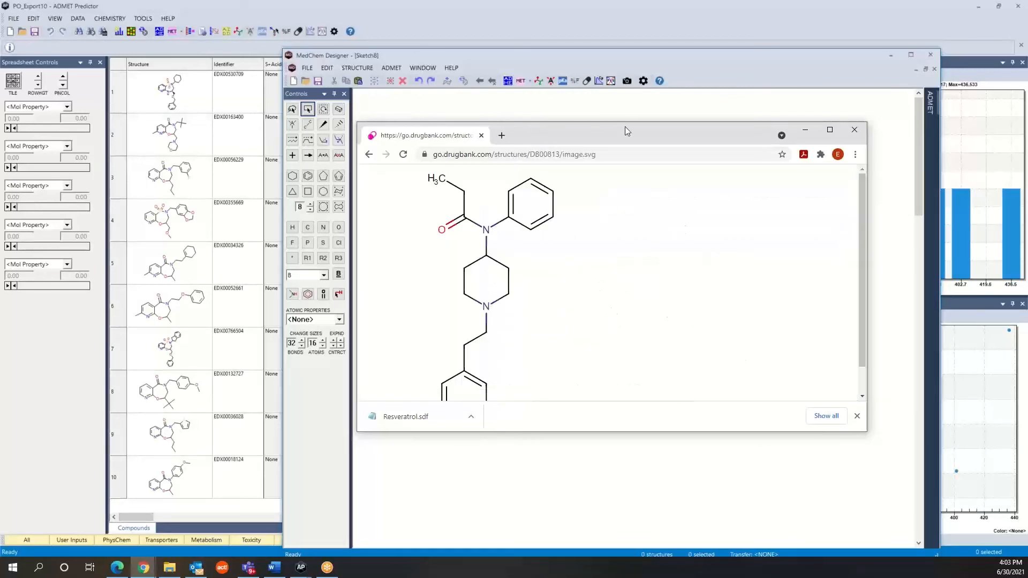
Arrange the browser beside MedChem Designer, sized to show the whole fentanyl structure, and activate the bond drawing tool for the empty sketch
{"action": "left_click_drag", "start_coordinate": [622, 137], "coordinate": [306, 157]}
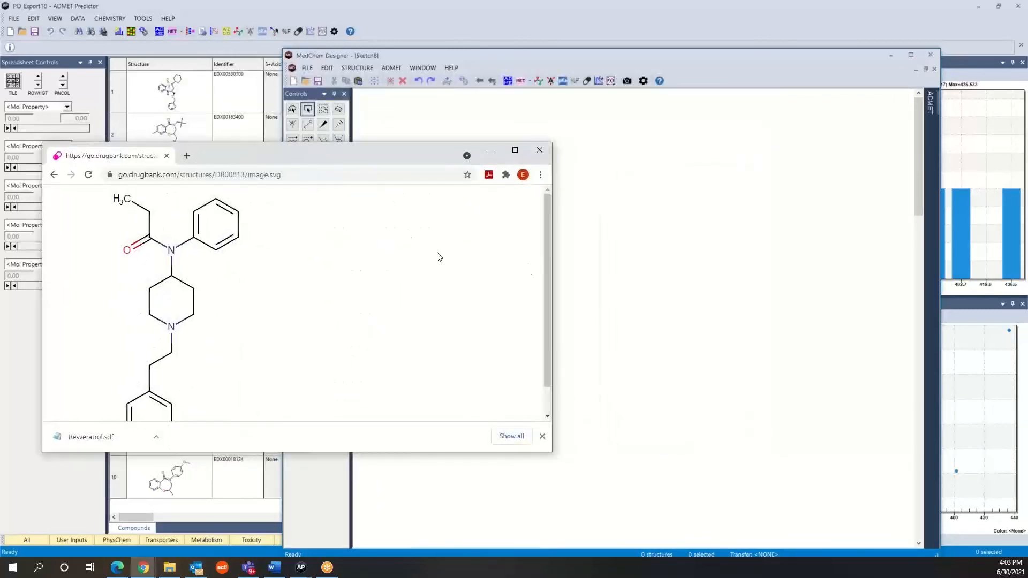
{"action": "left_click_drag", "start_coordinate": [552, 271], "coordinate": [284, 269]}
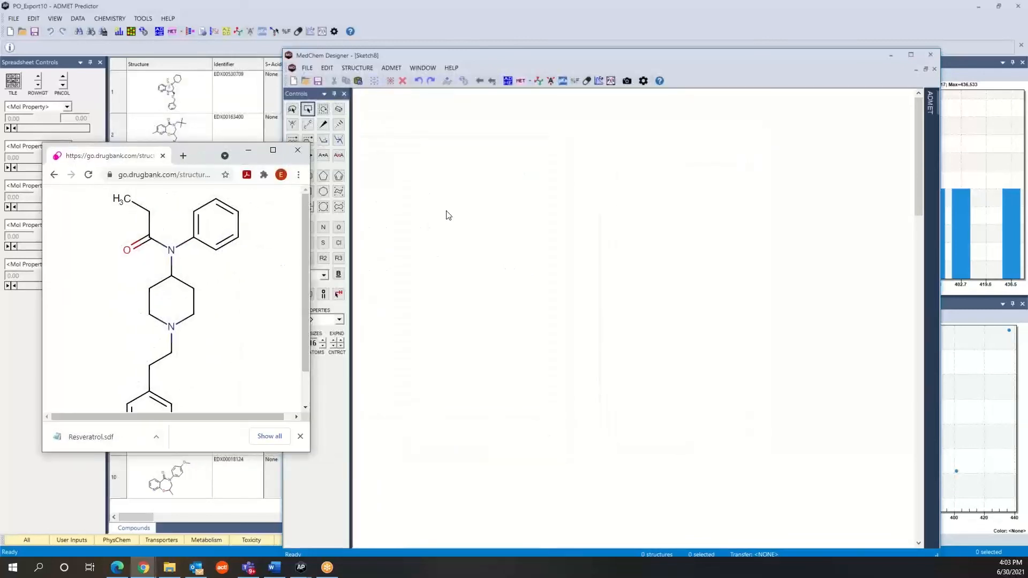
{"action": "left_click_drag", "start_coordinate": [528, 56], "coordinate": [585, 42]}
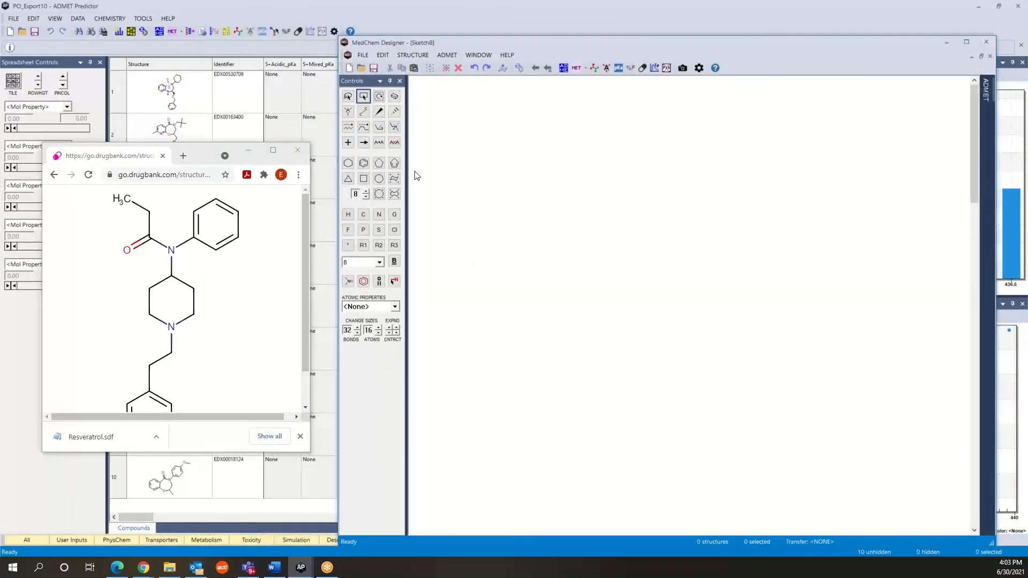
{"action": "left_click", "coordinate": [363, 115]}
{"action": "left_click_drag", "start_coordinate": [211, 452], "coordinate": [207, 502]}
{"action": "left_click", "coordinate": [515, 248]}
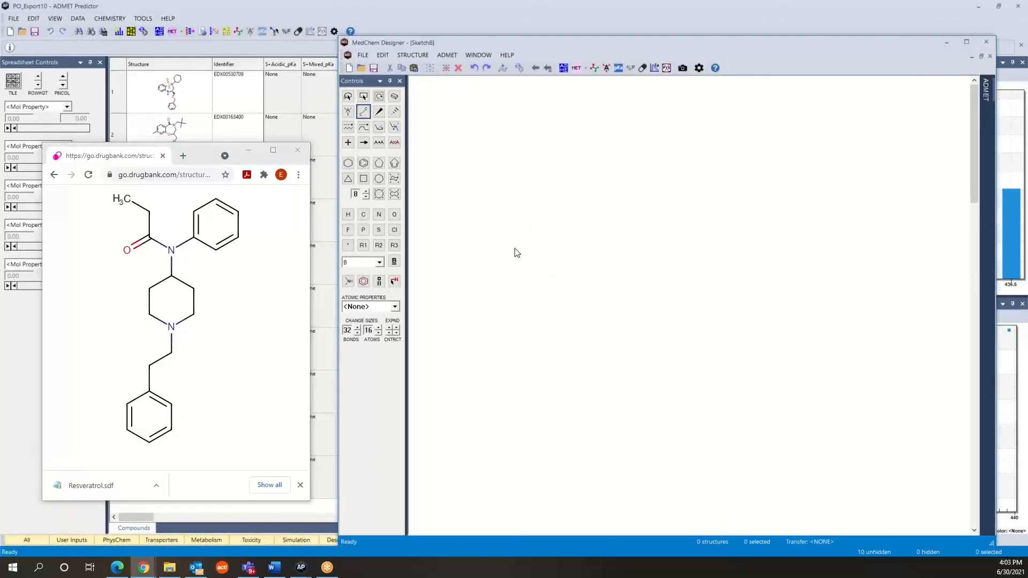
Sketch a three-bond zigzag carbon chain and attach a saturated six-membered ring to its end
{"action": "left_click", "coordinate": [528, 243]}
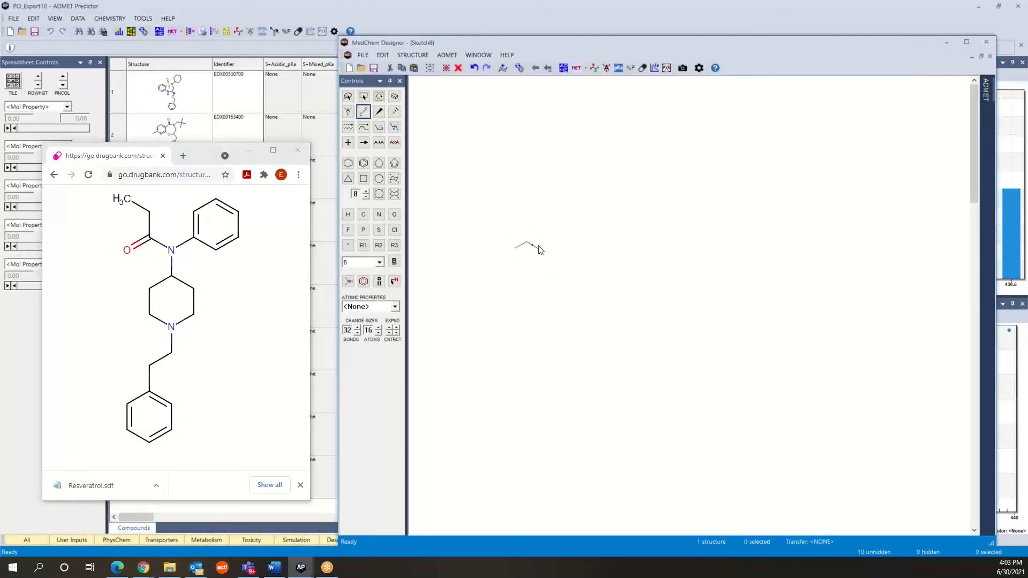
{"action": "left_click", "coordinate": [538, 248]}
{"action": "left_click", "coordinate": [348, 166]}
{"action": "left_click", "coordinate": [551, 242]}
Extend the ring opposite the chain with a branched carbon chain containing a methyl stub, a terminal double bond and an ethyl end
{"action": "left_click", "coordinate": [364, 113]}
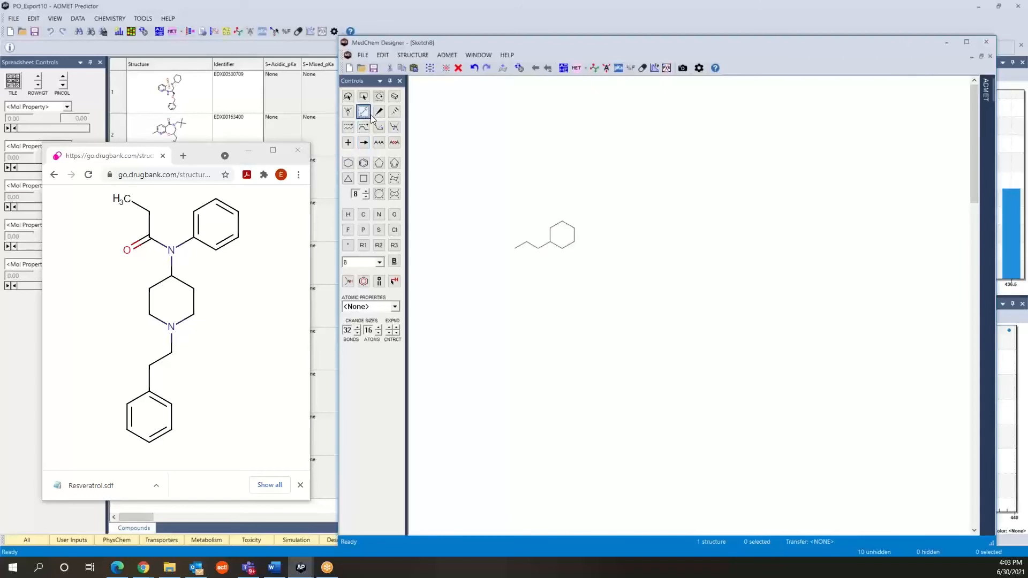
{"action": "left_click", "coordinate": [574, 231]}
{"action": "left_click", "coordinate": [579, 204]}
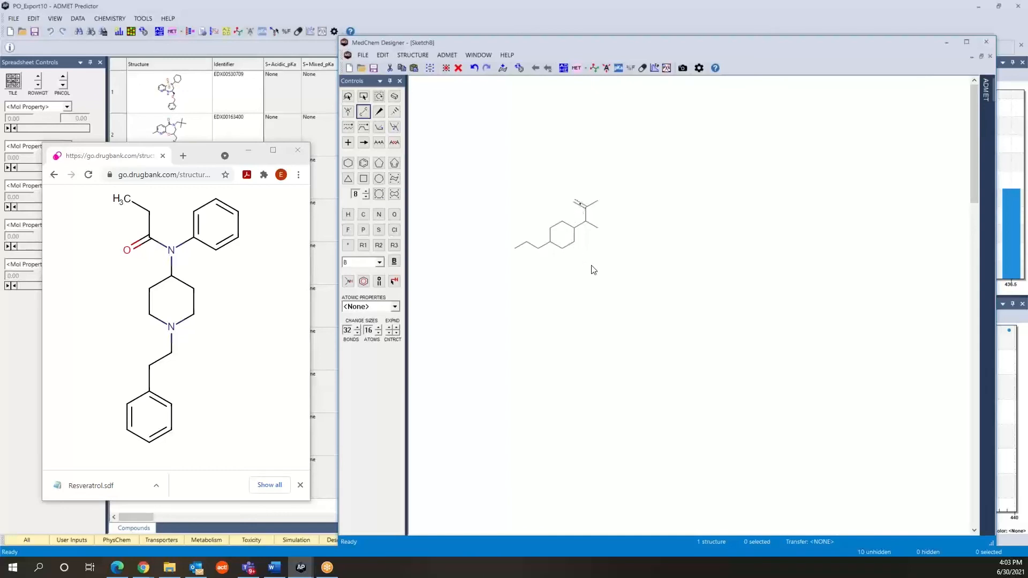
{"action": "left_click", "coordinate": [598, 202]}
Try adding a 10-membered regular polygon ring to the six-membered ring, and undo the addition
{"action": "left_click", "coordinate": [366, 191]}
{"action": "left_click", "coordinate": [366, 191]}
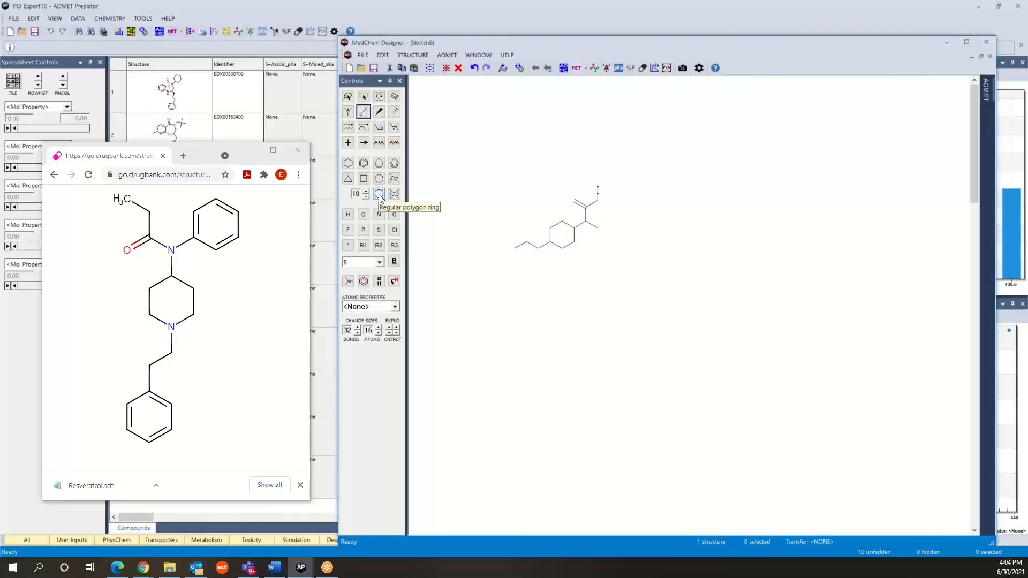
{"action": "left_click", "coordinate": [379, 195]}
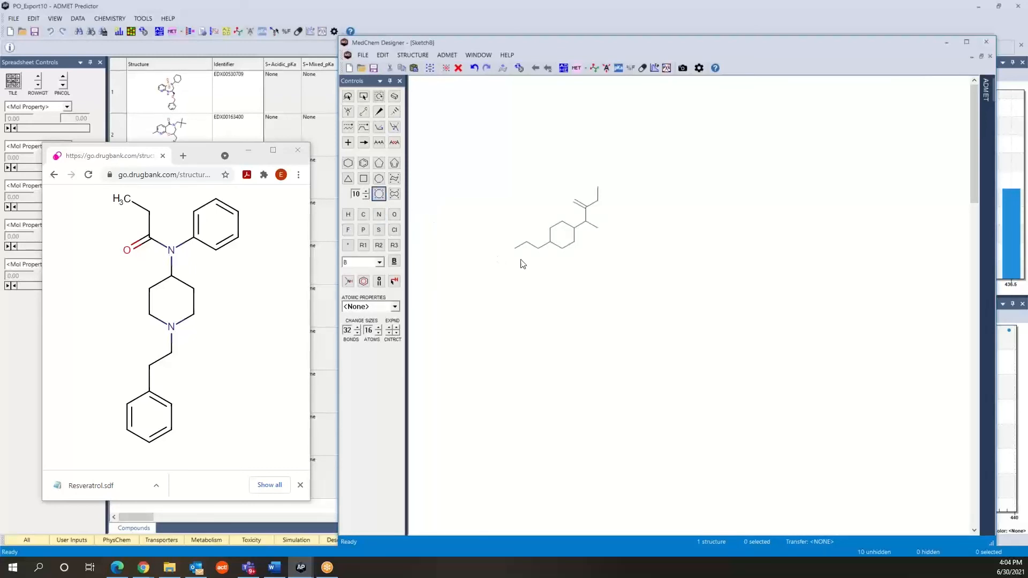
{"action": "left_click", "coordinate": [567, 247]}
{"action": "left_click", "coordinate": [385, 55]}
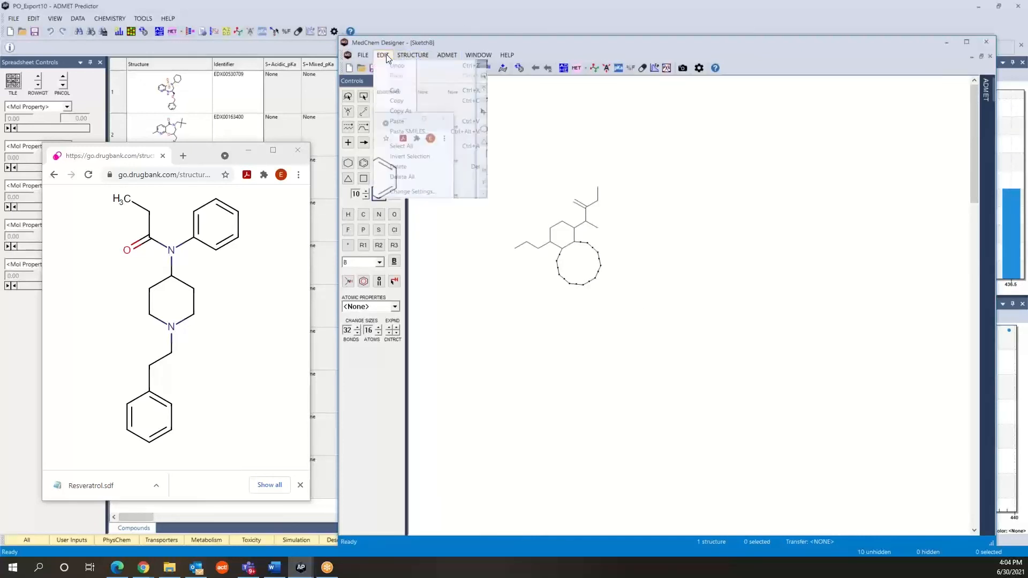
{"action": "left_click", "coordinate": [397, 65]}
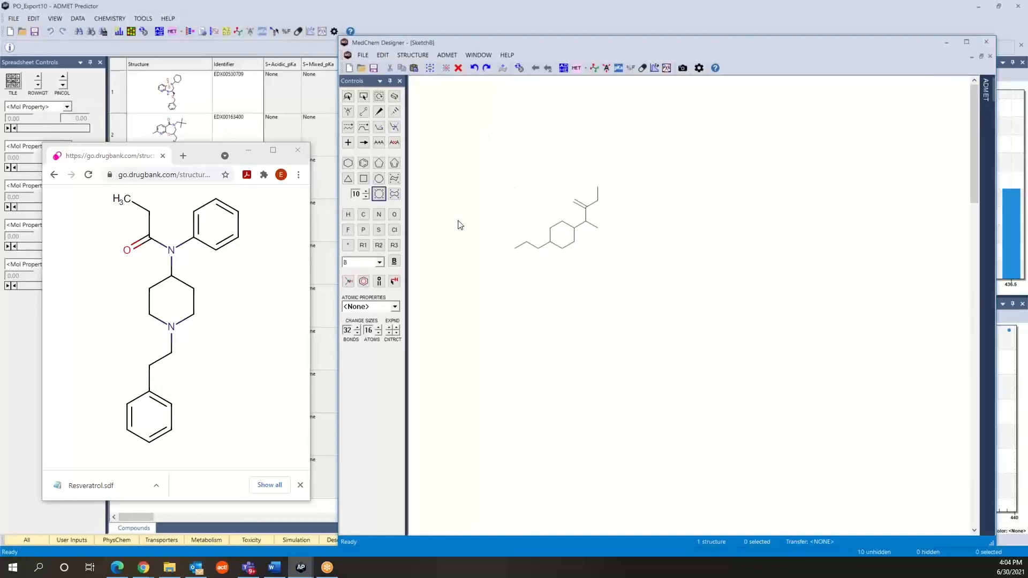
Attach benzene rings to the free end of the zigzag chain and to the methyl stub of the branched chain
{"action": "left_click", "coordinate": [363, 162]}
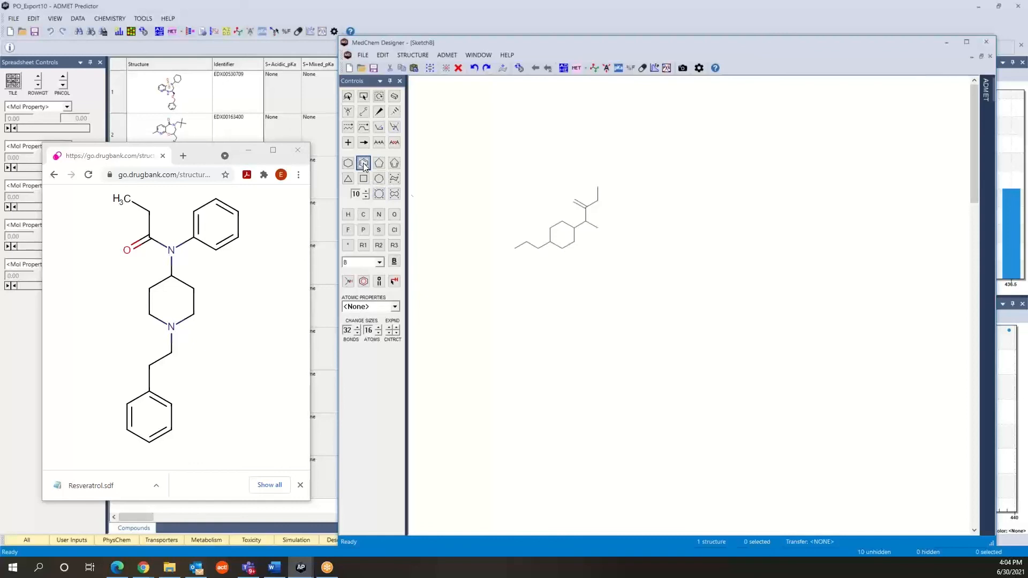
{"action": "left_click", "coordinate": [516, 249]}
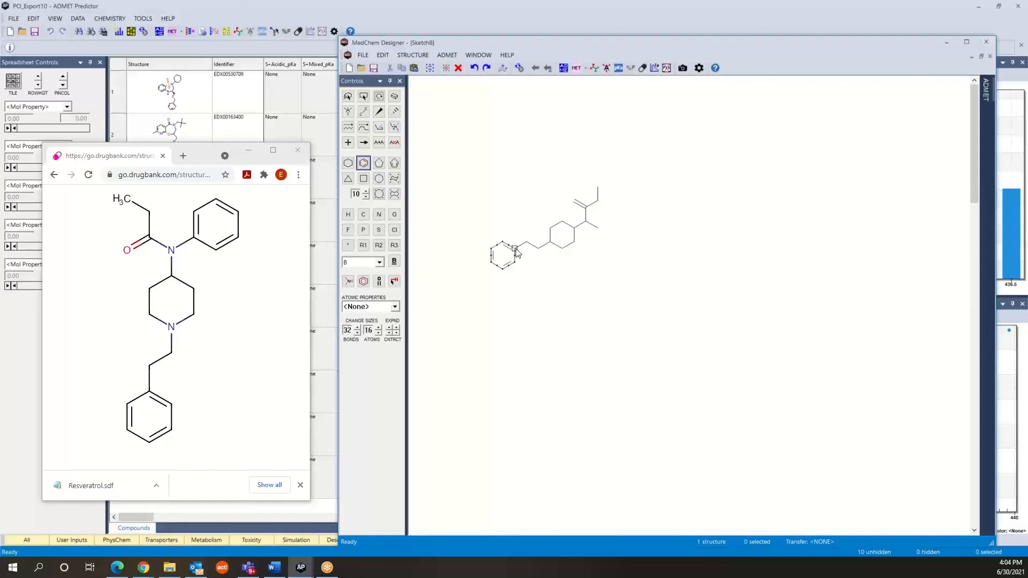
{"action": "left_click", "coordinate": [598, 231]}
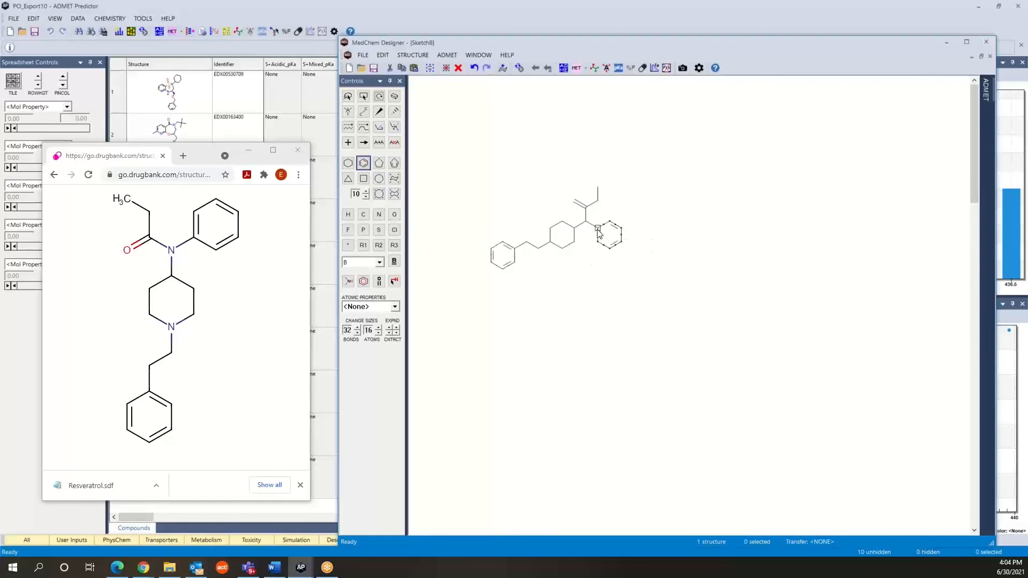
Change the ring atom joining the zigzag chain and the branching atom beside the phenyl to nitrogen, and the double-bonded end to oxygen
{"action": "left_click", "coordinate": [379, 215]}
{"action": "left_click", "coordinate": [550, 242]}
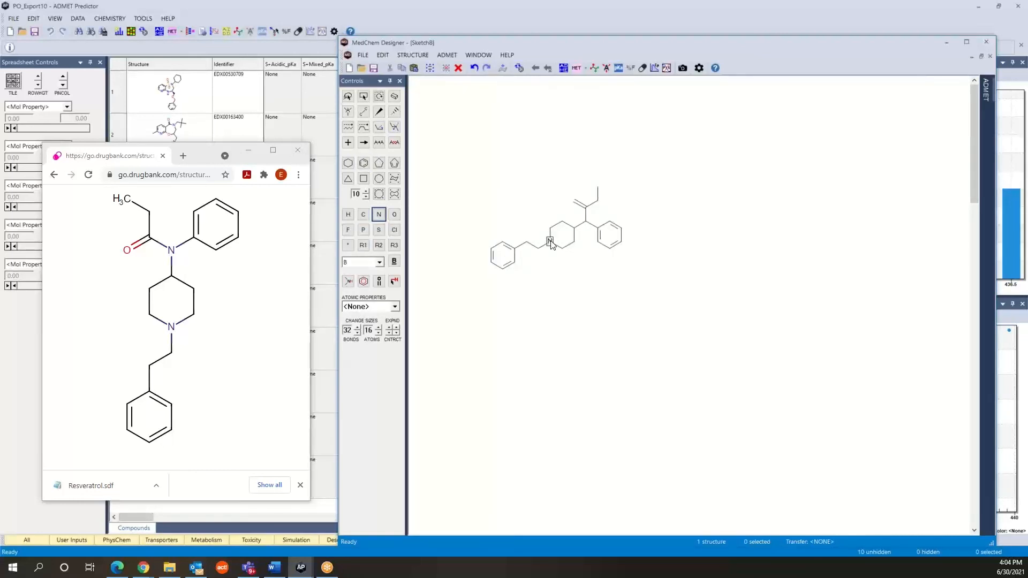
{"action": "left_click", "coordinate": [585, 220]}
{"action": "left_click", "coordinate": [394, 215]}
{"action": "left_click", "coordinate": [573, 202]}
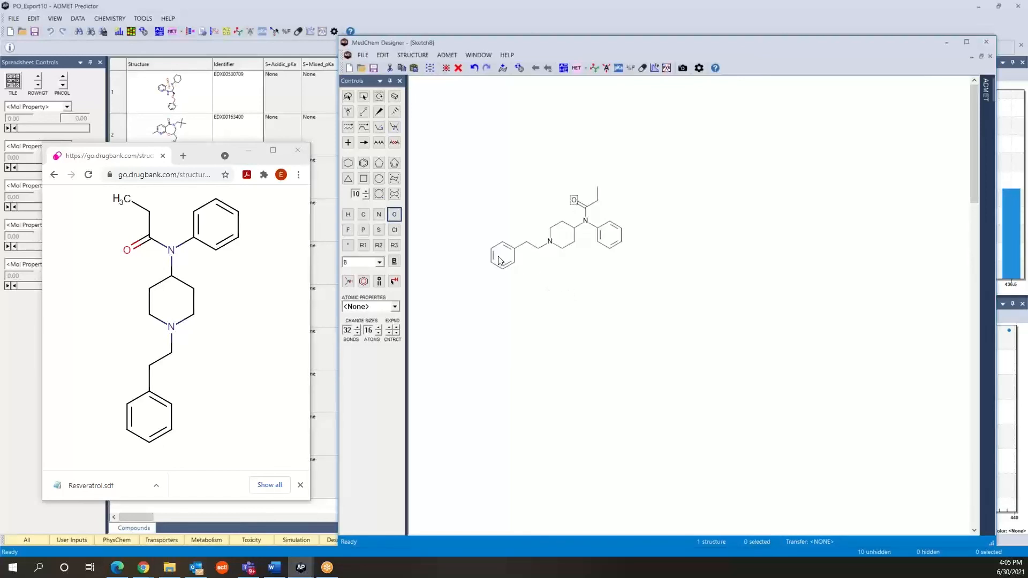
Select the whole sketched molecule and rename the structure Fentanyl
{"action": "left_click", "coordinate": [365, 95]}
{"action": "left_click_drag", "start_coordinate": [475, 152], "coordinate": [731, 327]}
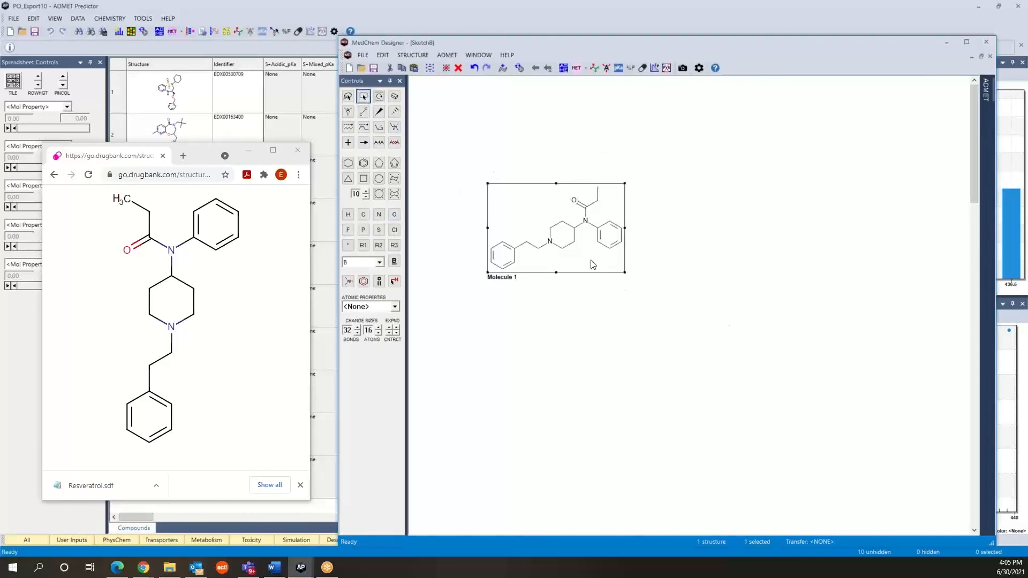
{"action": "right_click", "coordinate": [571, 245]}
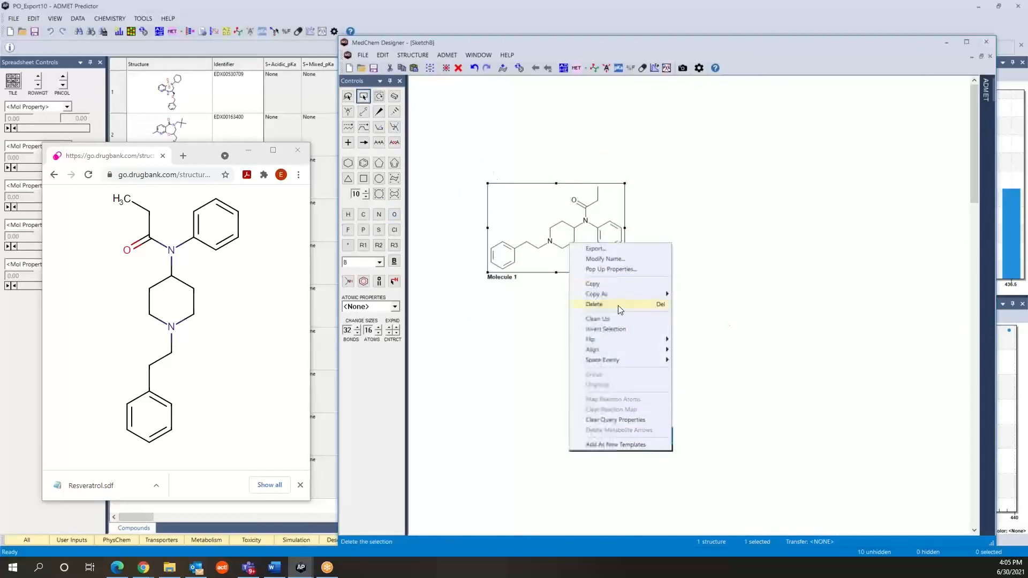
{"action": "left_click", "coordinate": [615, 259]}
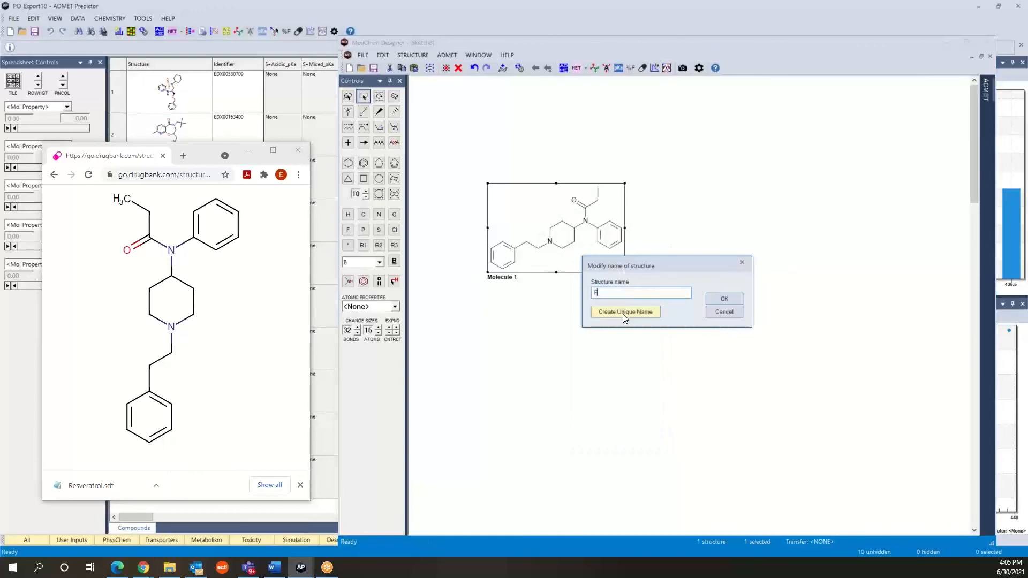
{"action": "type", "text": "Fentanyl"}
{"action": "key", "text": "Return"}
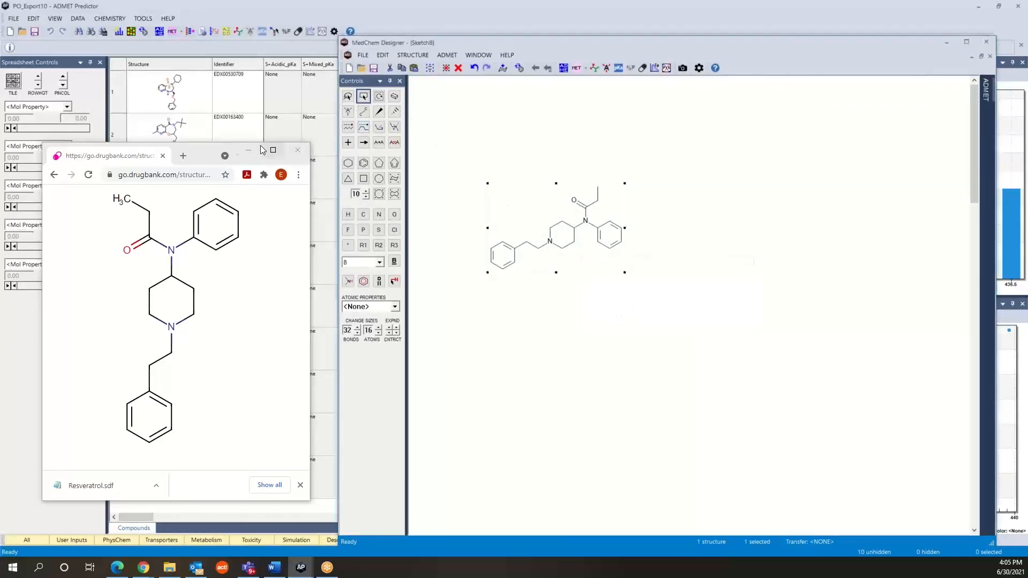
Move the DrugBank browser window out of the way and save the sketch as Fentanyl.csk in the Scen2 folder
{"action": "left_click", "coordinate": [204, 152]}
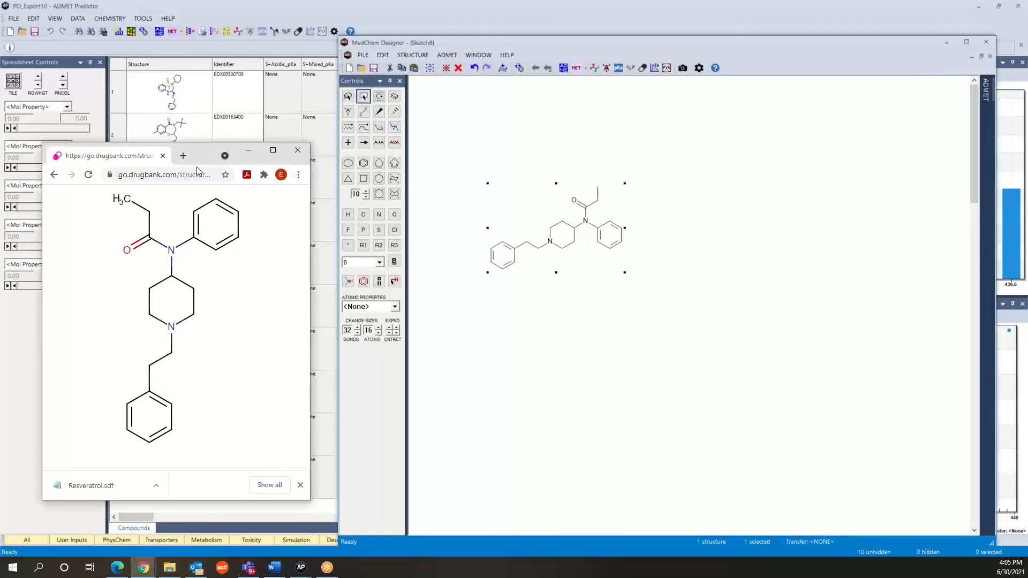
{"action": "left_click_drag", "start_coordinate": [200, 152], "coordinate": [1027, 231]}
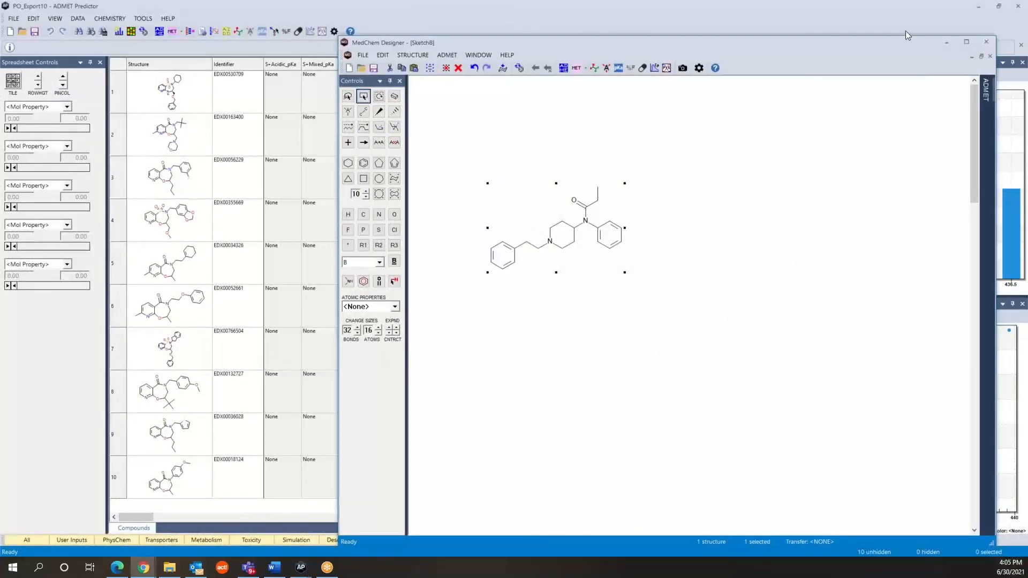
{"action": "left_click", "coordinate": [366, 55]}
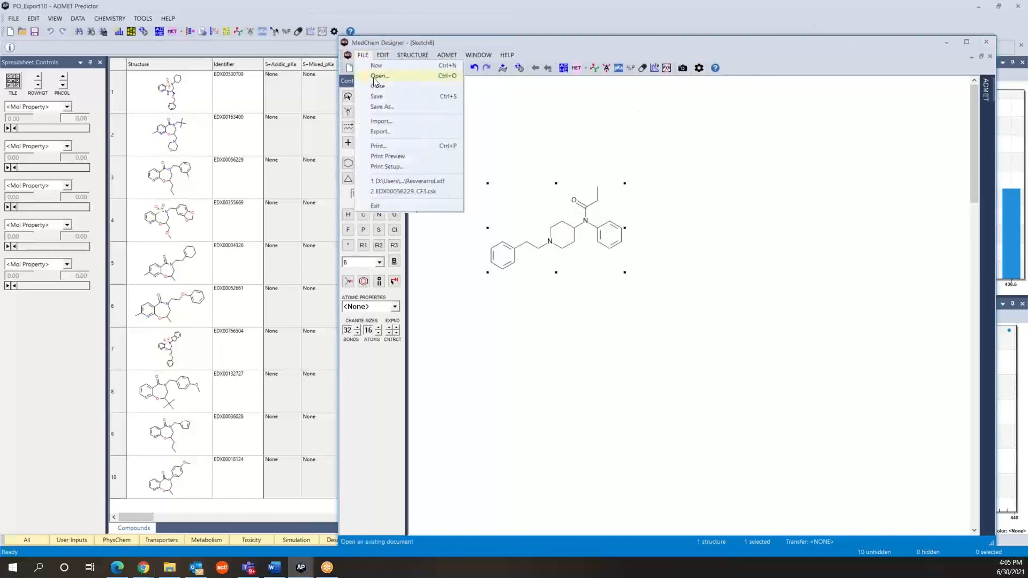
{"action": "left_click", "coordinate": [382, 106]}
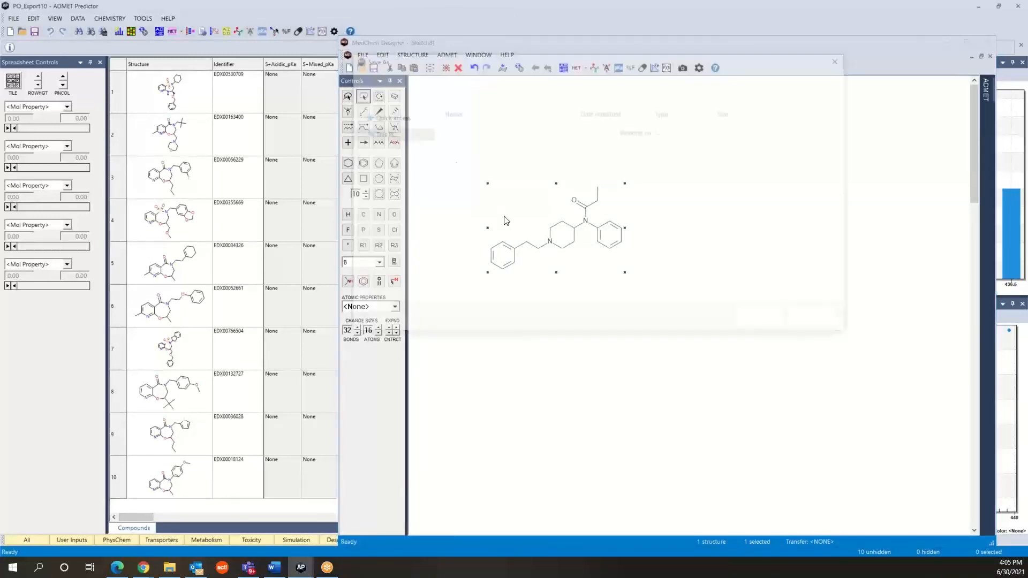
{"action": "left_click", "coordinate": [424, 281]}
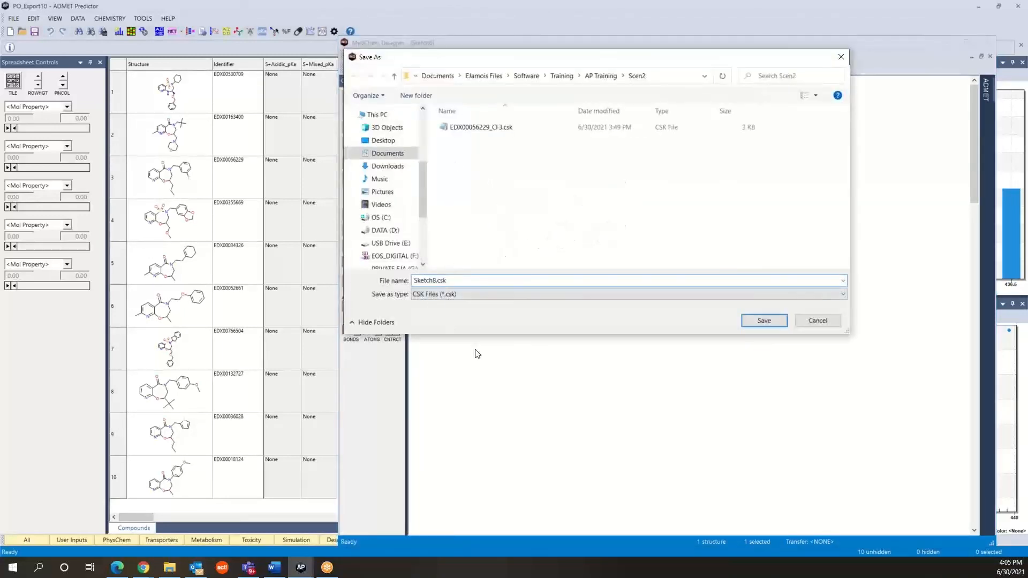
{"action": "key", "text": "Right"}
{"action": "key", "text": "Right"}
{"action": "key", "text": "Right"}
{"action": "key", "text": "Right"}
{"action": "key", "text": "BackSpace"}
{"action": "key", "text": "BackSpace"}
{"action": "key", "text": "BackSpace"}
{"action": "key", "text": "BackSpace"}
{"action": "key", "text": "BackSpace"}
{"action": "key", "text": "BackSpace"}
{"action": "key", "text": "BackSpace"}
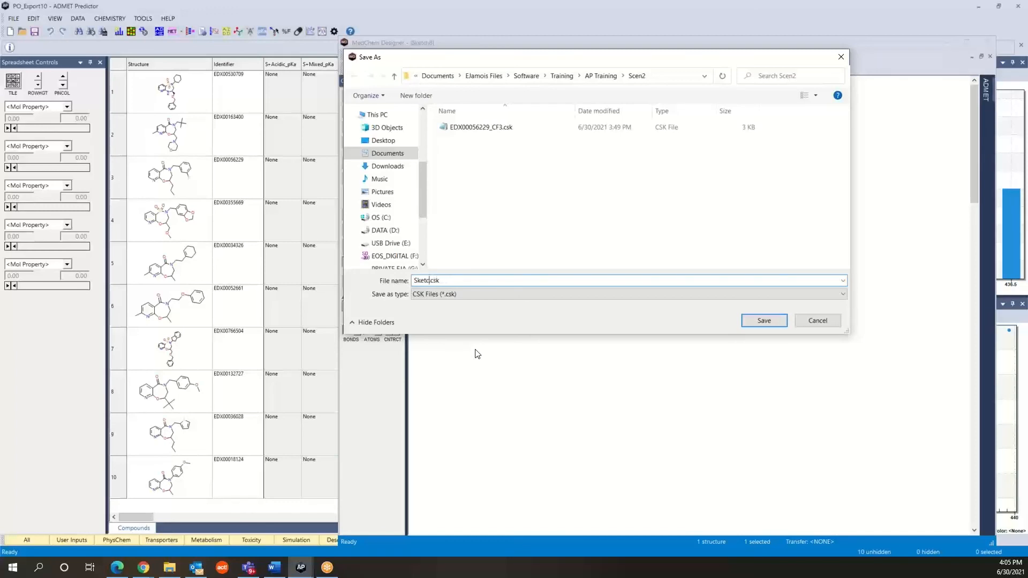
{"action": "type", "text": "Fentanyl"}
{"action": "left_click", "coordinate": [763, 320]}
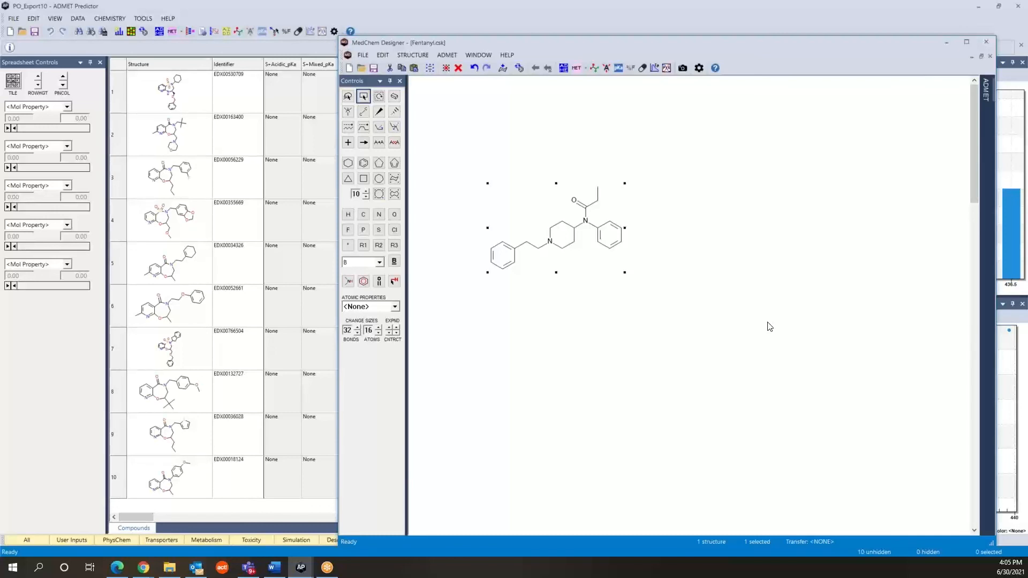
Switch to ADMET Predictor and open its HTML manual
{"action": "left_click", "coordinate": [593, 323]}
{"action": "left_click", "coordinate": [168, 20]}
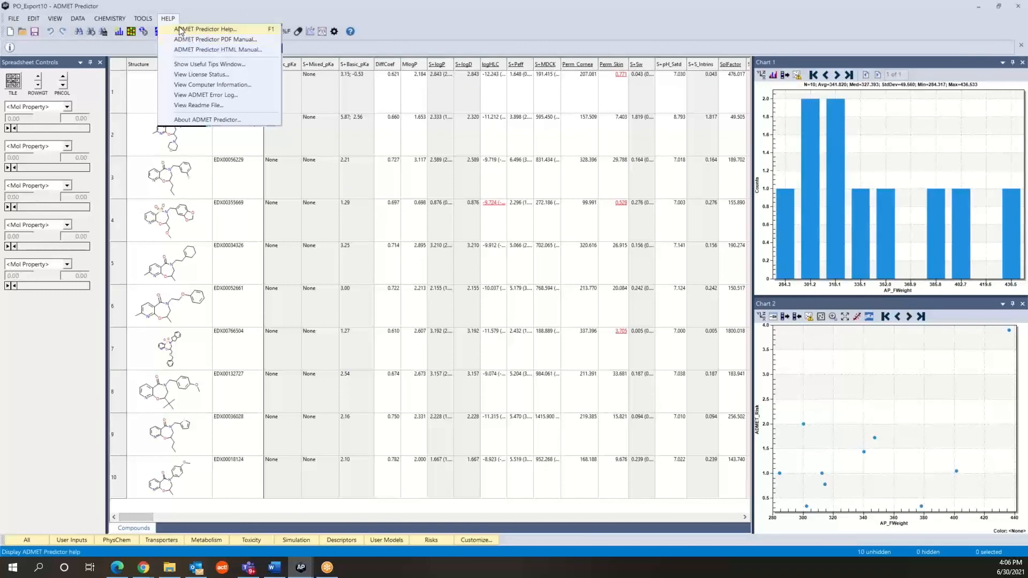
{"action": "left_click", "coordinate": [204, 49]}
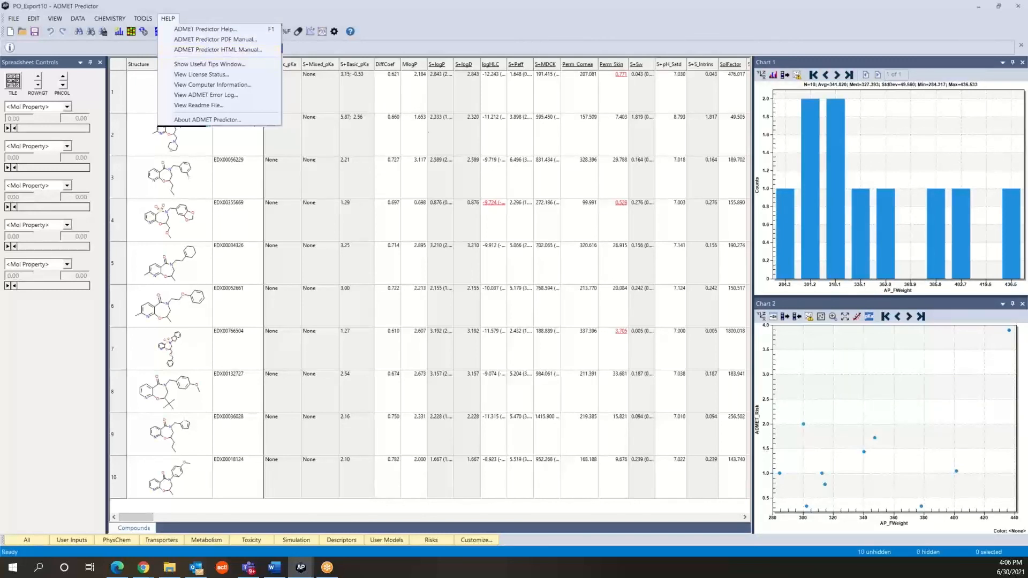